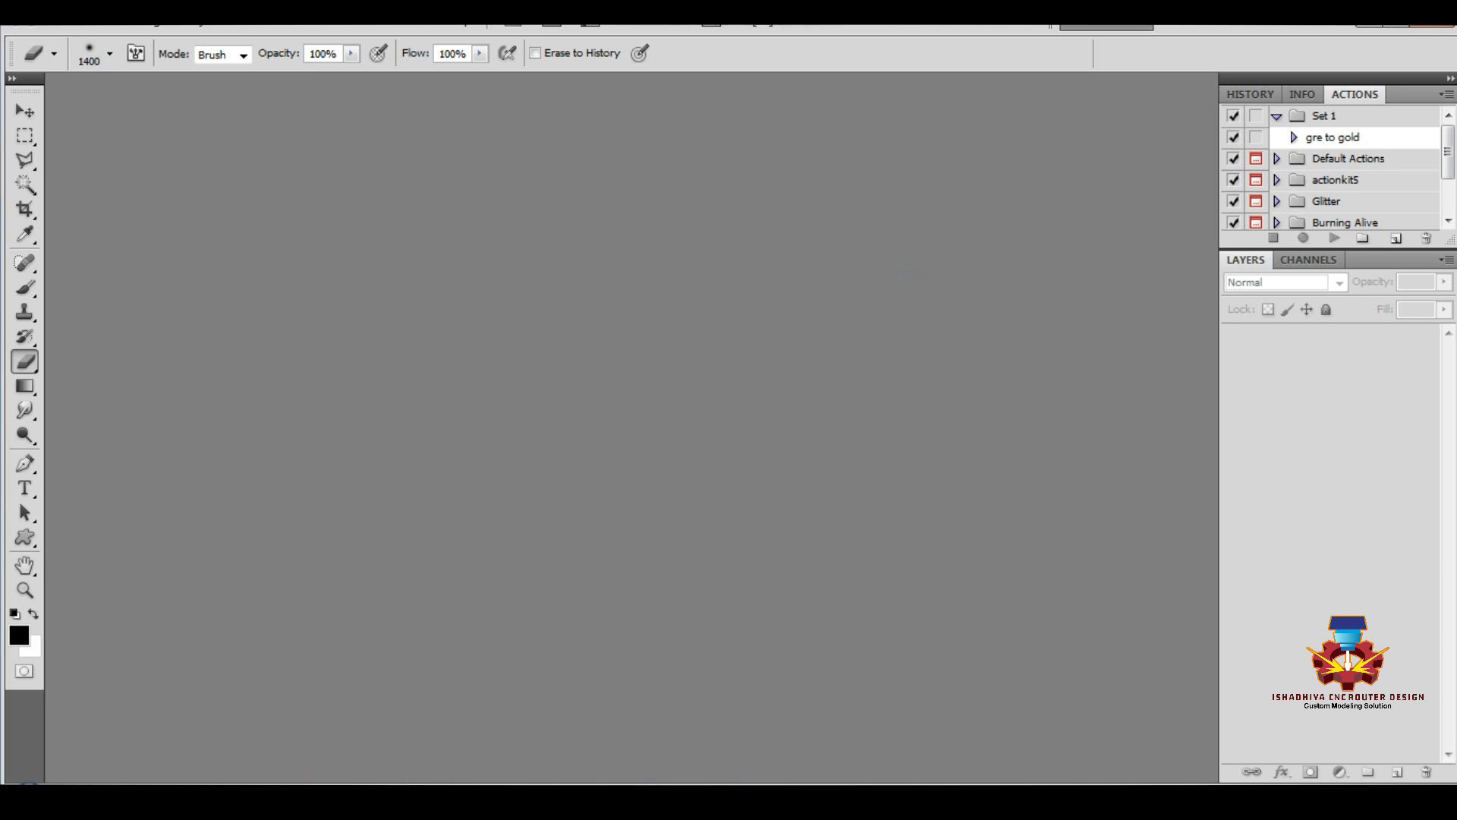
Create a new 1928 by 2894 pixel grayscale document with a white background and a resolution of 120 pixels/inch.
{"action": "left_click", "coordinate": [70, 27]}
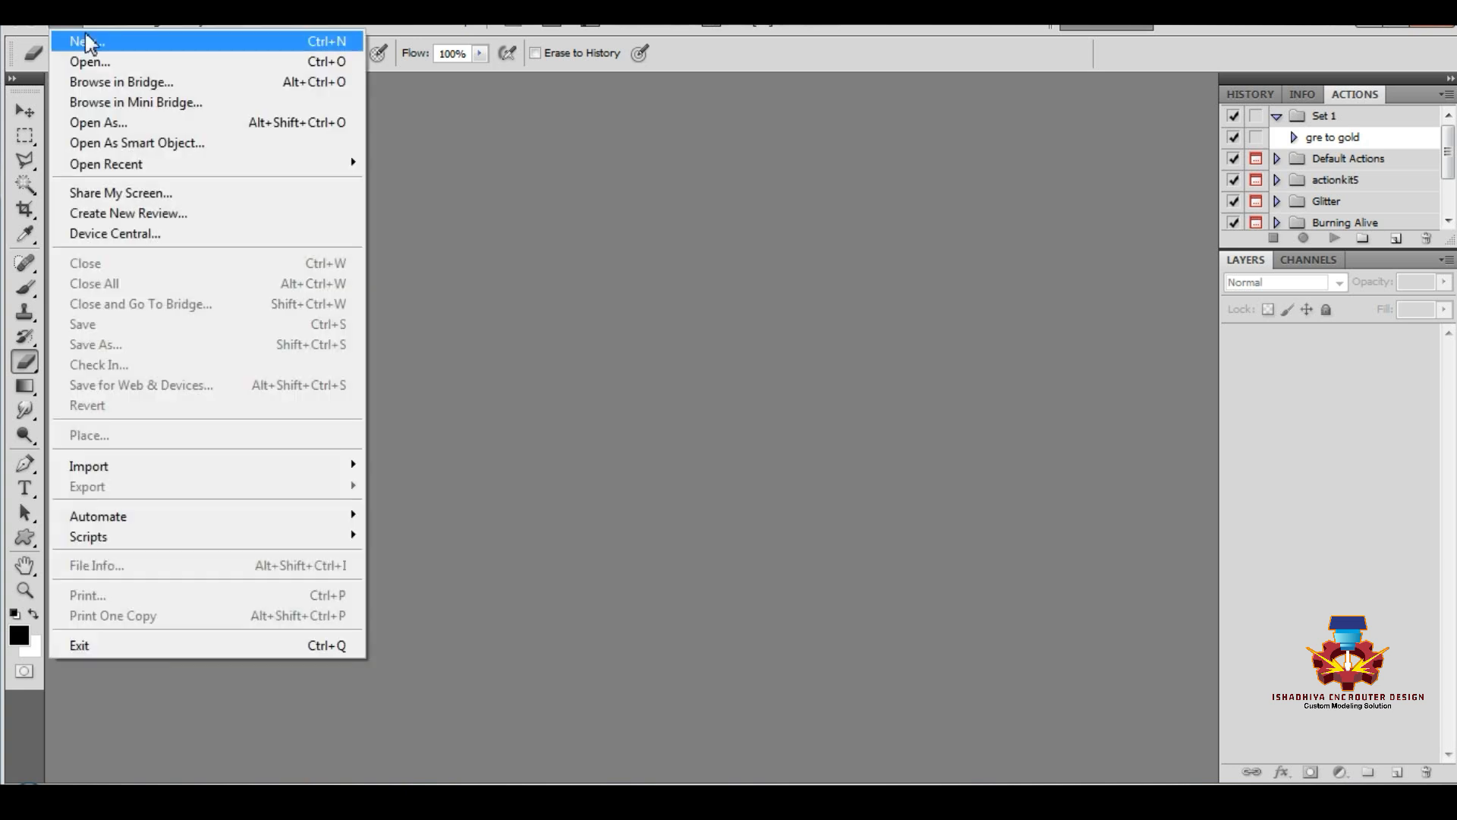
{"action": "left_click", "coordinate": [81, 35]}
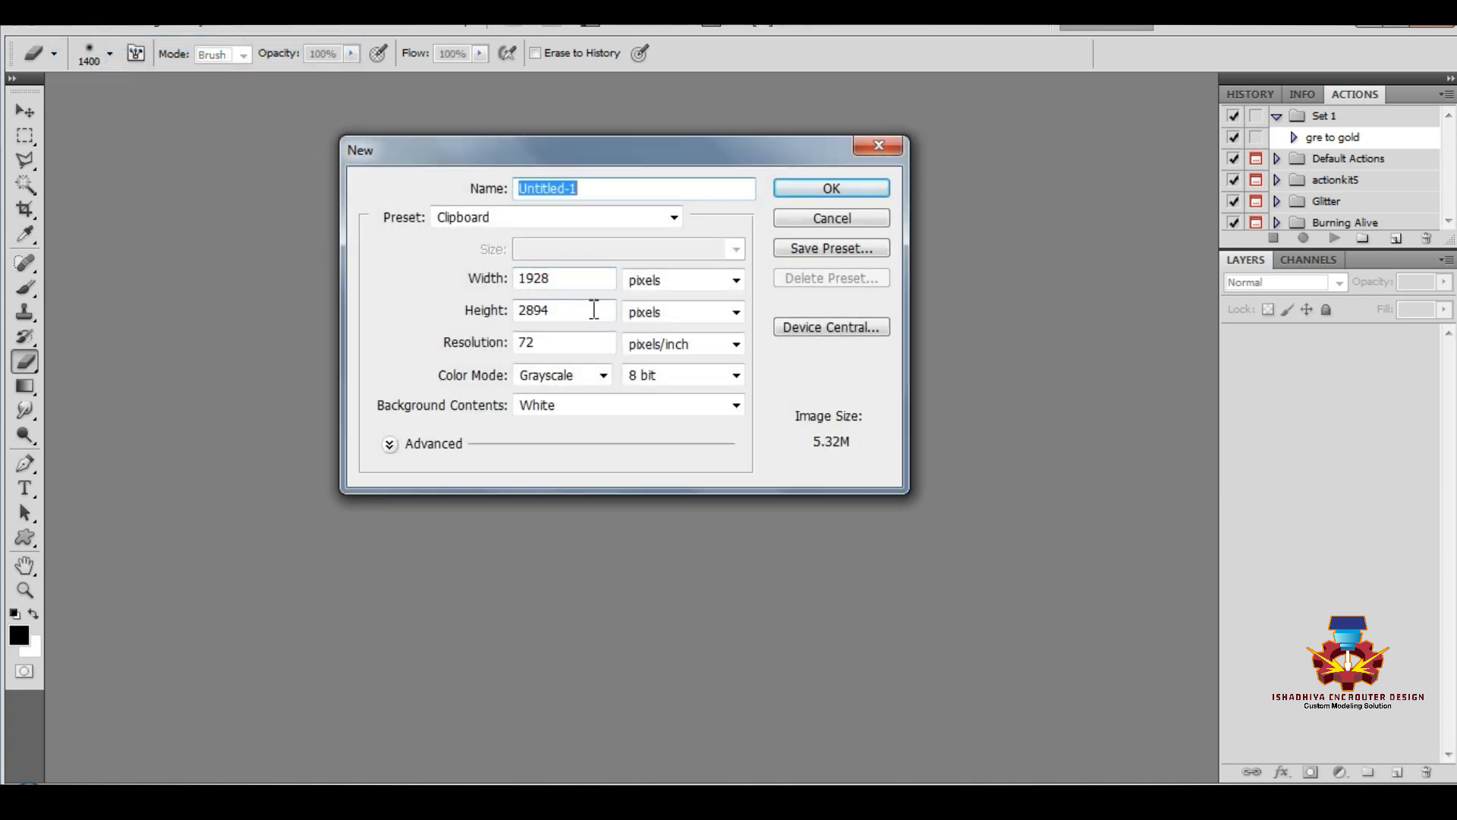
{"action": "left_click", "coordinate": [448, 343]}
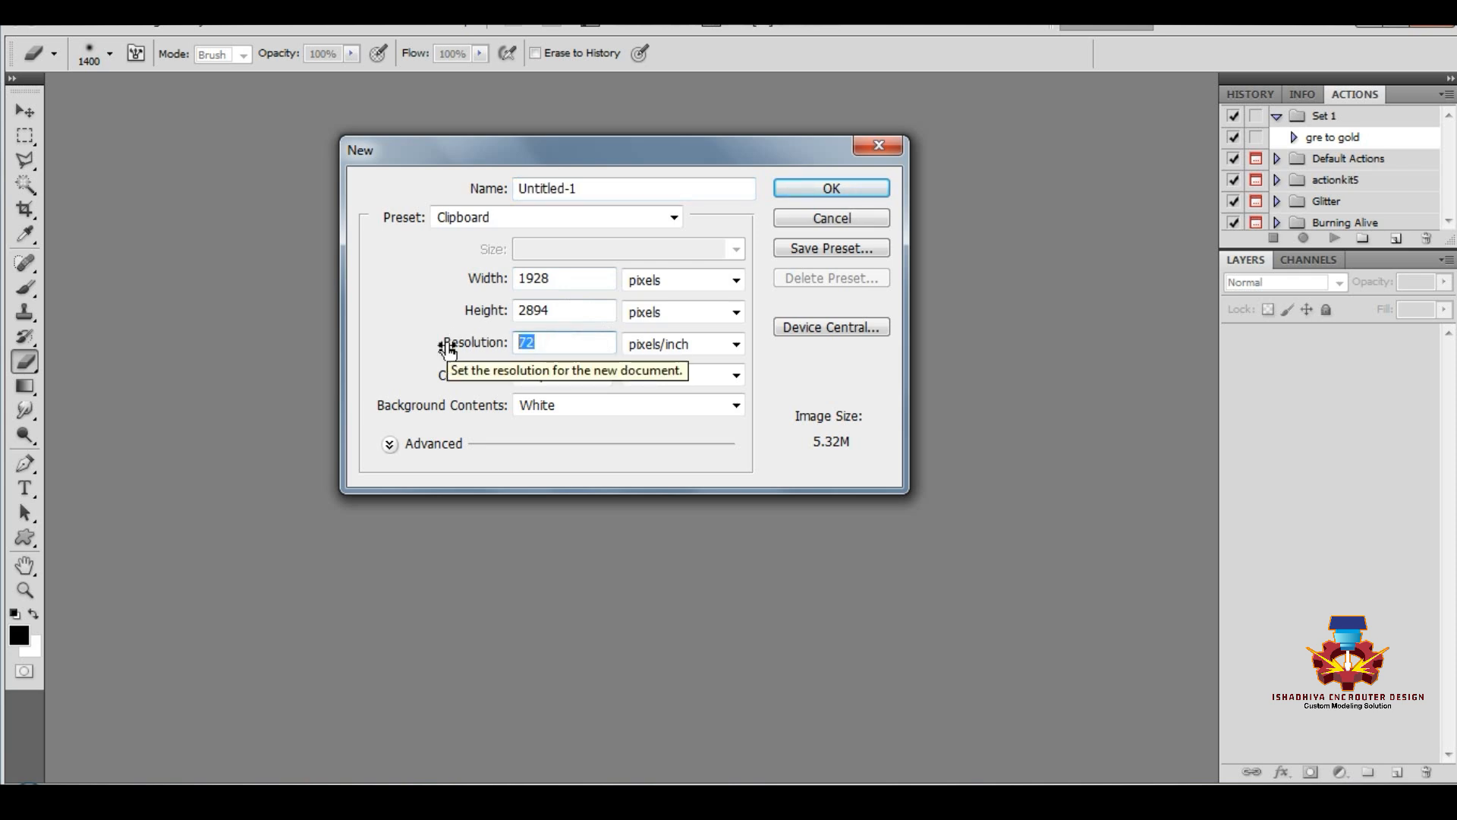
{"action": "type", "text": "12"}
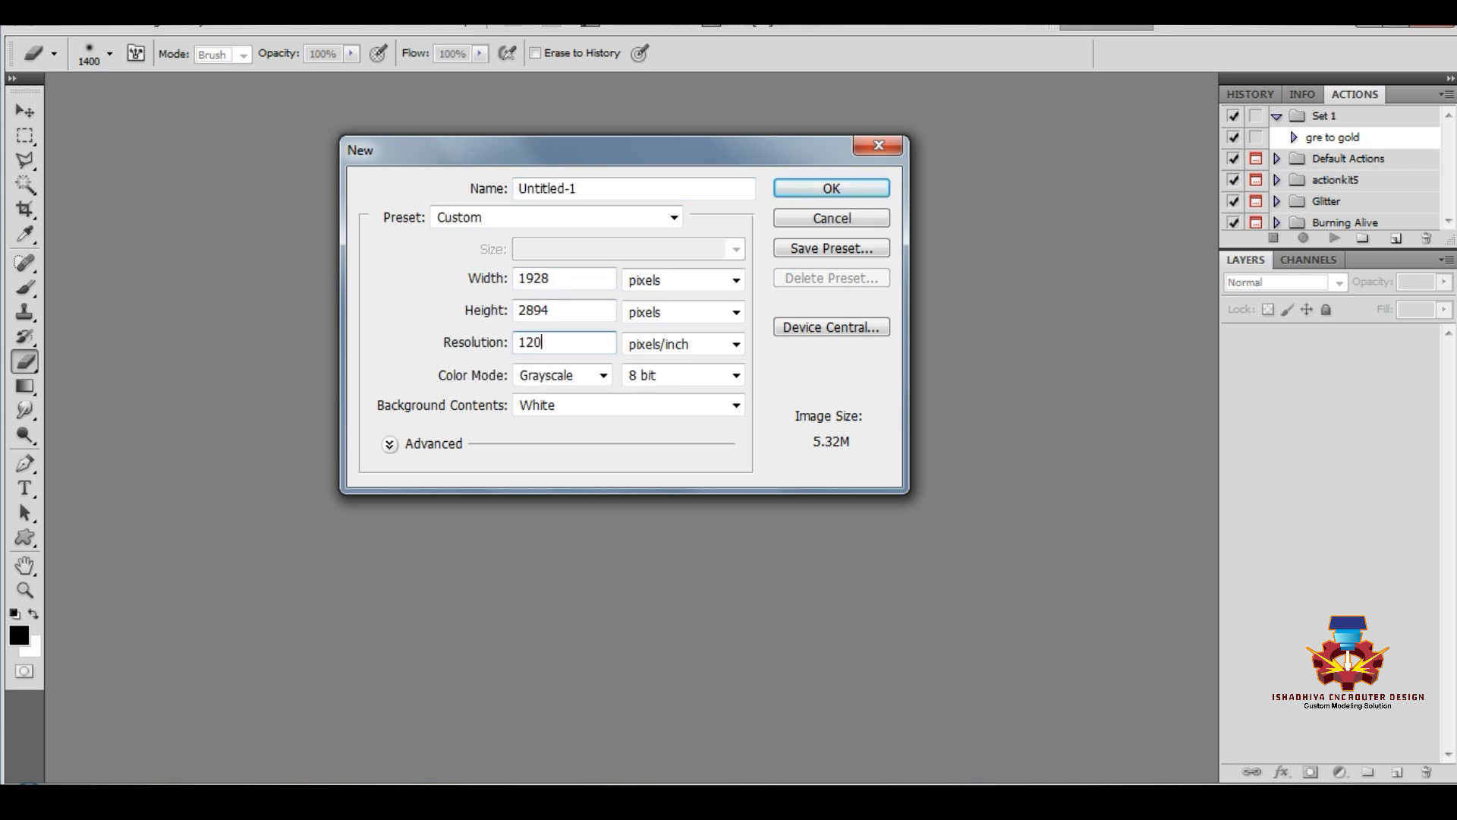
{"action": "type", "text": "0"}
{"action": "key", "text": "Return"}
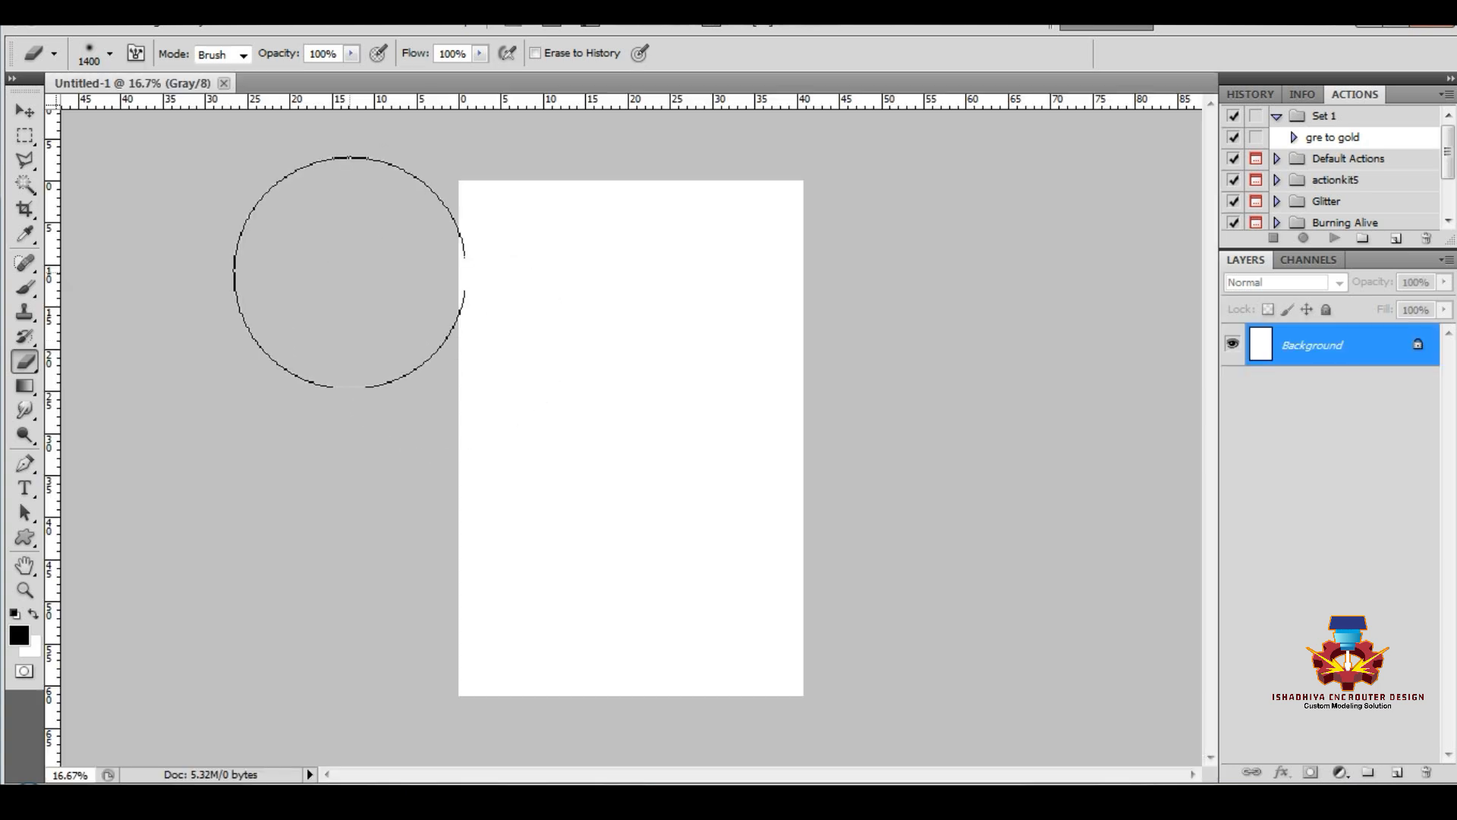
Resize the image to a document size of 40 cm wide by 80 cm high at 270 pixels/inch.
{"action": "left_click", "coordinate": [159, 21]}
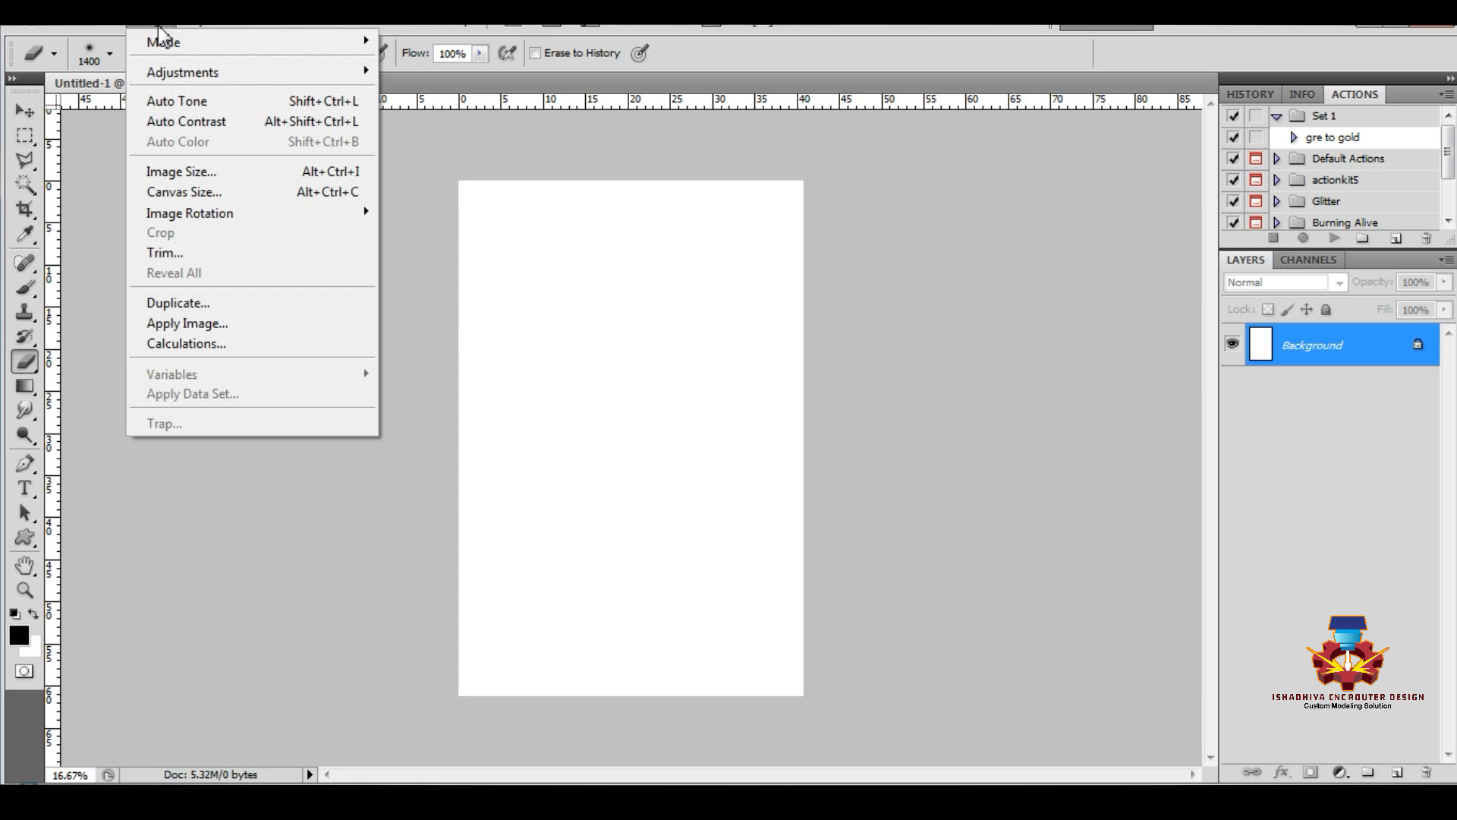
{"action": "left_click", "coordinate": [190, 171]}
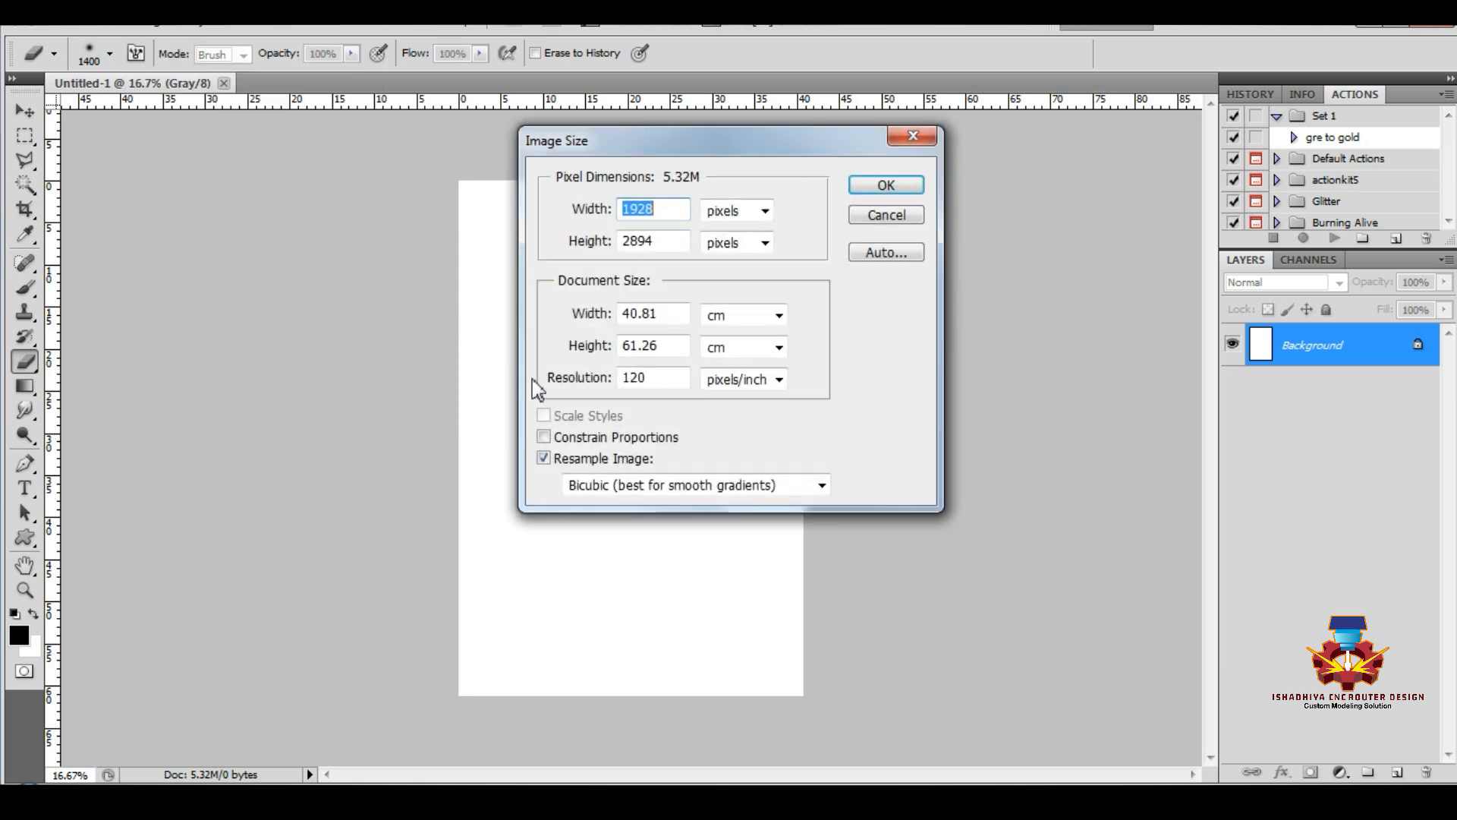
{"action": "double_click", "coordinate": [665, 313]}
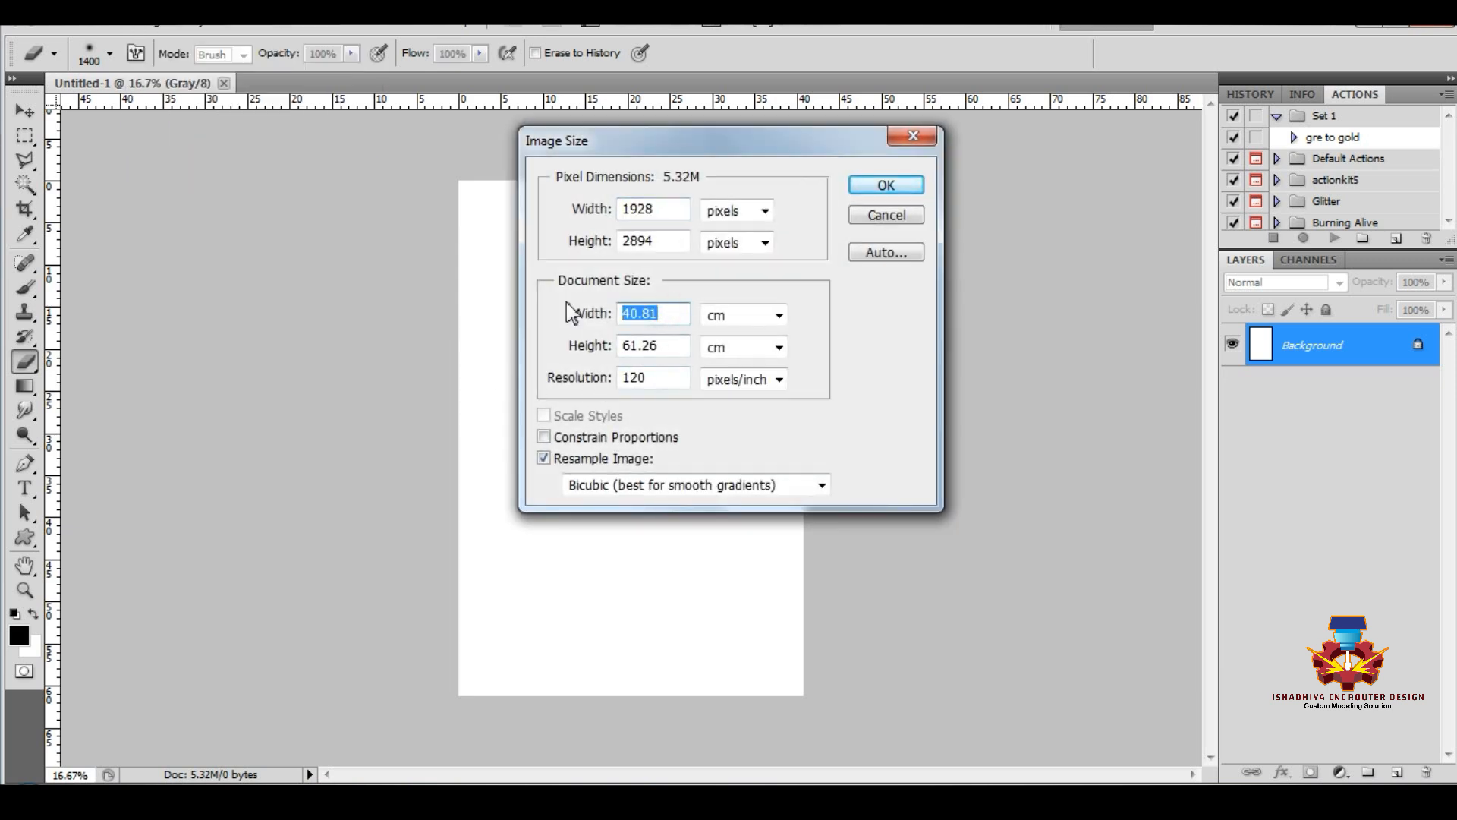
{"action": "type", "text": "40"}
{"action": "double_click", "coordinate": [665, 346]}
{"action": "type", "text": "8"}
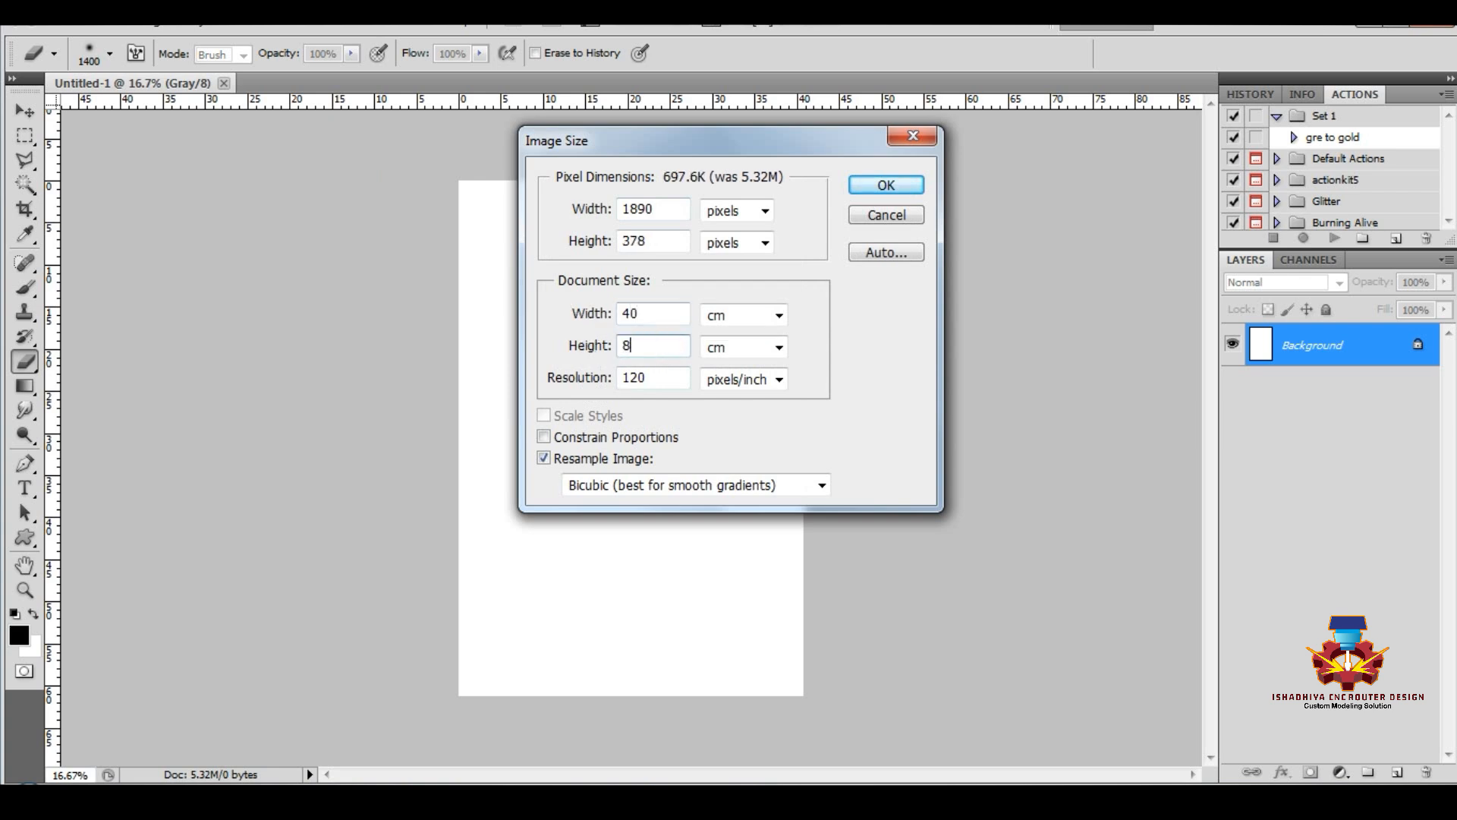
{"action": "type", "text": "0"}
{"action": "double_click", "coordinate": [641, 378]}
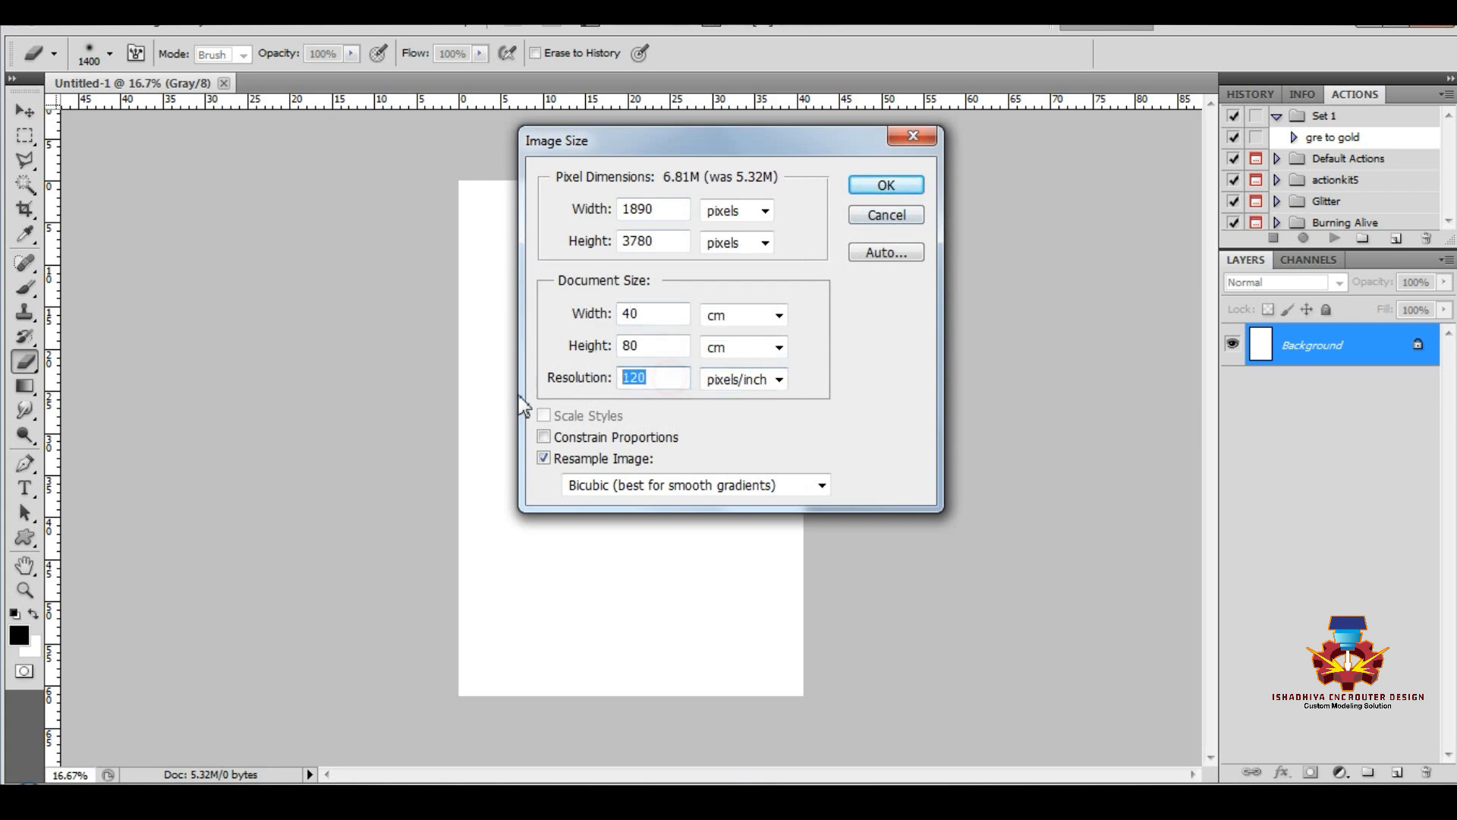
{"action": "type", "text": "270"}
{"action": "left_click", "coordinate": [861, 184]}
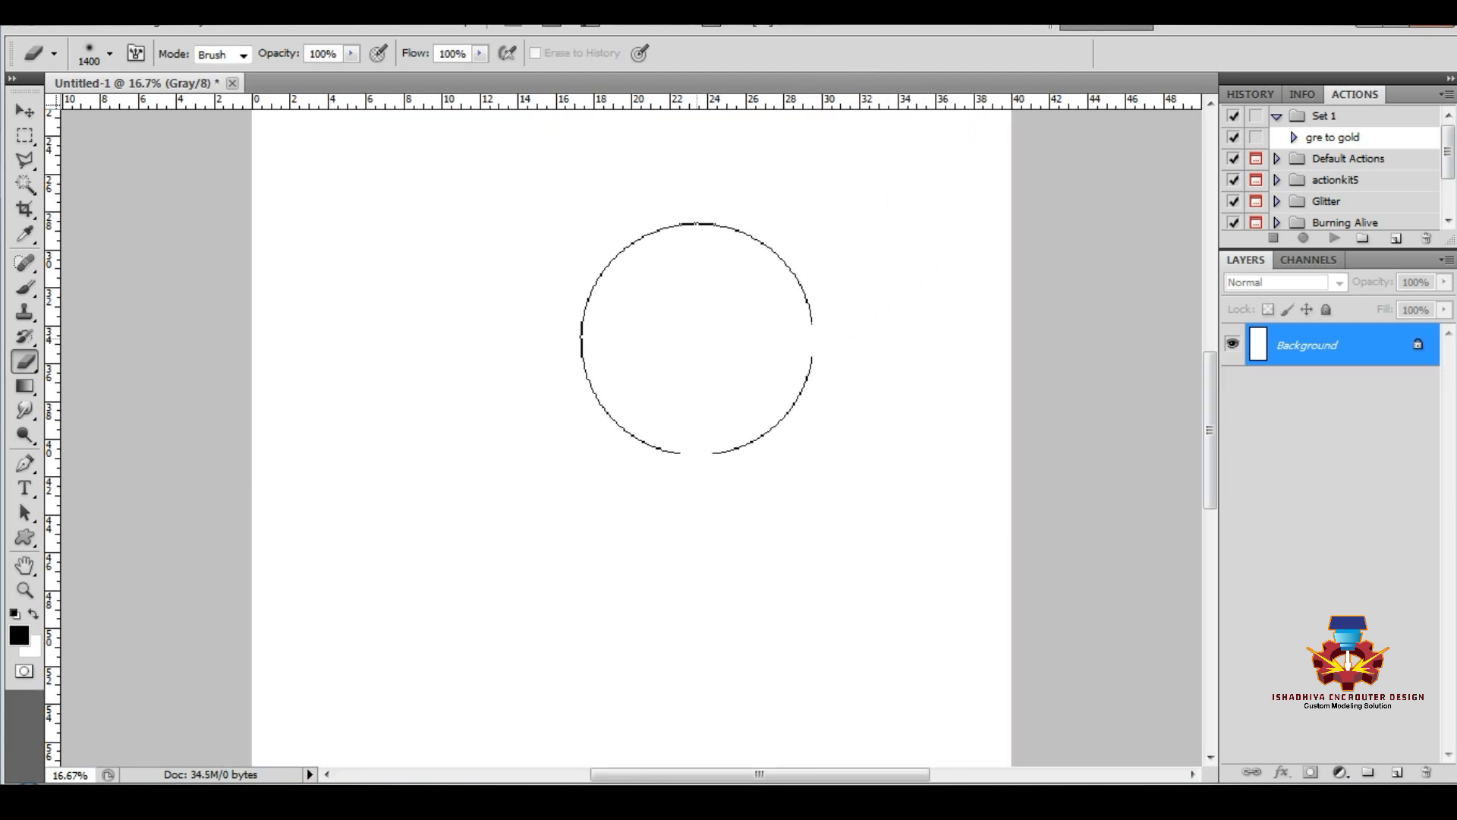
Apply the Add Noise filter to the background with an amount of 3% and Gaussian distribution.
{"action": "left_click", "coordinate": [25, 111]}
{"action": "left_click", "coordinate": [463, 301]}
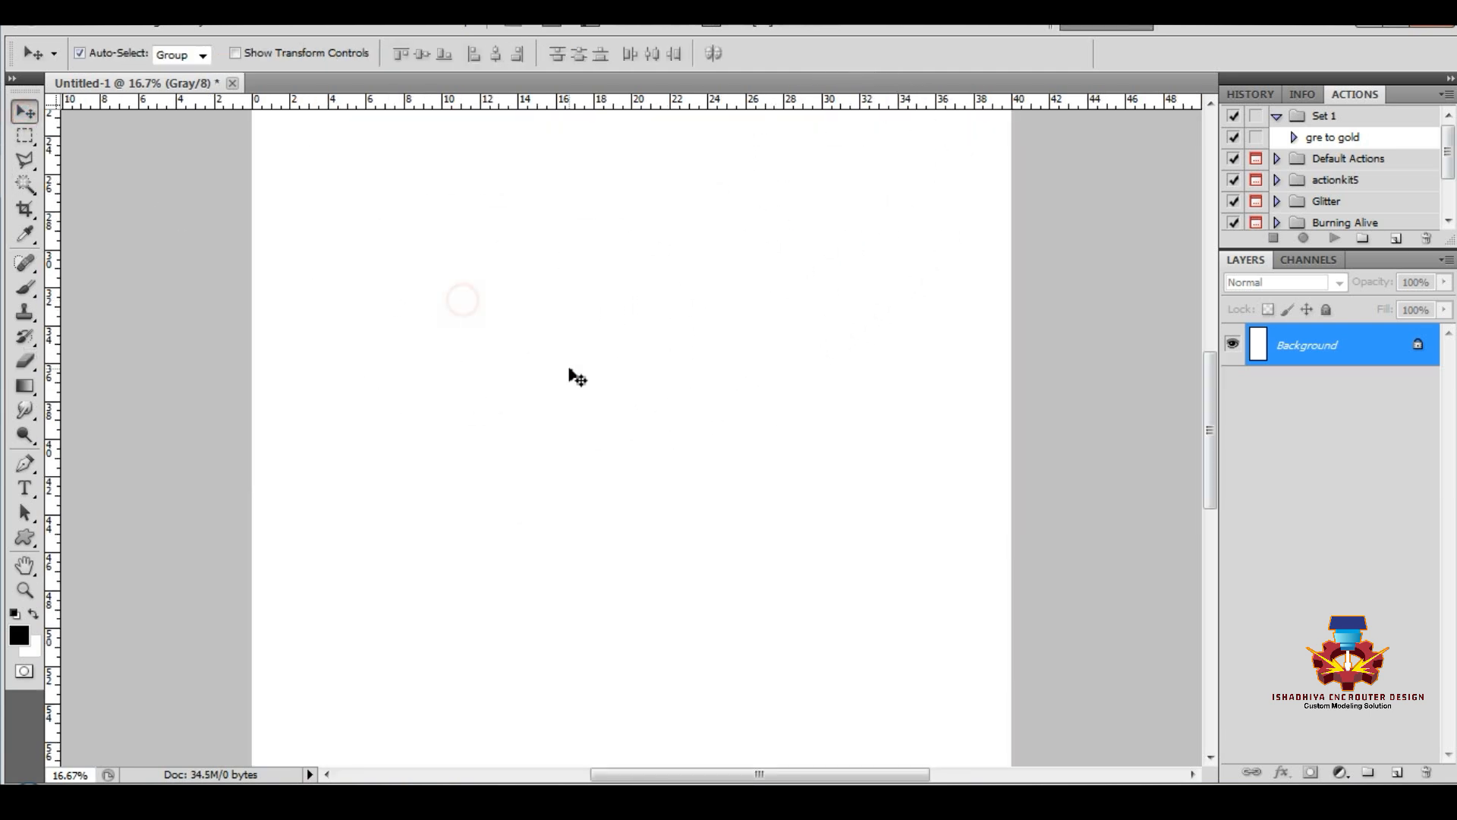
{"action": "scroll", "coordinate": [570, 369], "scroll_direction": "down", "scroll_amount": 7, "text": "alt"}
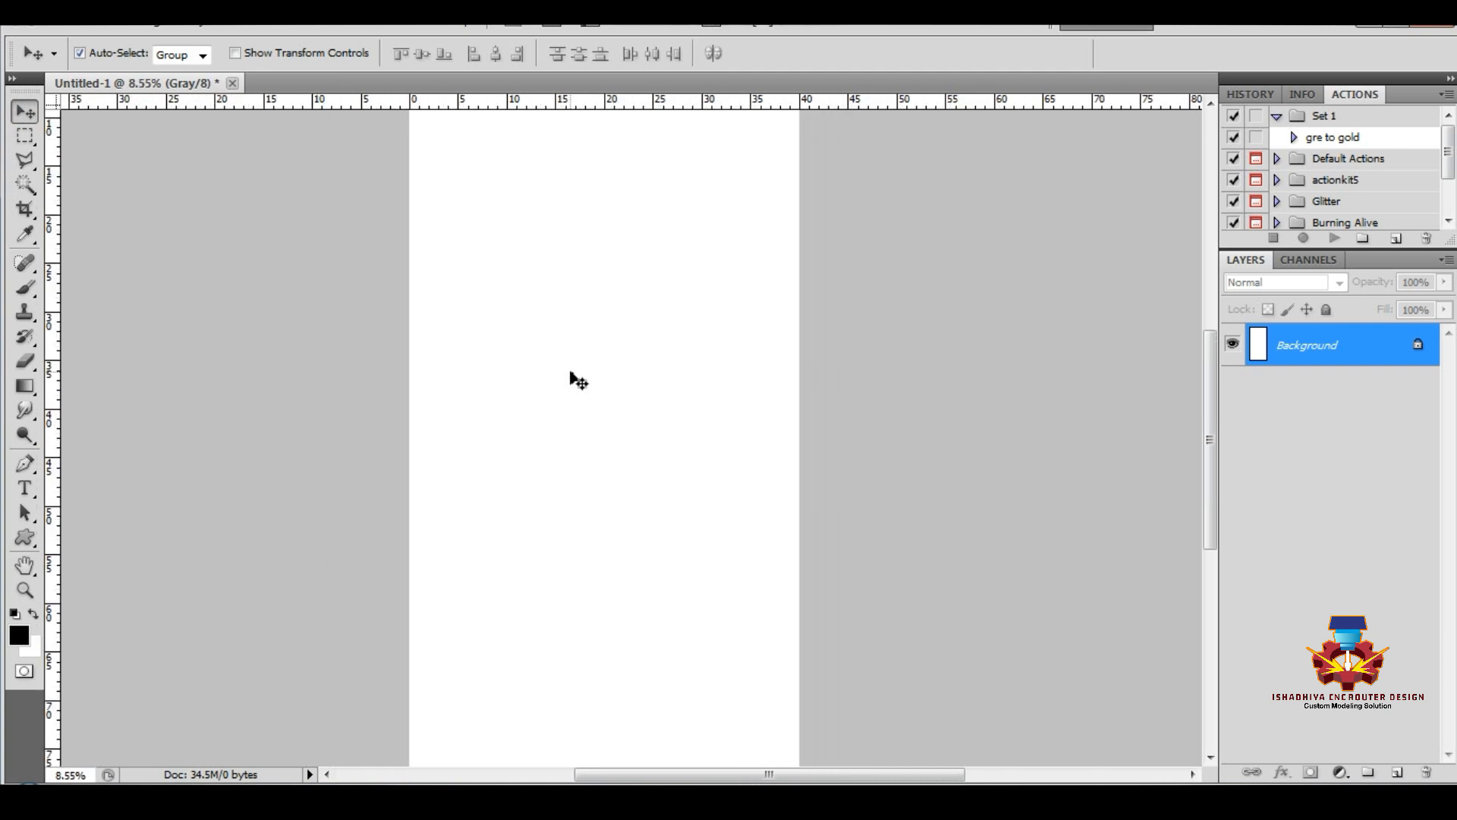
{"action": "scroll", "coordinate": [571, 374], "scroll_direction": "down", "scroll_amount": 3, "text": "alt"}
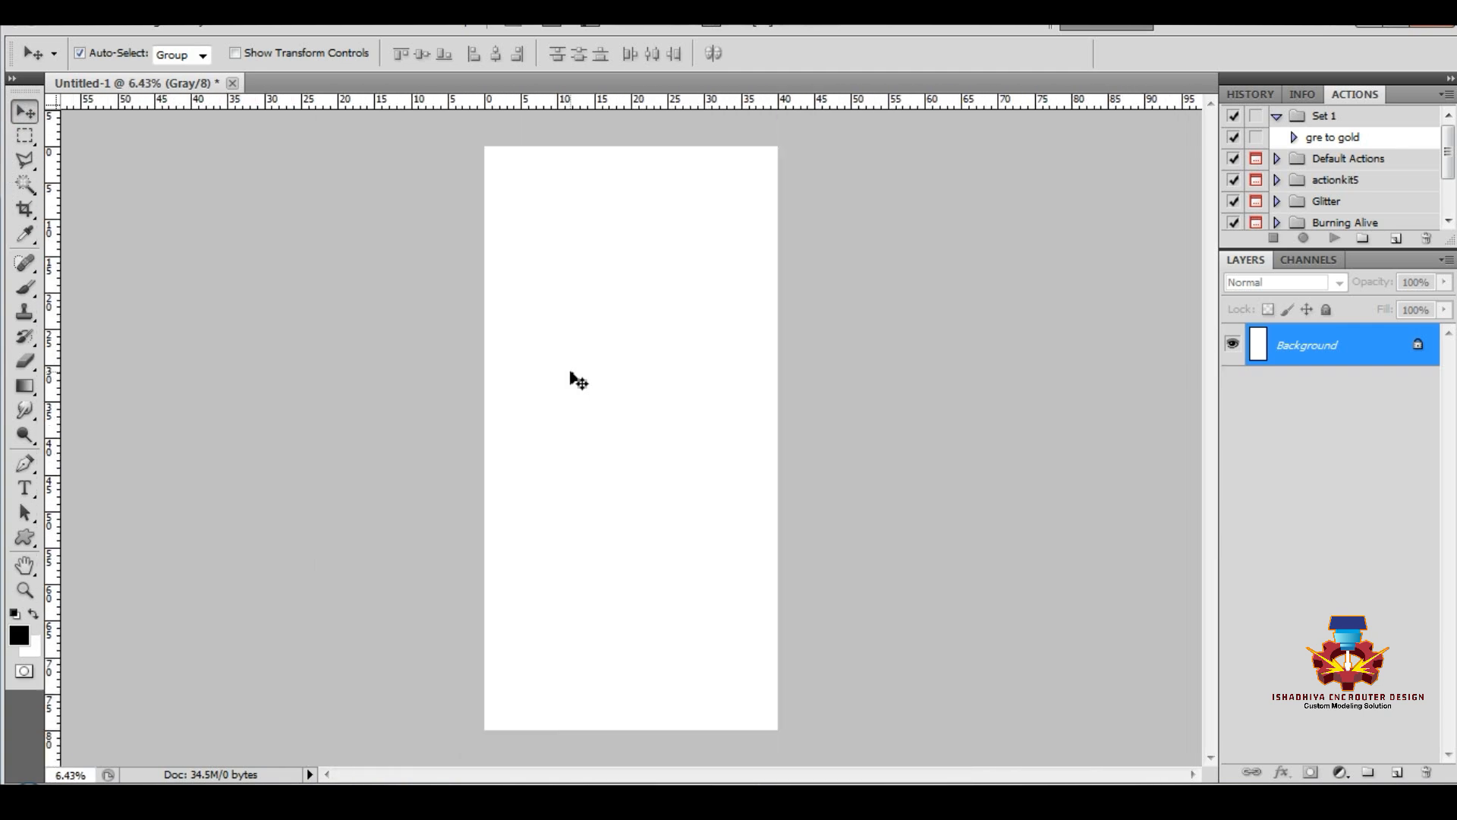
{"action": "left_click", "coordinate": [304, 24]}
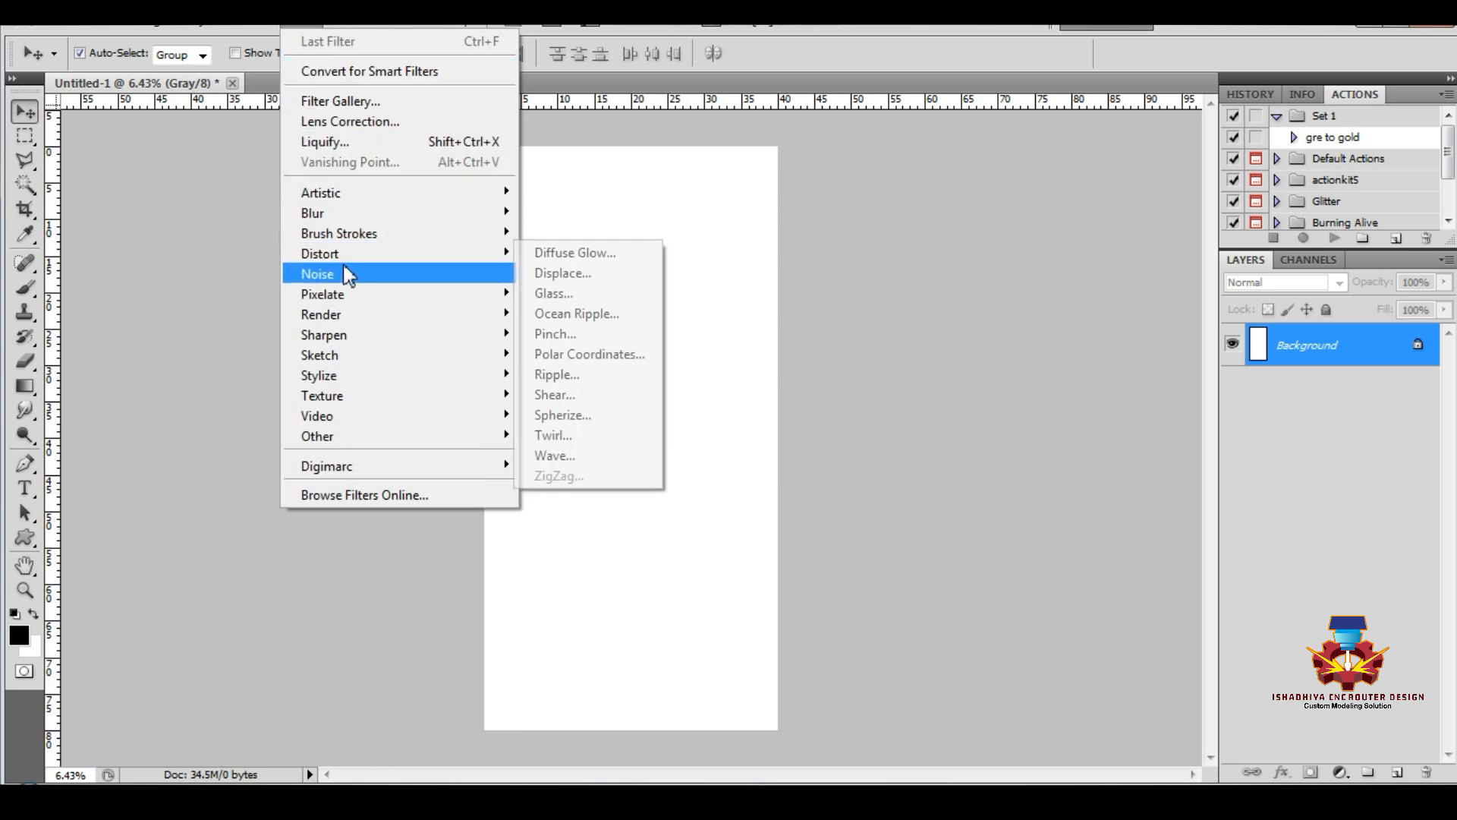
{"action": "mouse_move", "coordinate": [351, 272]}
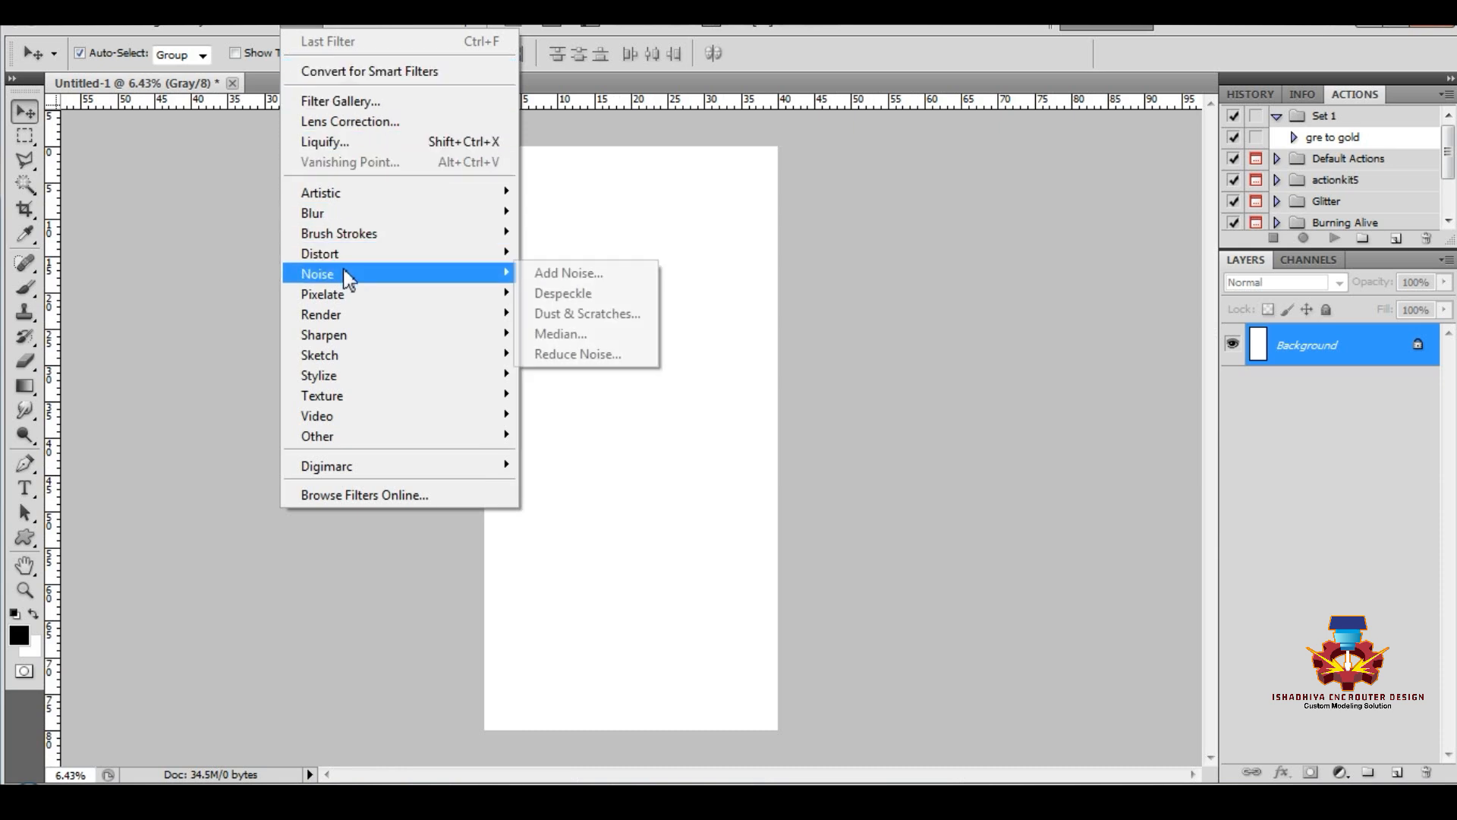
{"action": "left_click", "coordinate": [569, 273]}
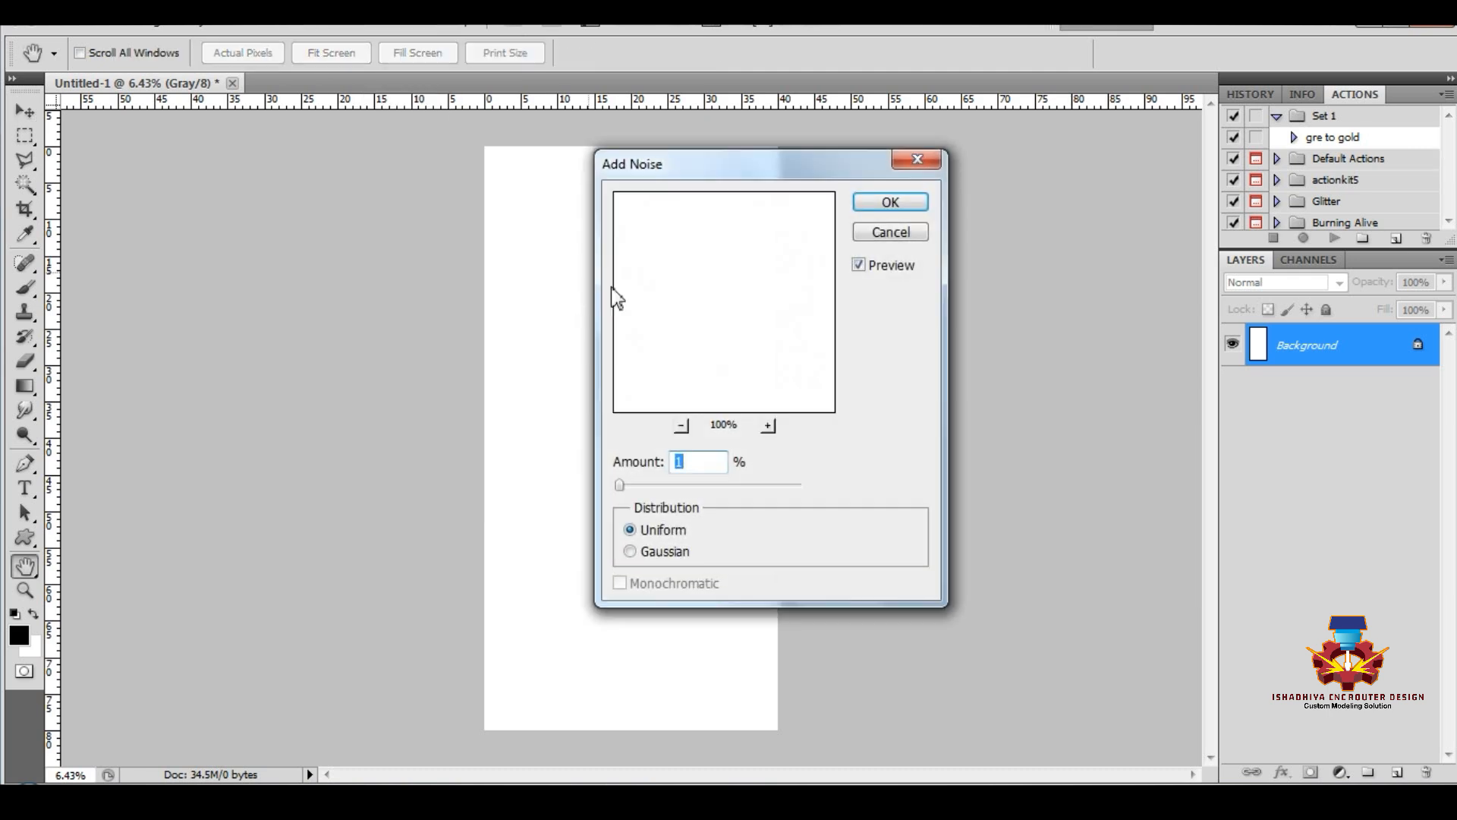
{"action": "type", "text": "3"}
{"action": "left_click", "coordinate": [888, 202]}
{"action": "key", "text": "v"}
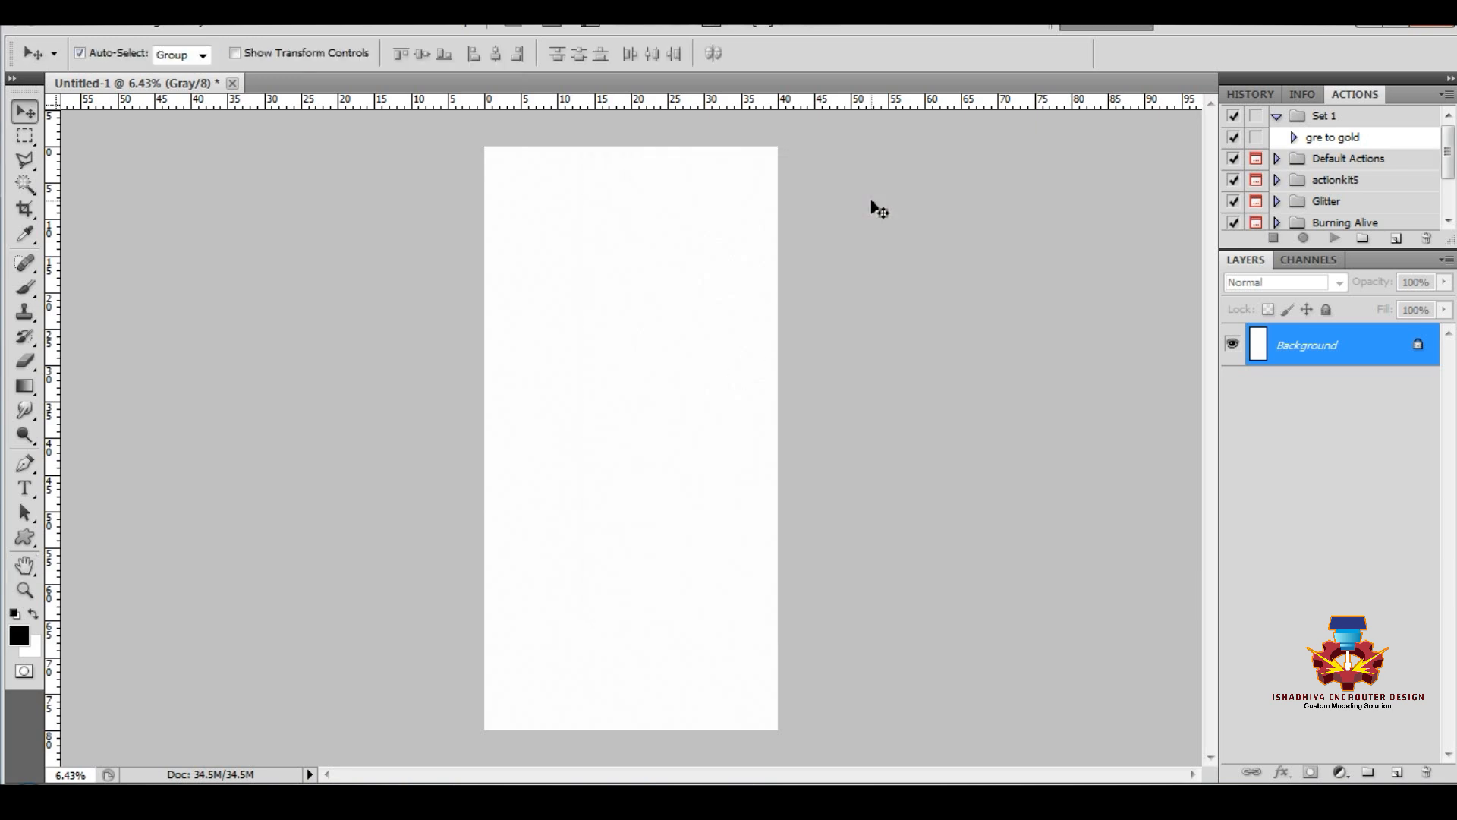
Apply Add Noise to the background a second time with an amount of 5%.
{"action": "scroll", "coordinate": [619, 516], "scroll_direction": "up", "scroll_amount": 16}
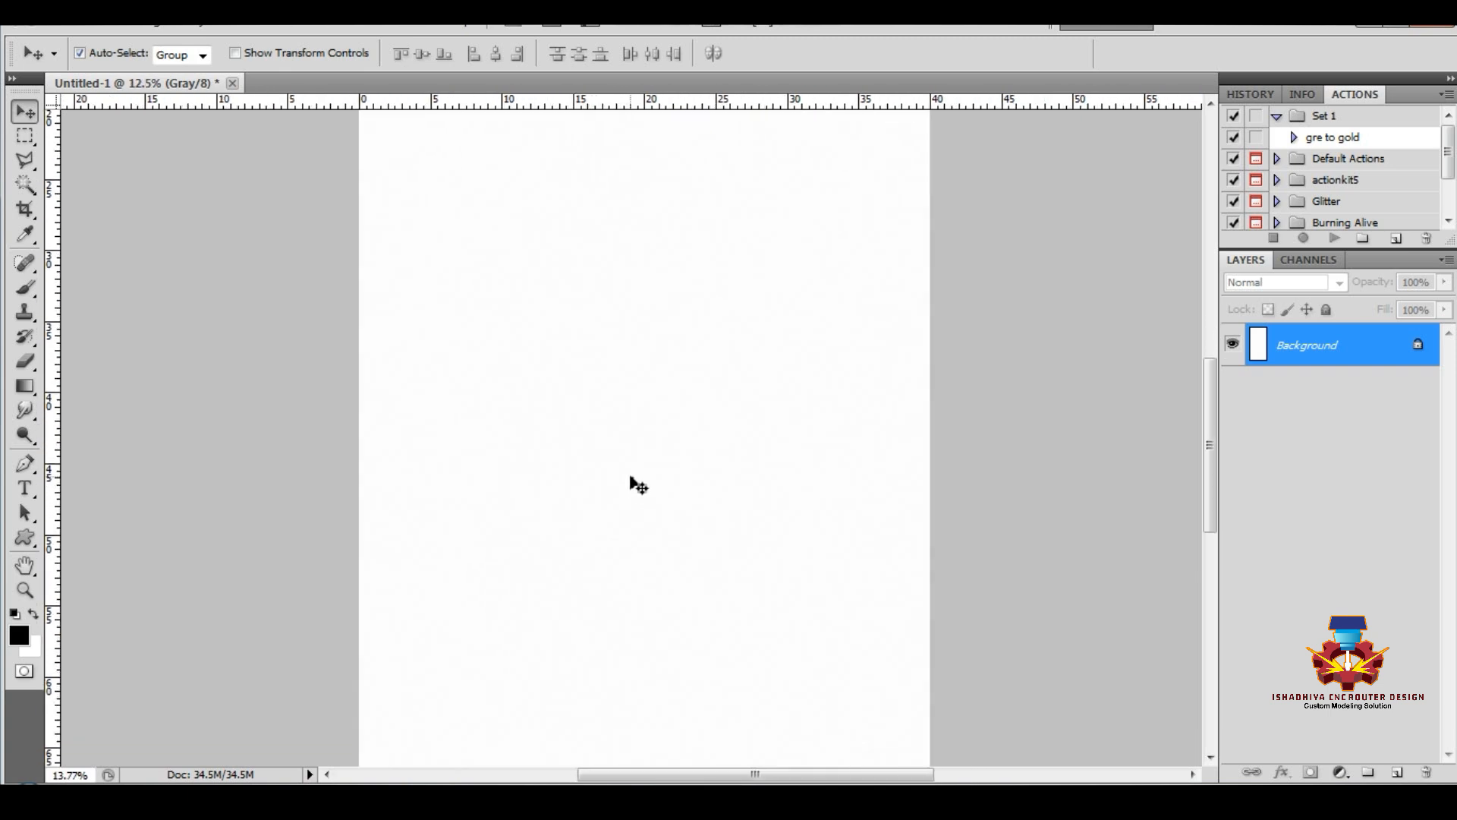
{"action": "scroll", "coordinate": [632, 476], "scroll_direction": "down", "scroll_amount": 3}
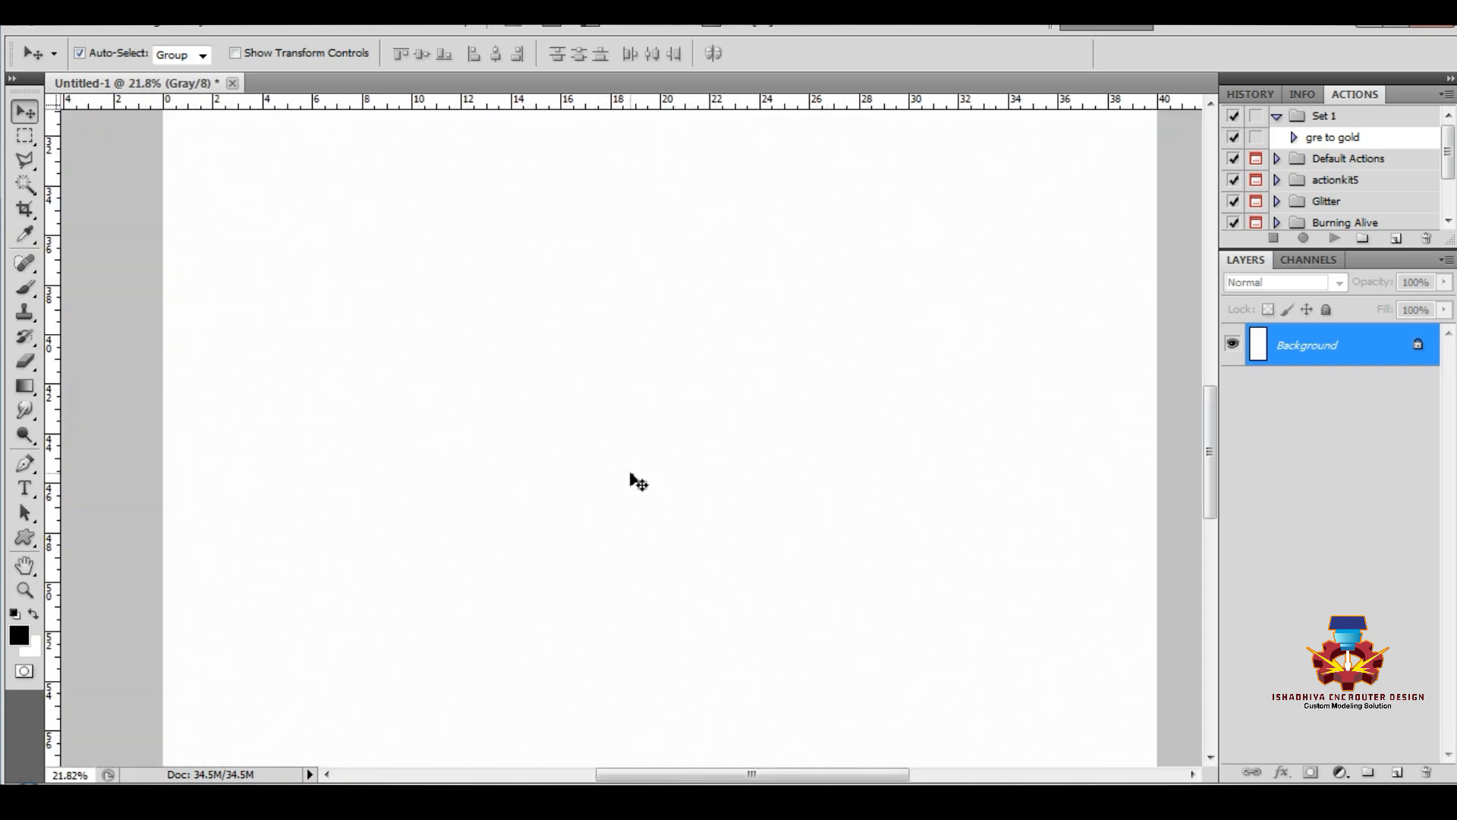
{"action": "left_click", "coordinate": [299, 24]}
{"action": "mouse_move", "coordinate": [360, 281]}
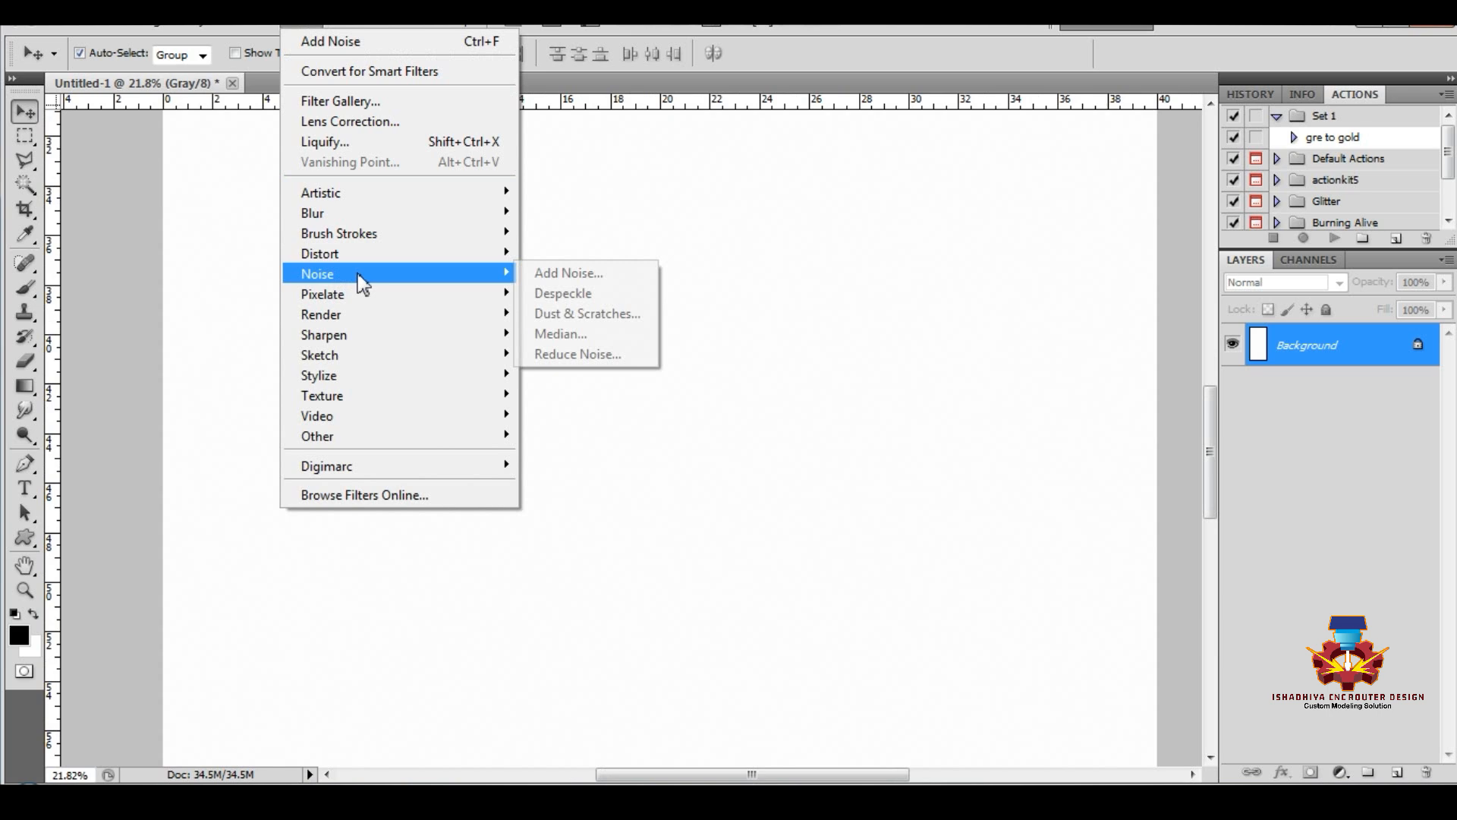
{"action": "left_click", "coordinate": [562, 274]}
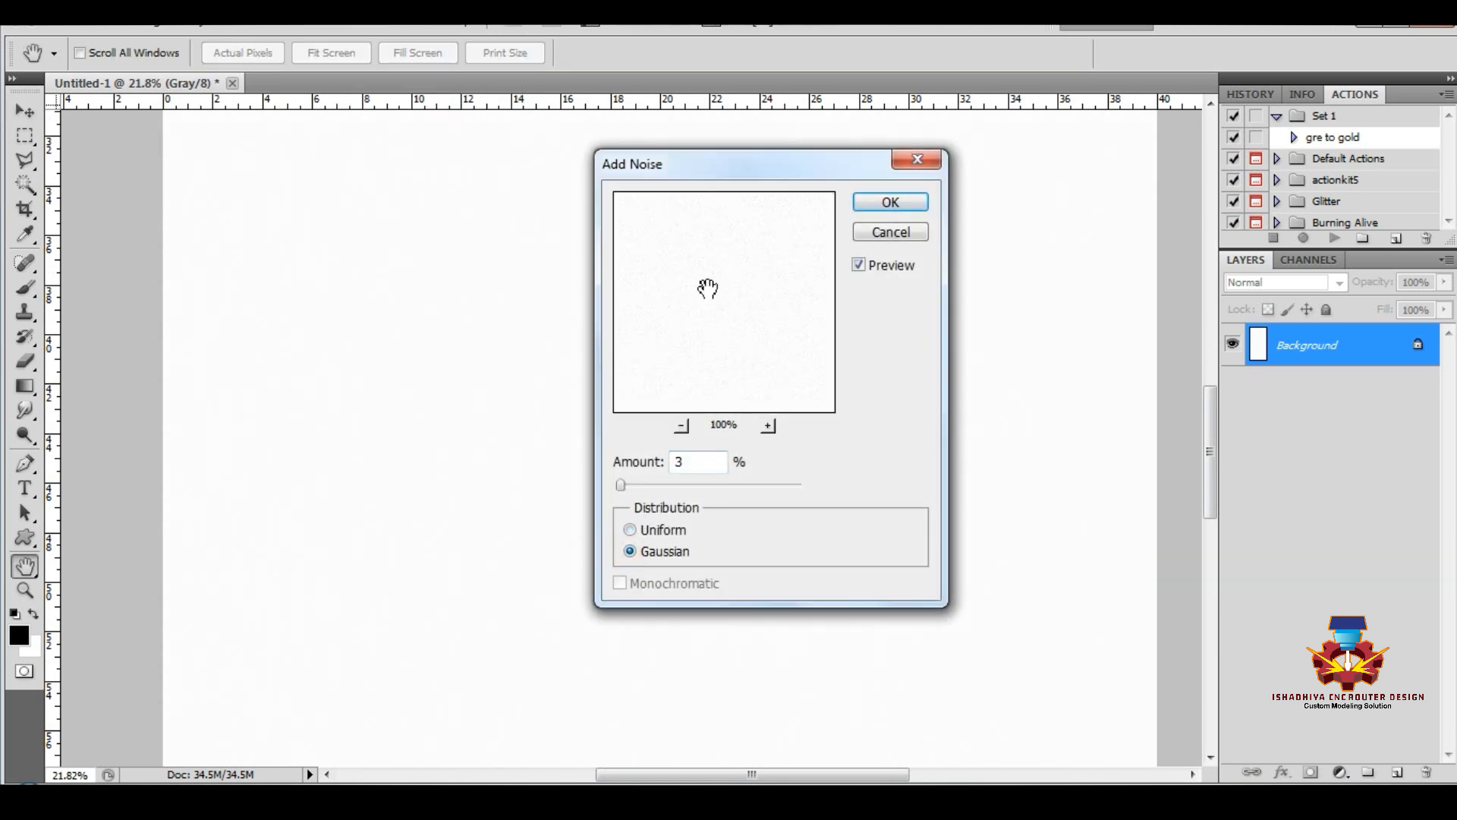
{"action": "left_click", "coordinate": [768, 425]}
{"action": "left_click", "coordinate": [768, 425]}
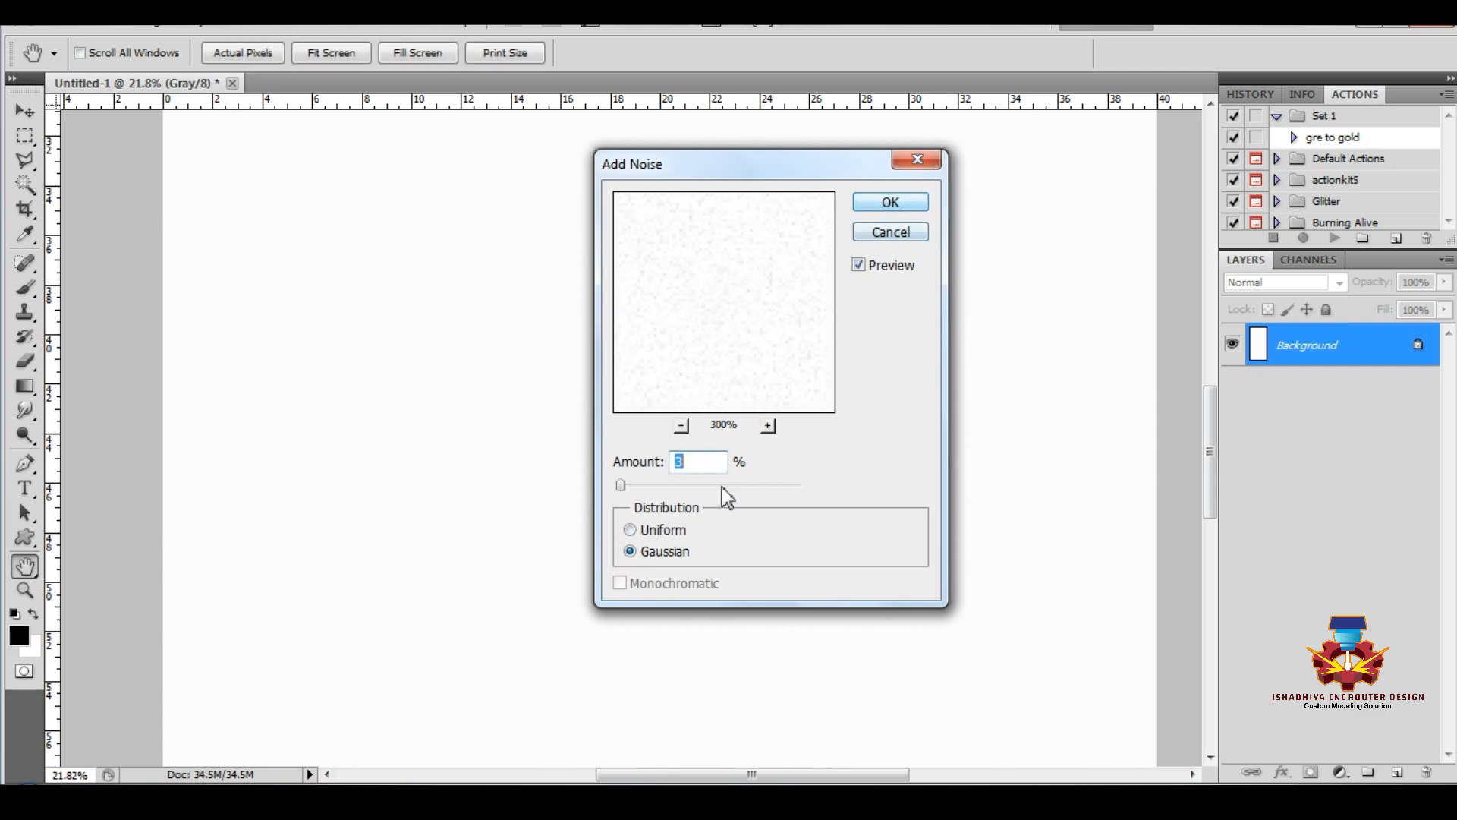
{"action": "mouse_move", "coordinate": [620, 485]}
{"action": "left_mouse_down"}
{"action": "mouse_move", "coordinate": [675, 485]}
{"action": "mouse_move", "coordinate": [623, 485]}
{"action": "left_mouse_up"}
{"action": "type", "text": "5"}
{"action": "left_click", "coordinate": [886, 205]}
{"action": "key", "text": "v"}
Apply Auto Tone to the noisy background to strengthen the contrast of the grain.
{"action": "scroll", "coordinate": [631, 478], "scroll_direction": "up", "scroll_amount": 2, "text": "alt"}
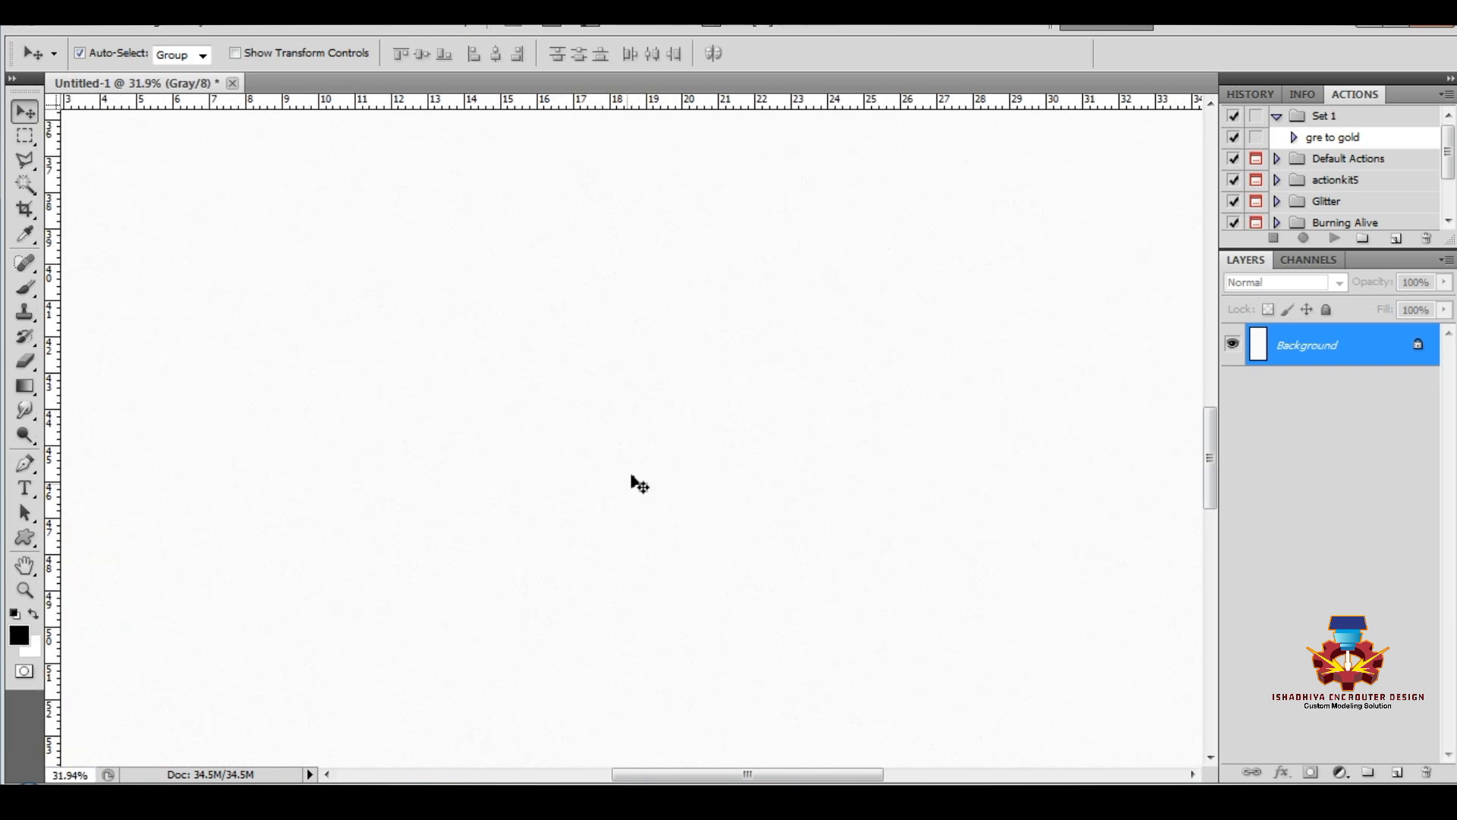
{"action": "scroll", "coordinate": [631, 476], "scroll_direction": "up", "scroll_amount": 5, "text": "alt"}
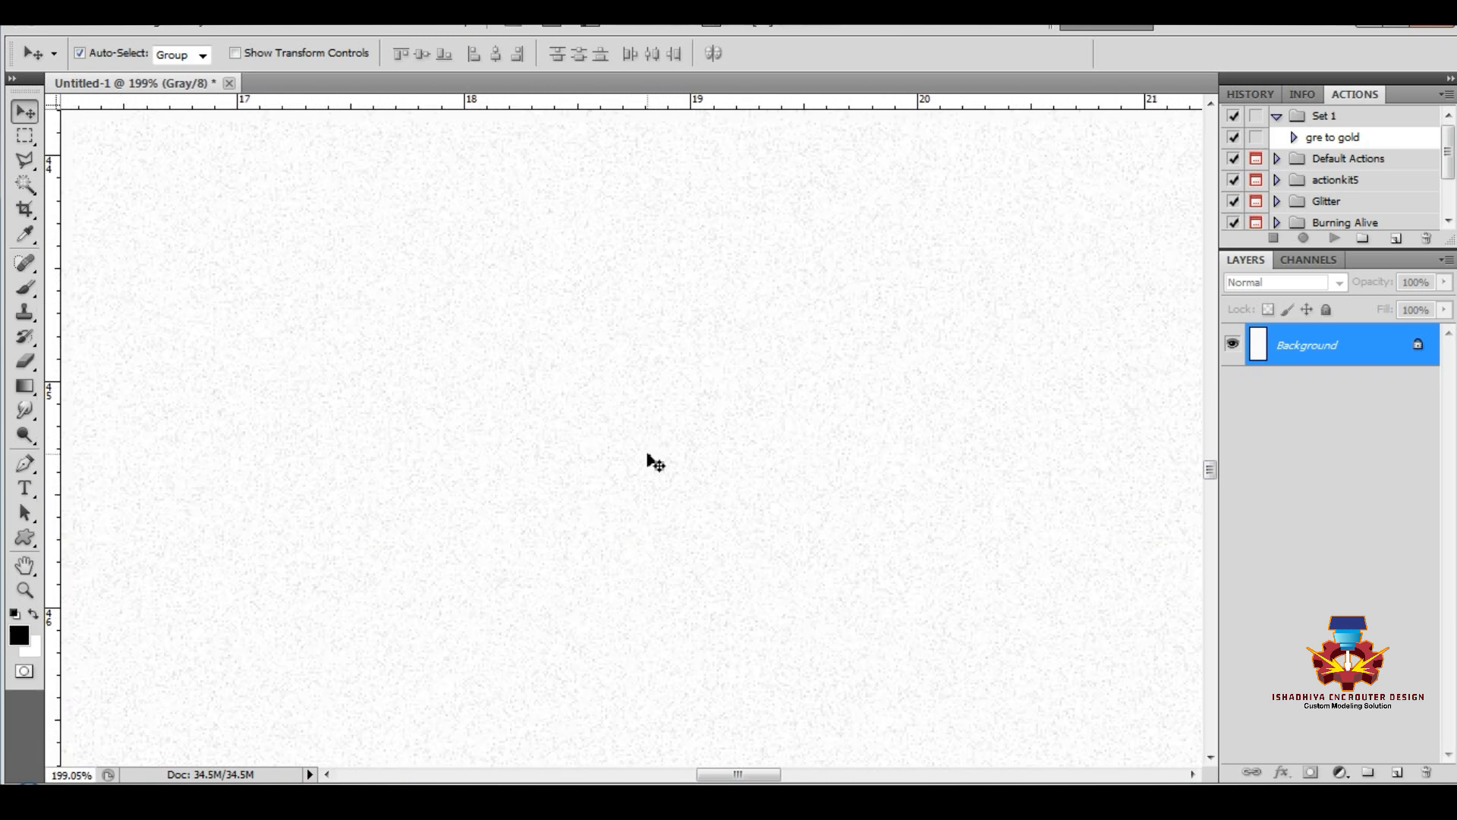
{"action": "left_click", "coordinate": [244, 26]}
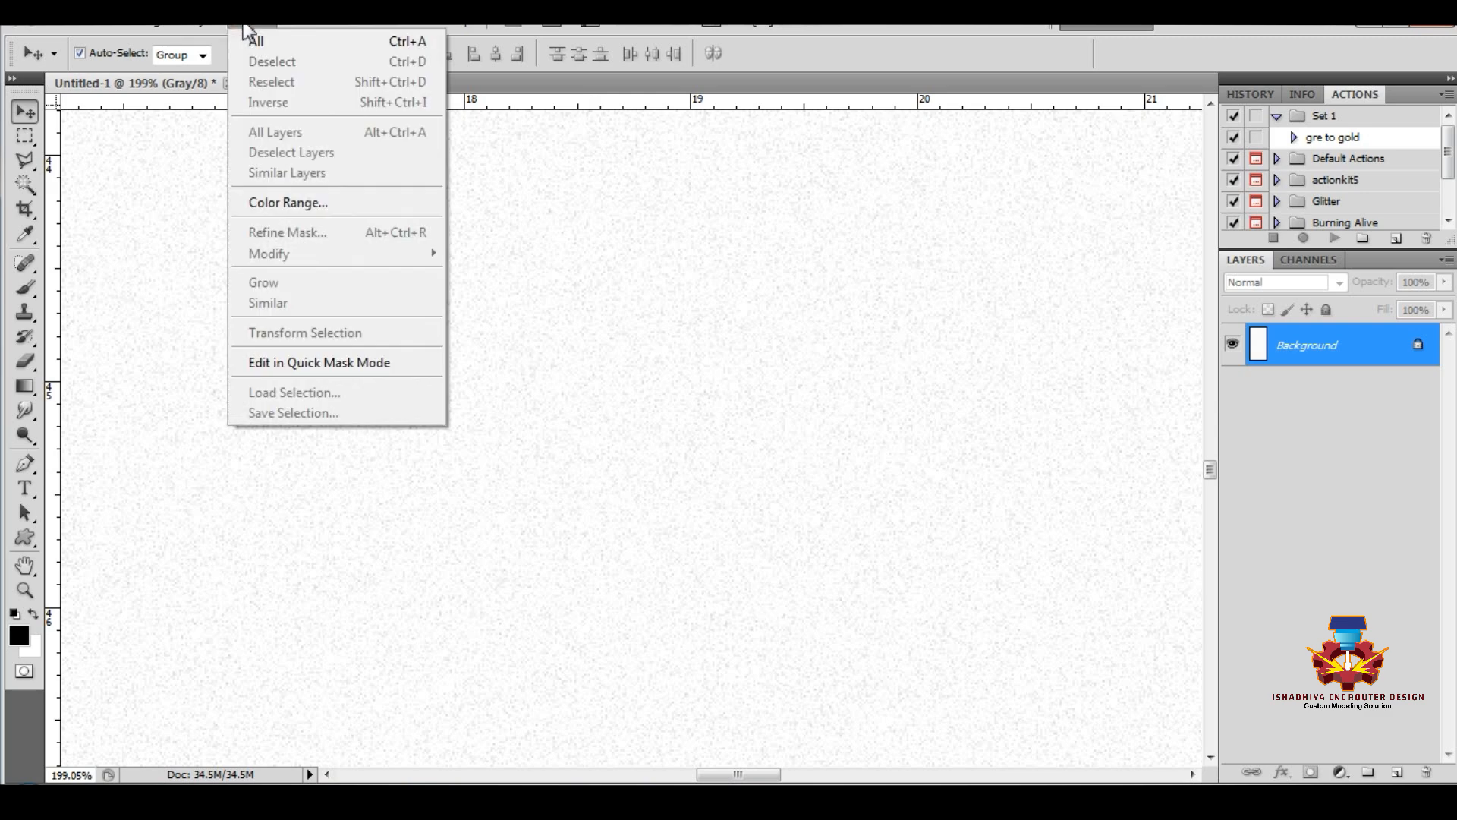
{"action": "mouse_move", "coordinate": [168, 29]}
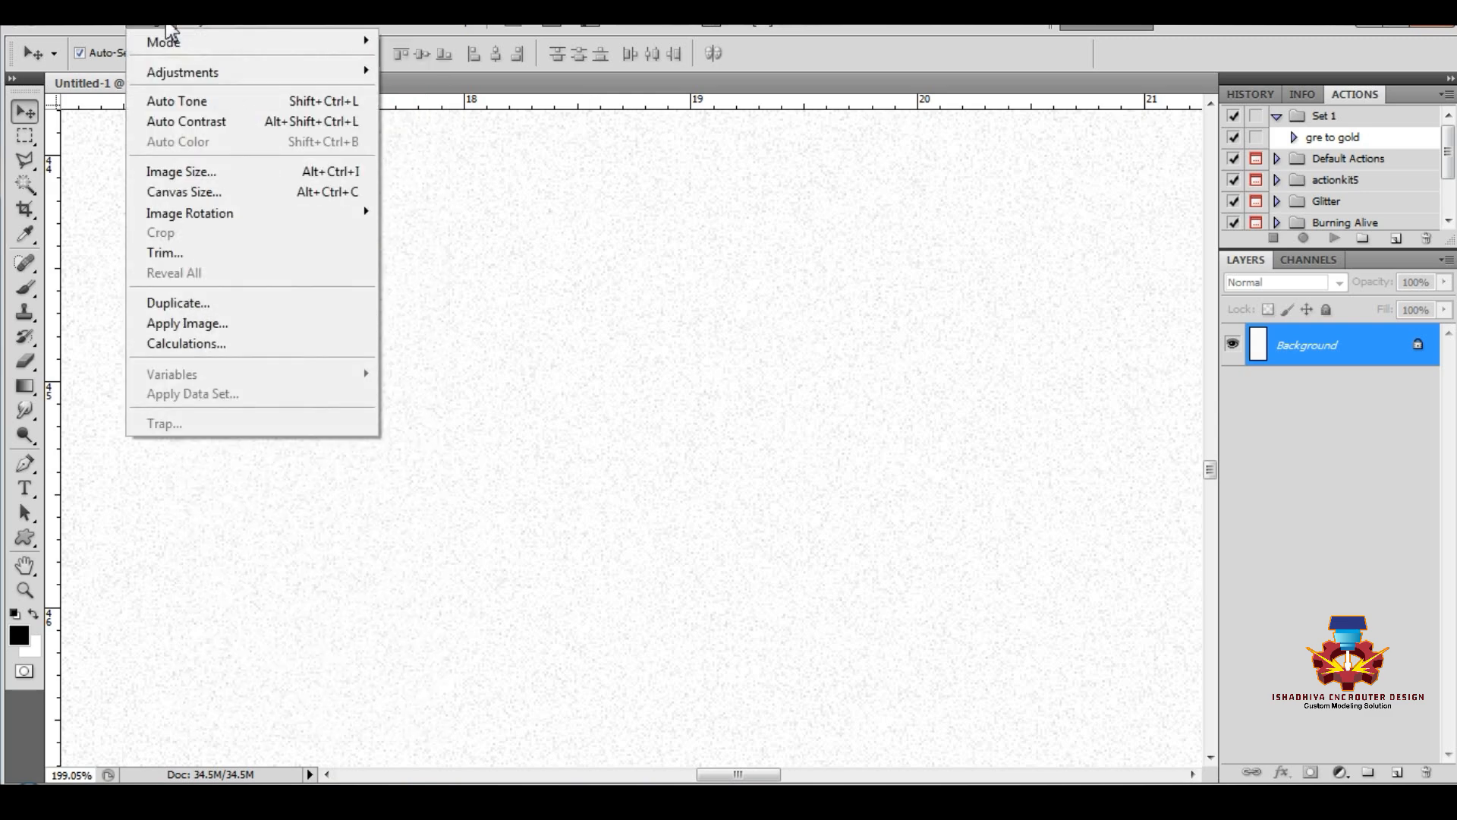
{"action": "left_click", "coordinate": [217, 100]}
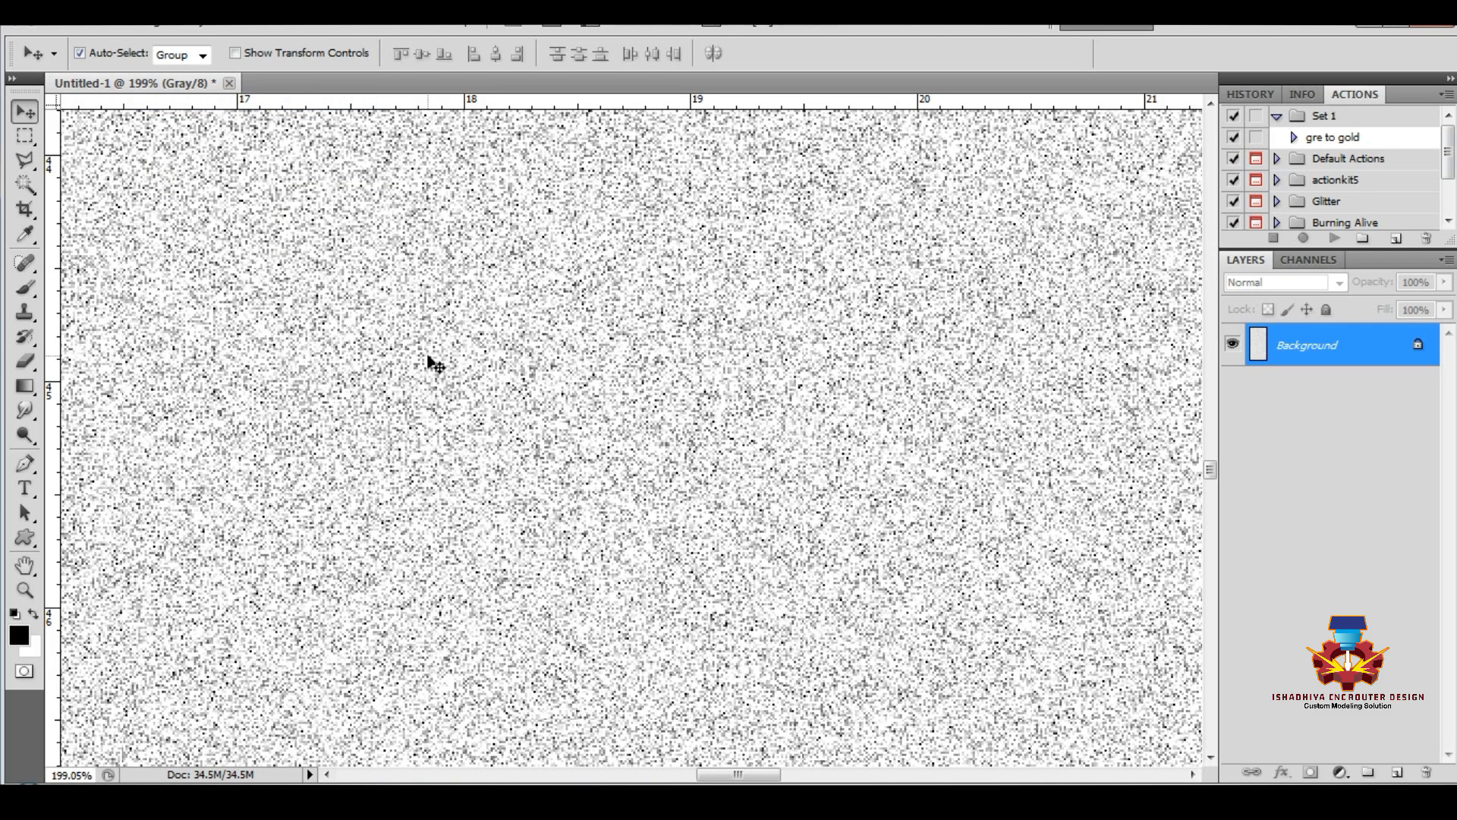
Soften the noise on the background with a Gaussian Blur of 0.9 pixels radius.
{"action": "scroll", "coordinate": [429, 363], "scroll_direction": "down", "scroll_amount": 5, "text": "alt"}
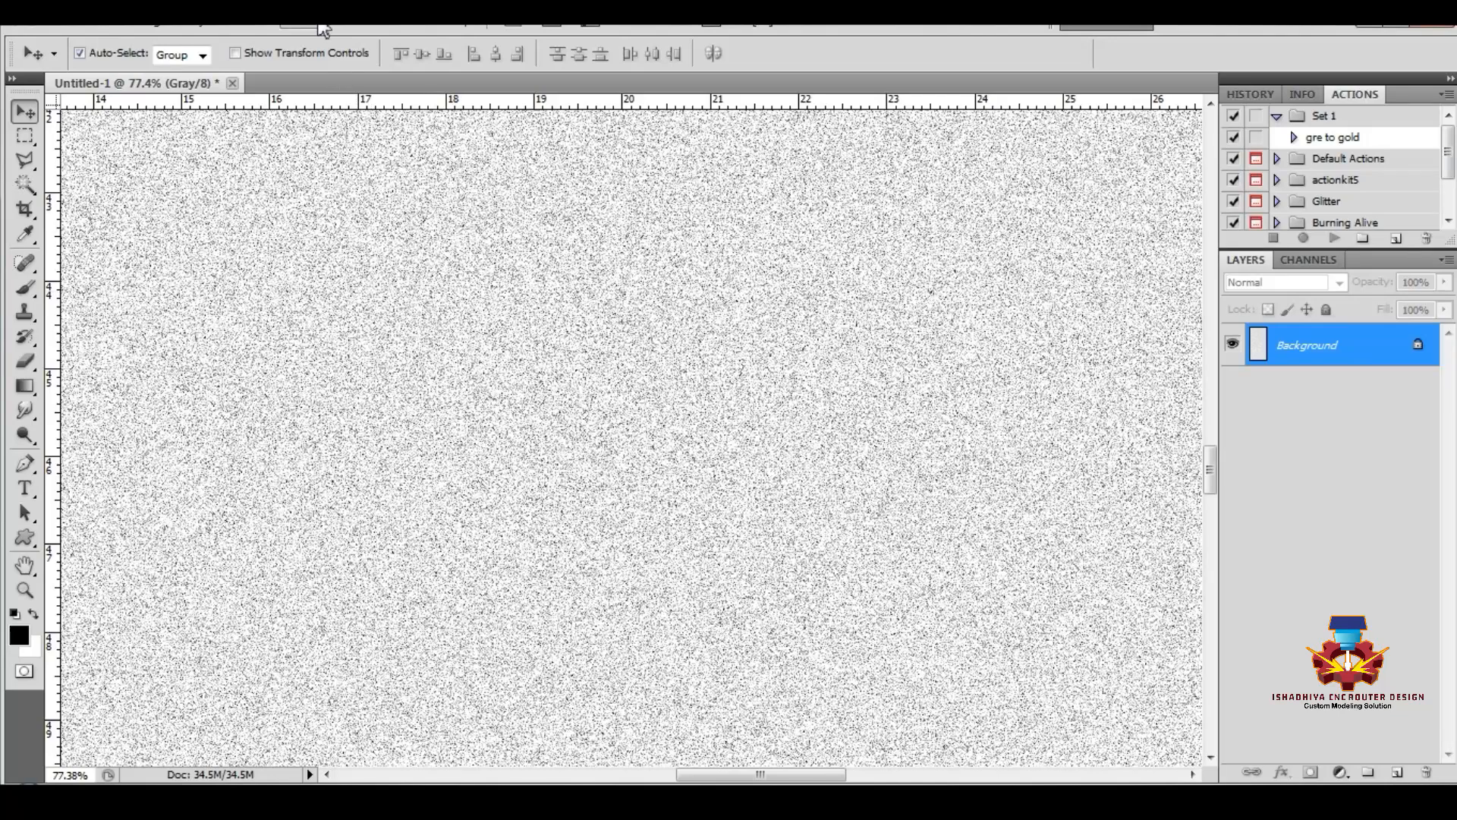
{"action": "left_click", "coordinate": [323, 29]}
{"action": "mouse_move", "coordinate": [471, 215]}
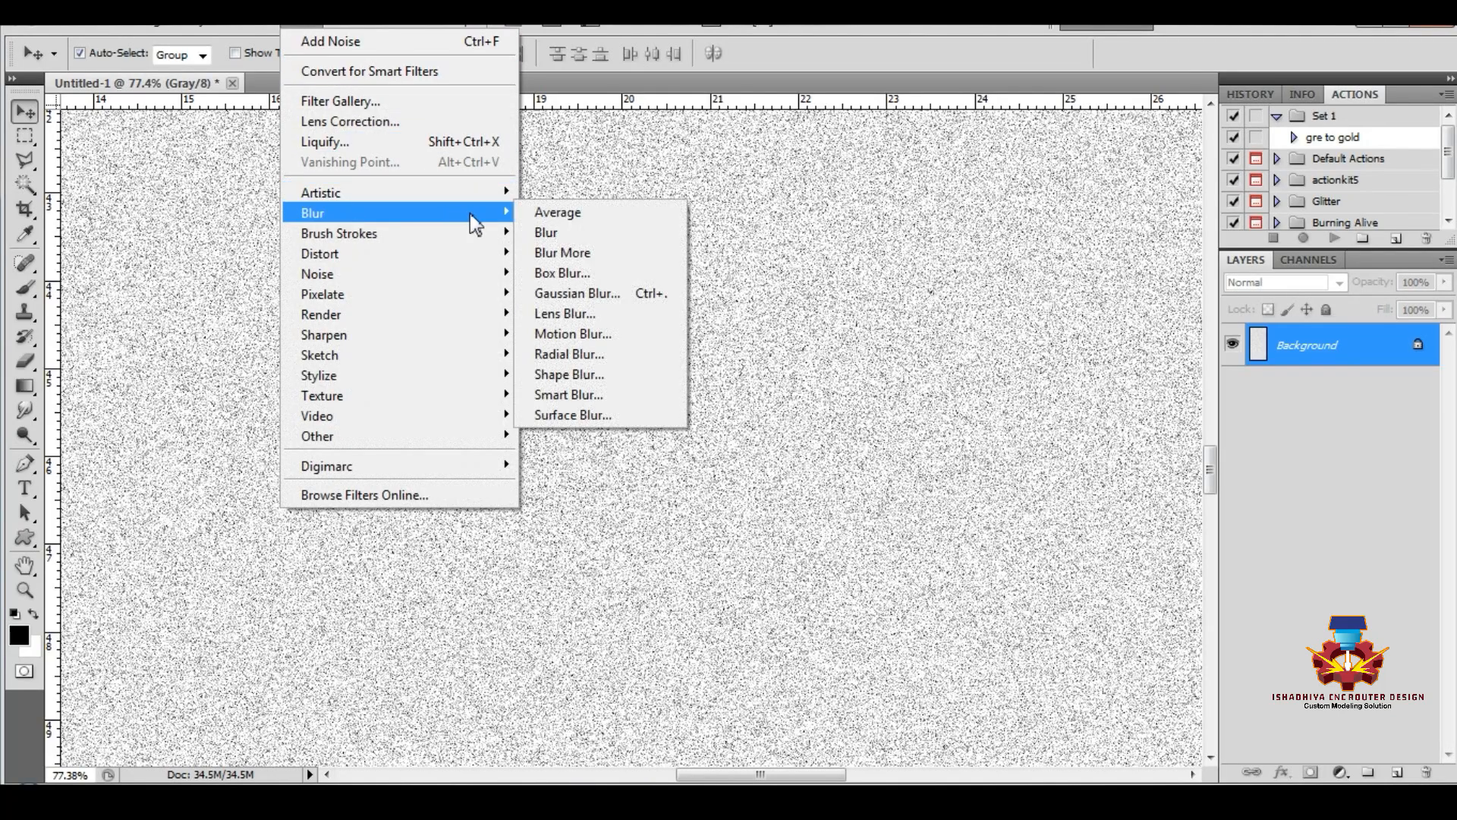
{"action": "left_click", "coordinate": [584, 293]}
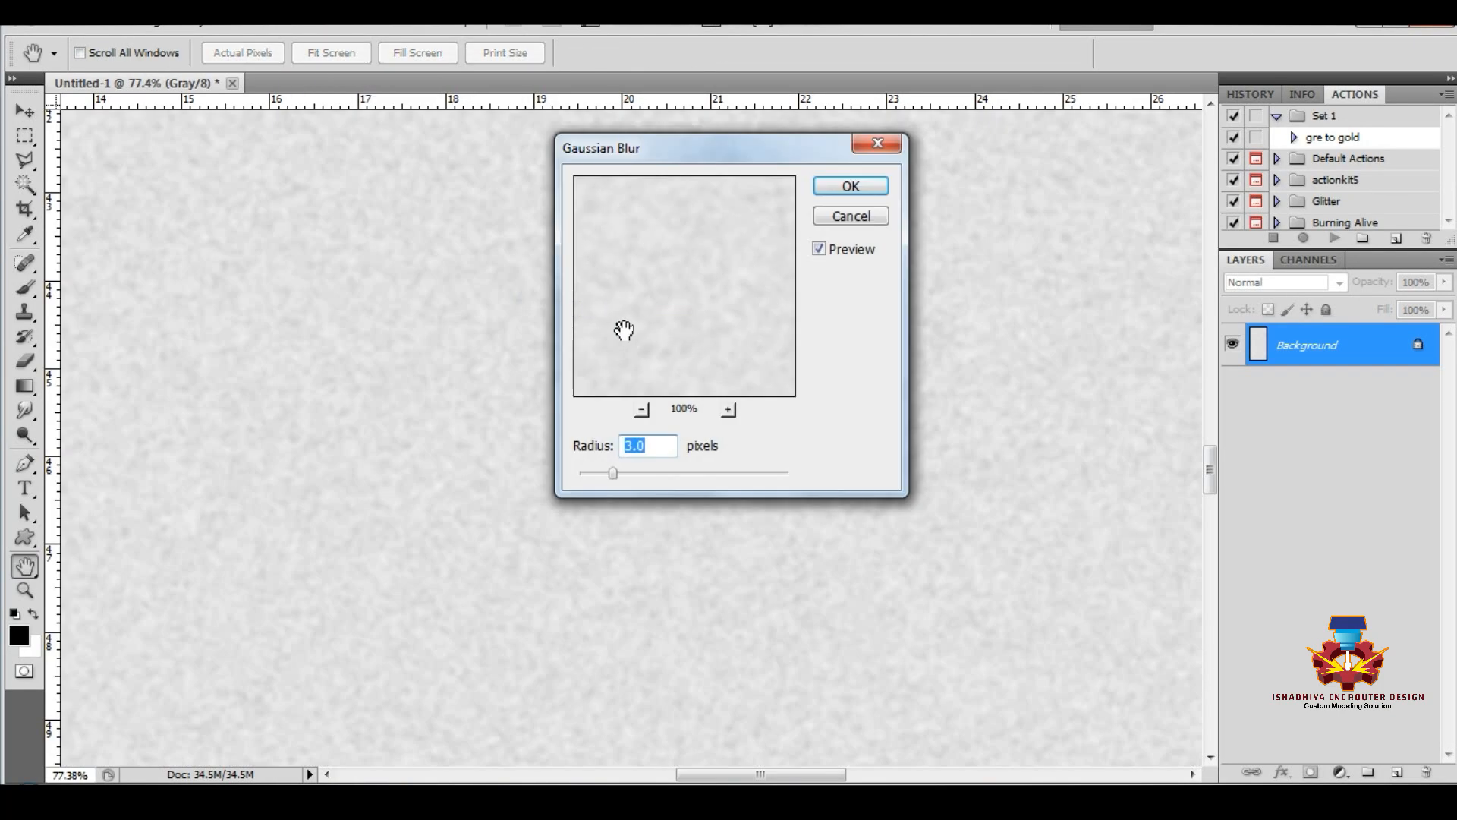
{"action": "left_click_drag", "start_coordinate": [614, 473], "coordinate": [590, 476]}
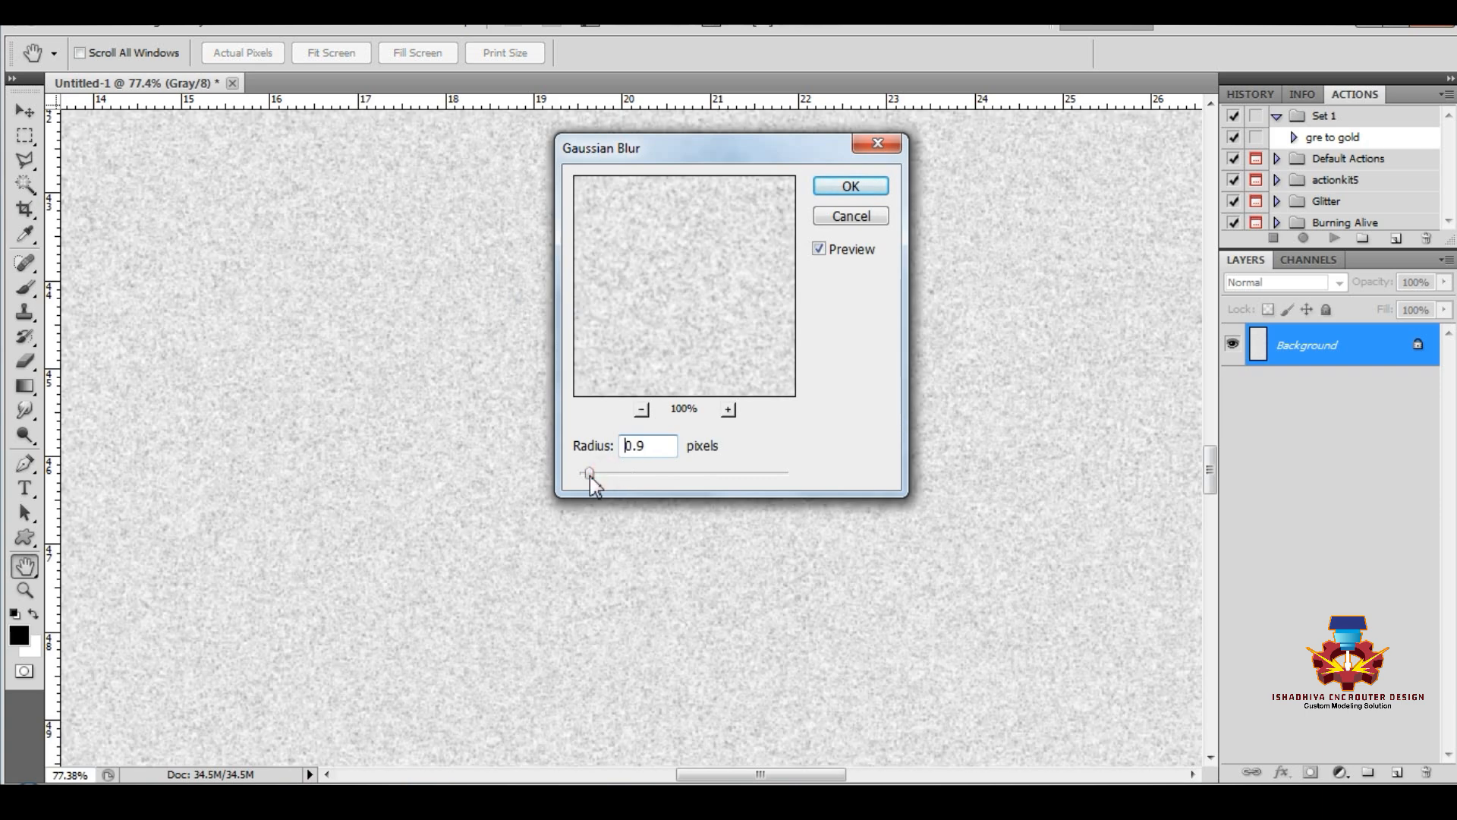
{"action": "left_click", "coordinate": [846, 187]}
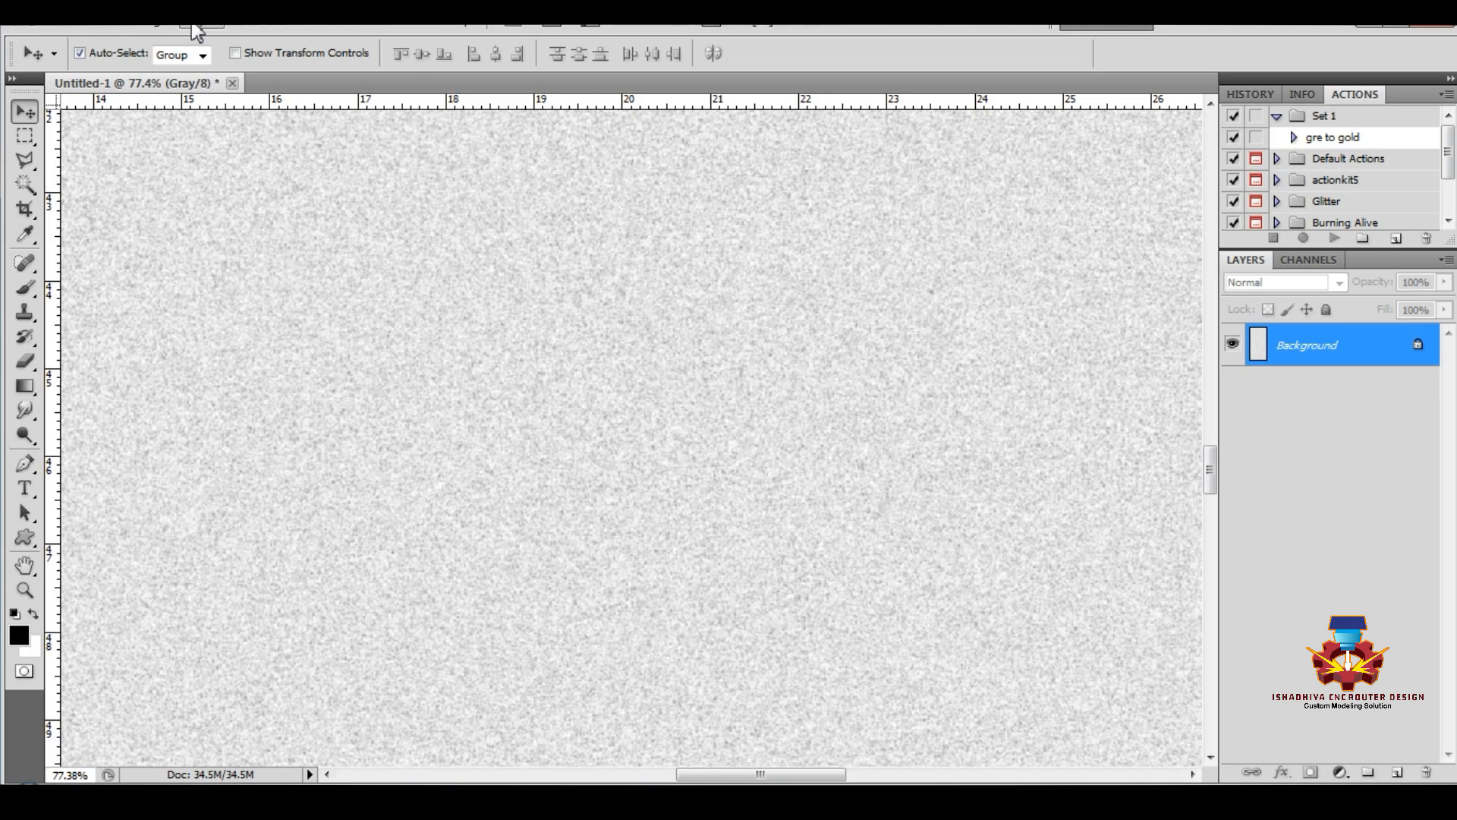
Apply Auto Tone again to the blurred noise texture.
{"action": "left_click", "coordinate": [194, 27]}
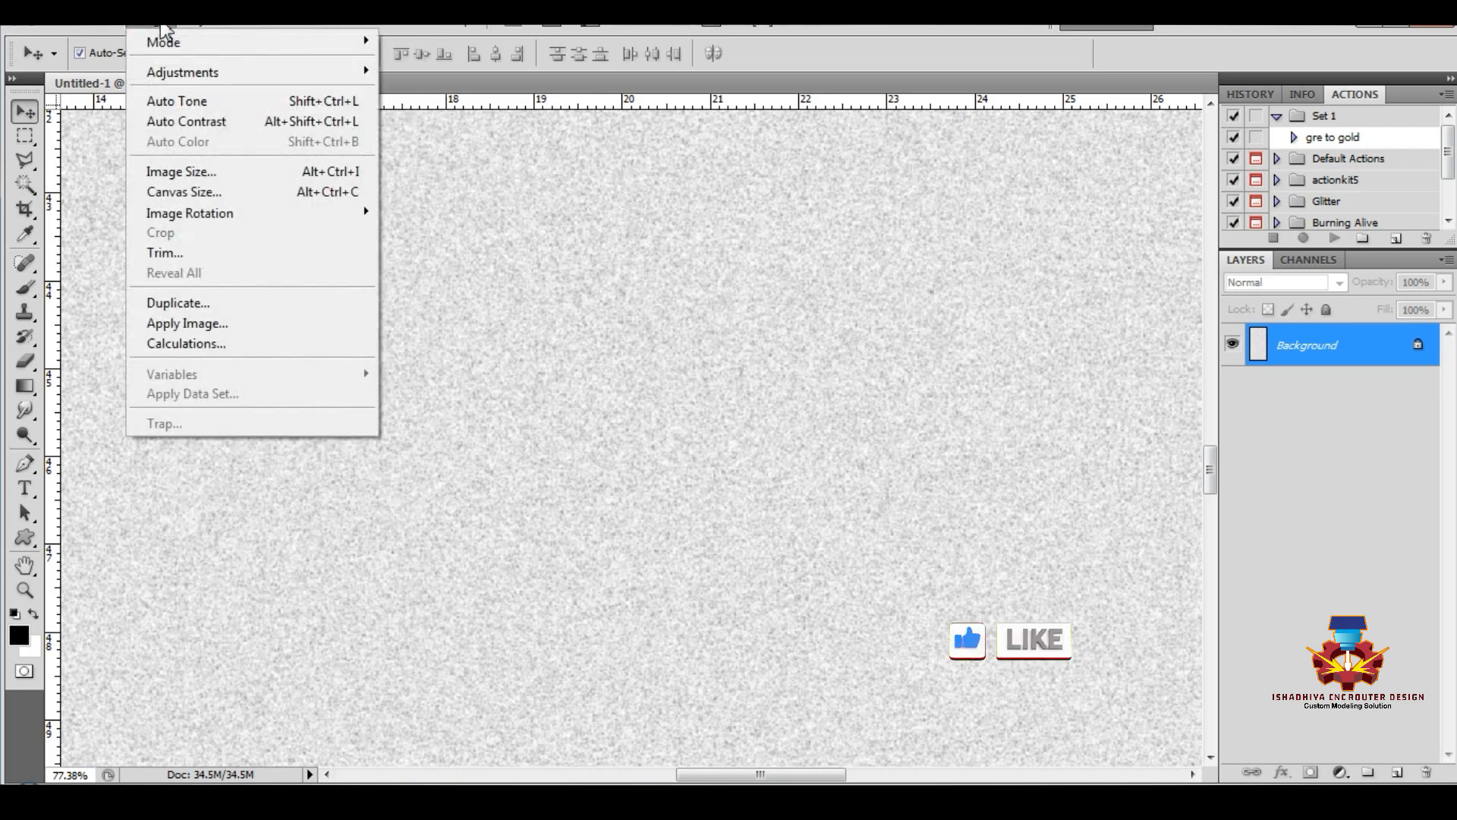
{"action": "left_click", "coordinate": [182, 101]}
{"action": "scroll", "coordinate": [472, 319], "scroll_direction": "down", "scroll_amount": 5, "text": "alt"}
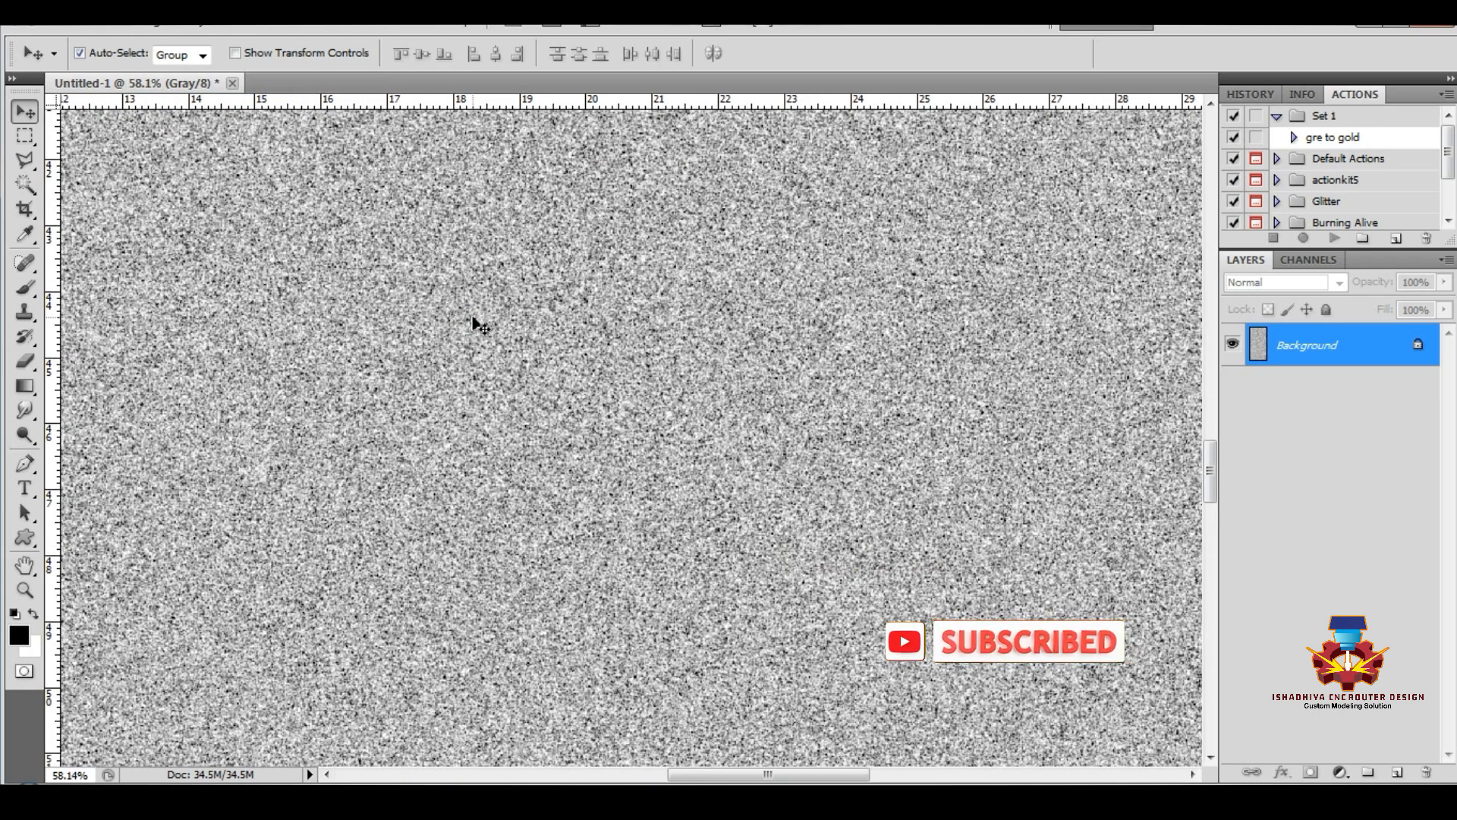
Duplicate the noise-textured Background layer within the same document as Background copy.
{"action": "scroll", "coordinate": [501, 323], "scroll_direction": "down", "scroll_amount": 4, "text": "alt"}
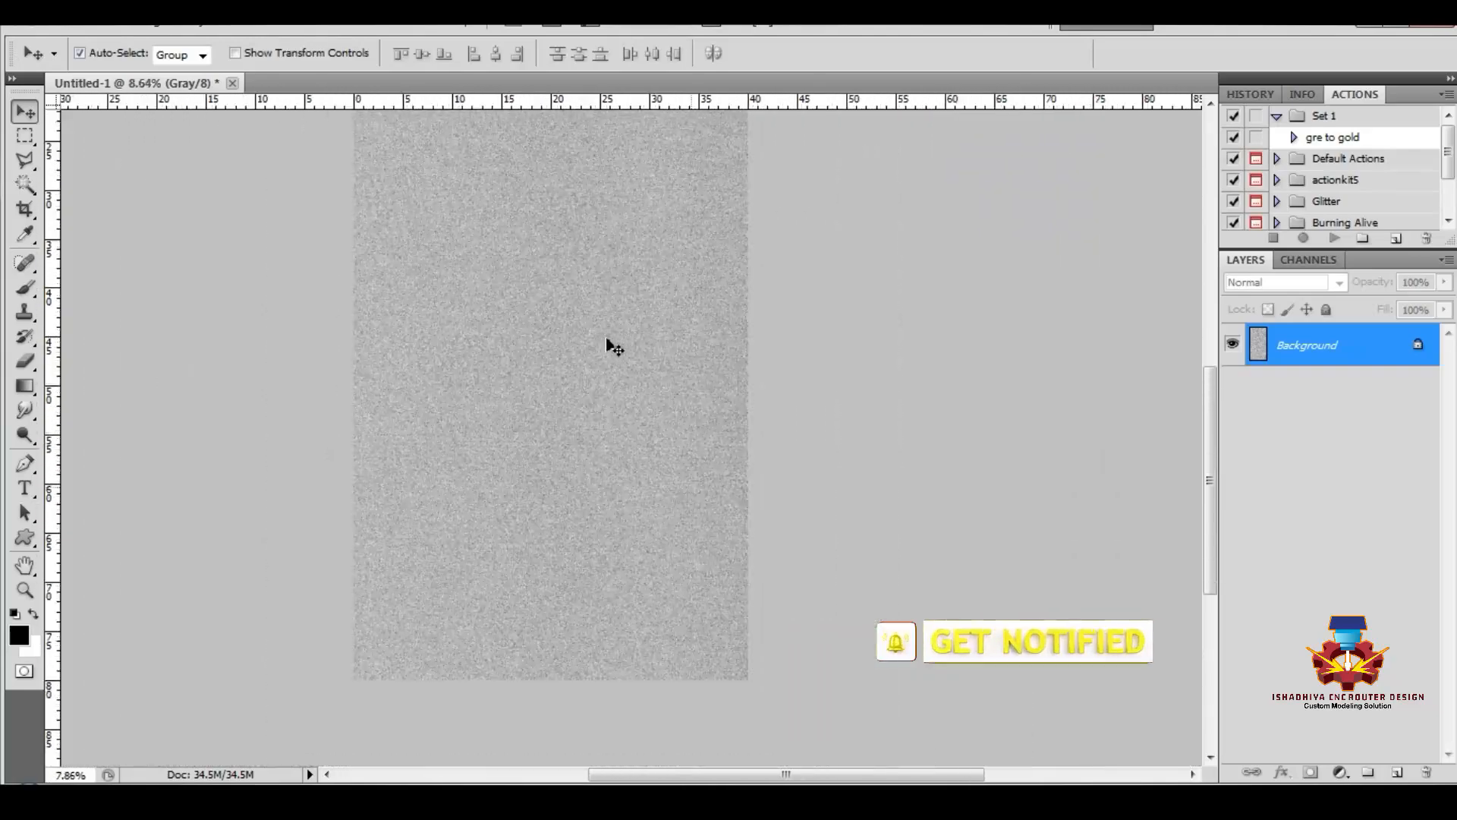
{"action": "right_click", "coordinate": [1317, 347]}
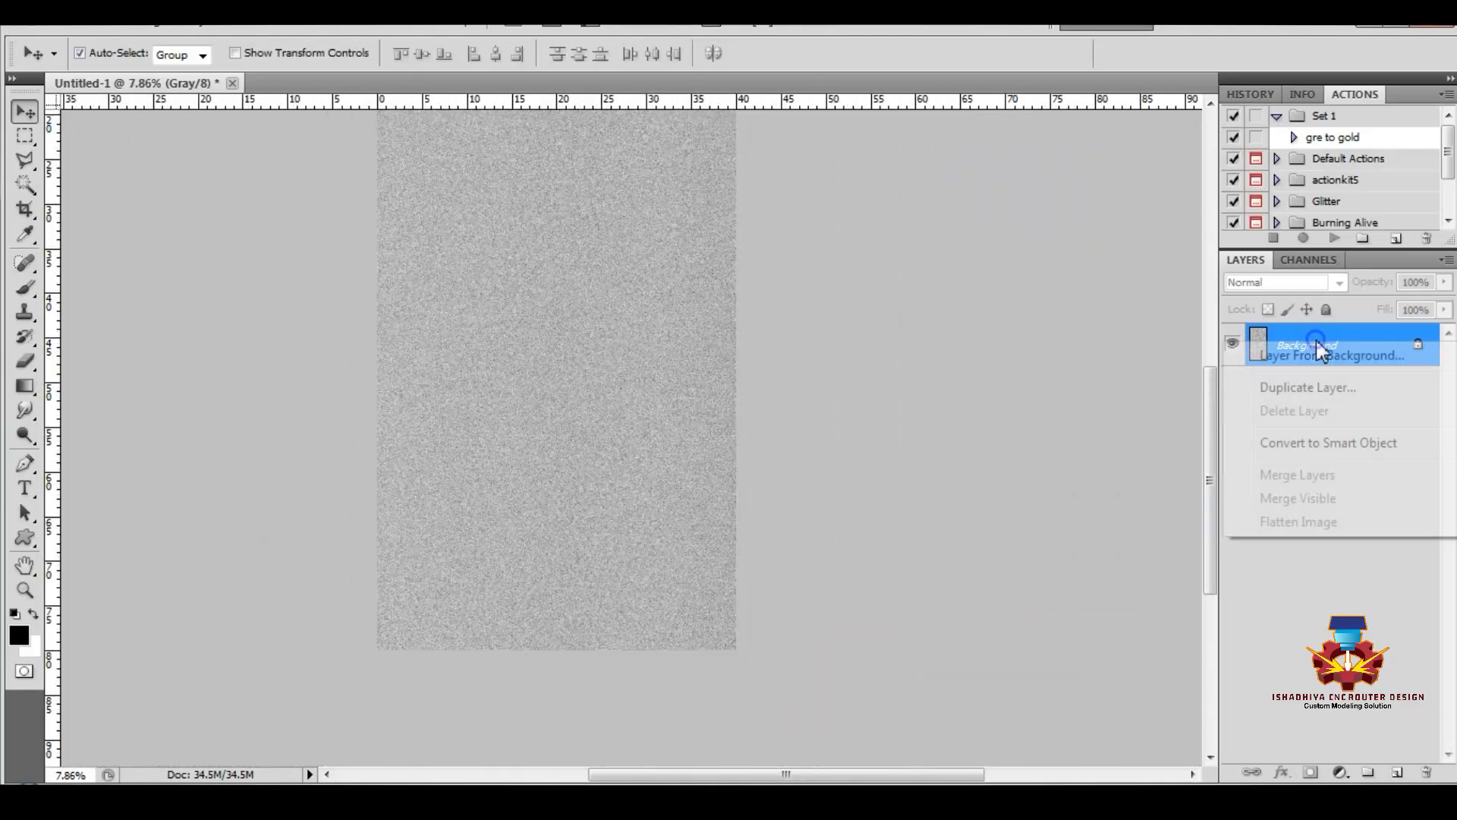
{"action": "left_click", "coordinate": [1304, 386]}
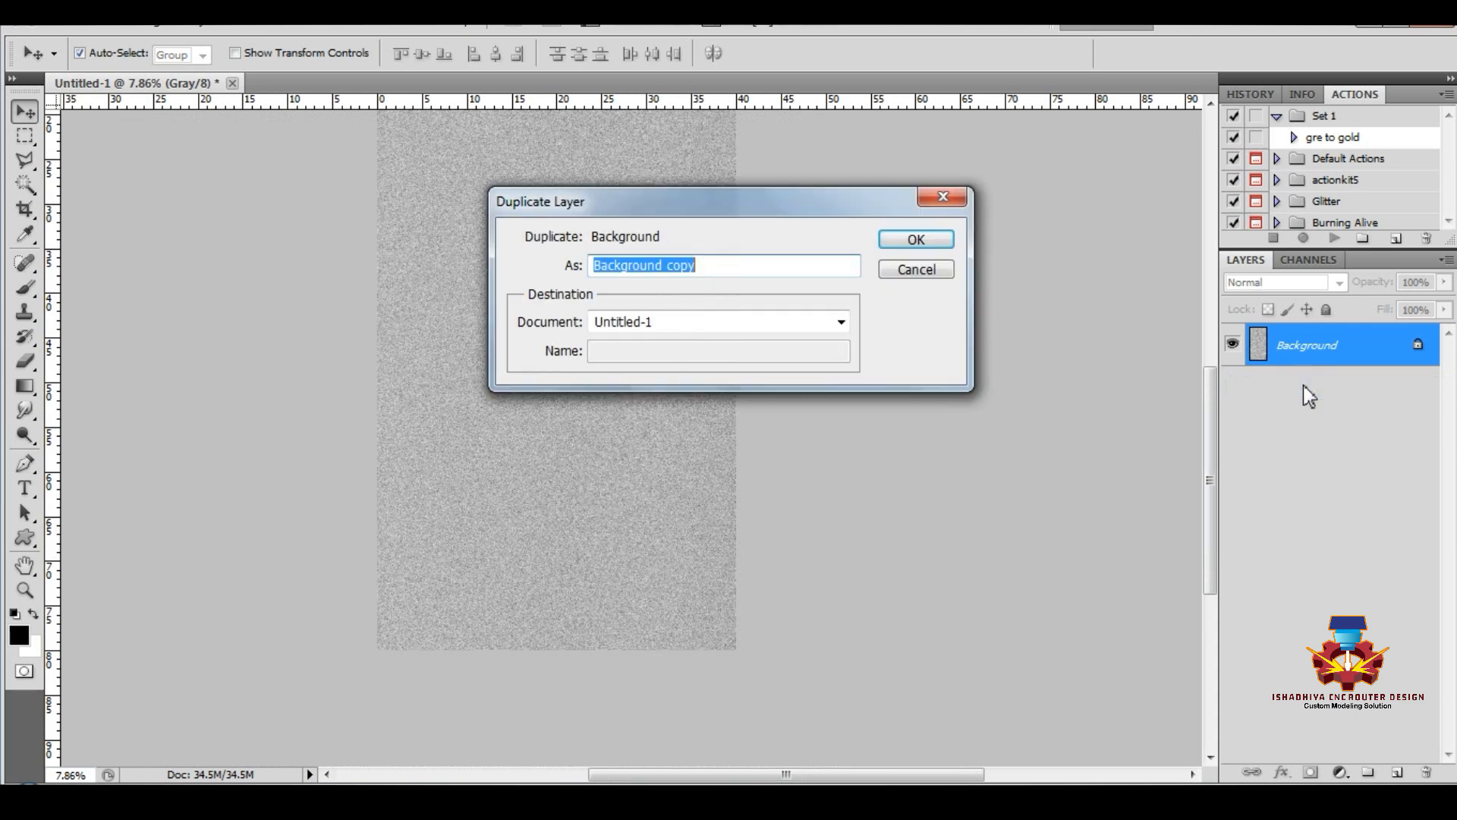
{"action": "left_click", "coordinate": [916, 239]}
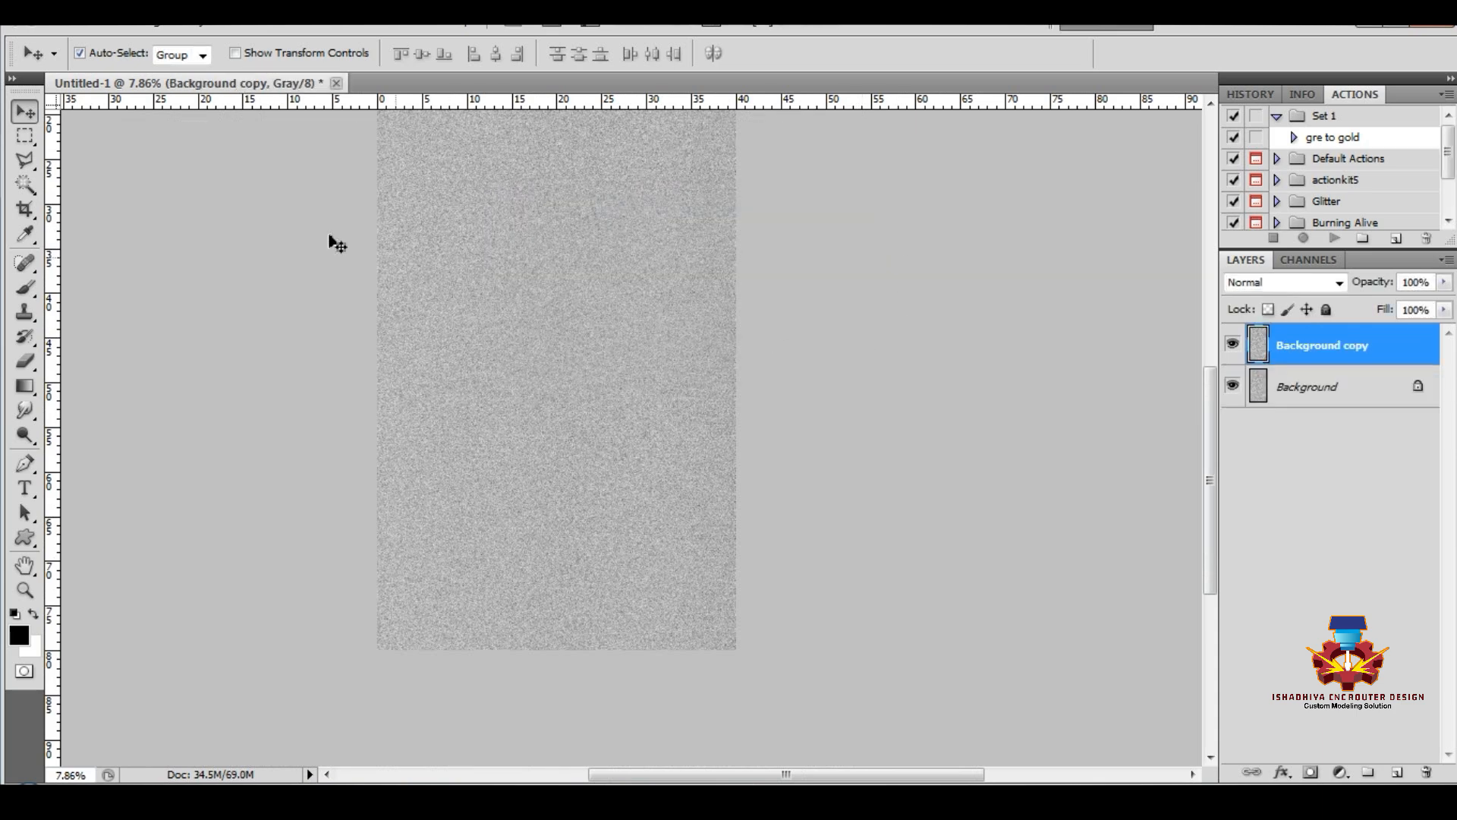
Start a Free Transform on the Background copy layer and enlarge it to about 266% width and 173% height.
{"action": "scroll", "coordinate": [486, 360], "scroll_direction": "down", "scroll_amount": 1, "text": "alt"}
{"action": "left_click", "coordinate": [584, 339]}
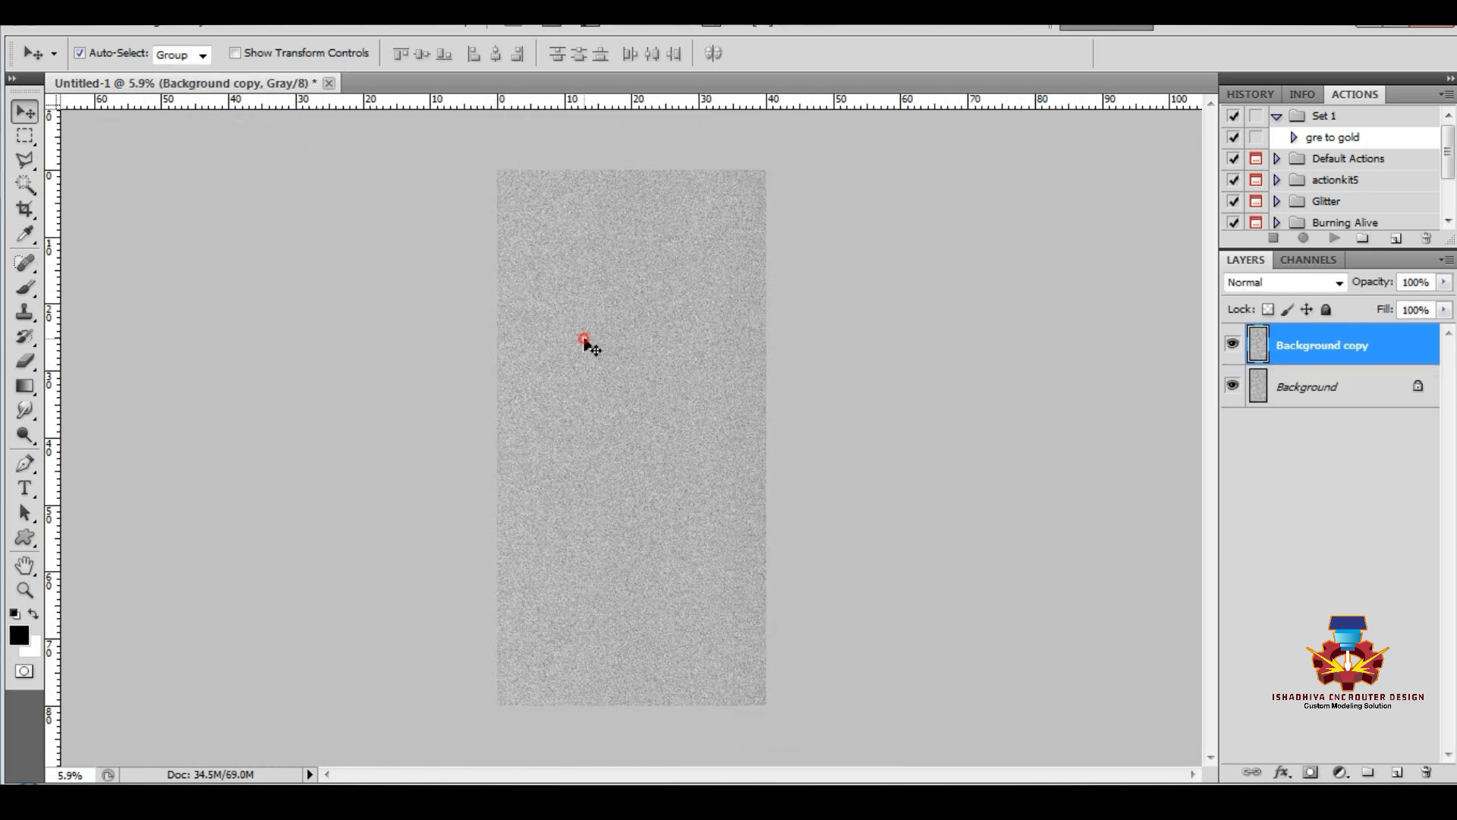
{"action": "left_click", "coordinate": [155, 26]}
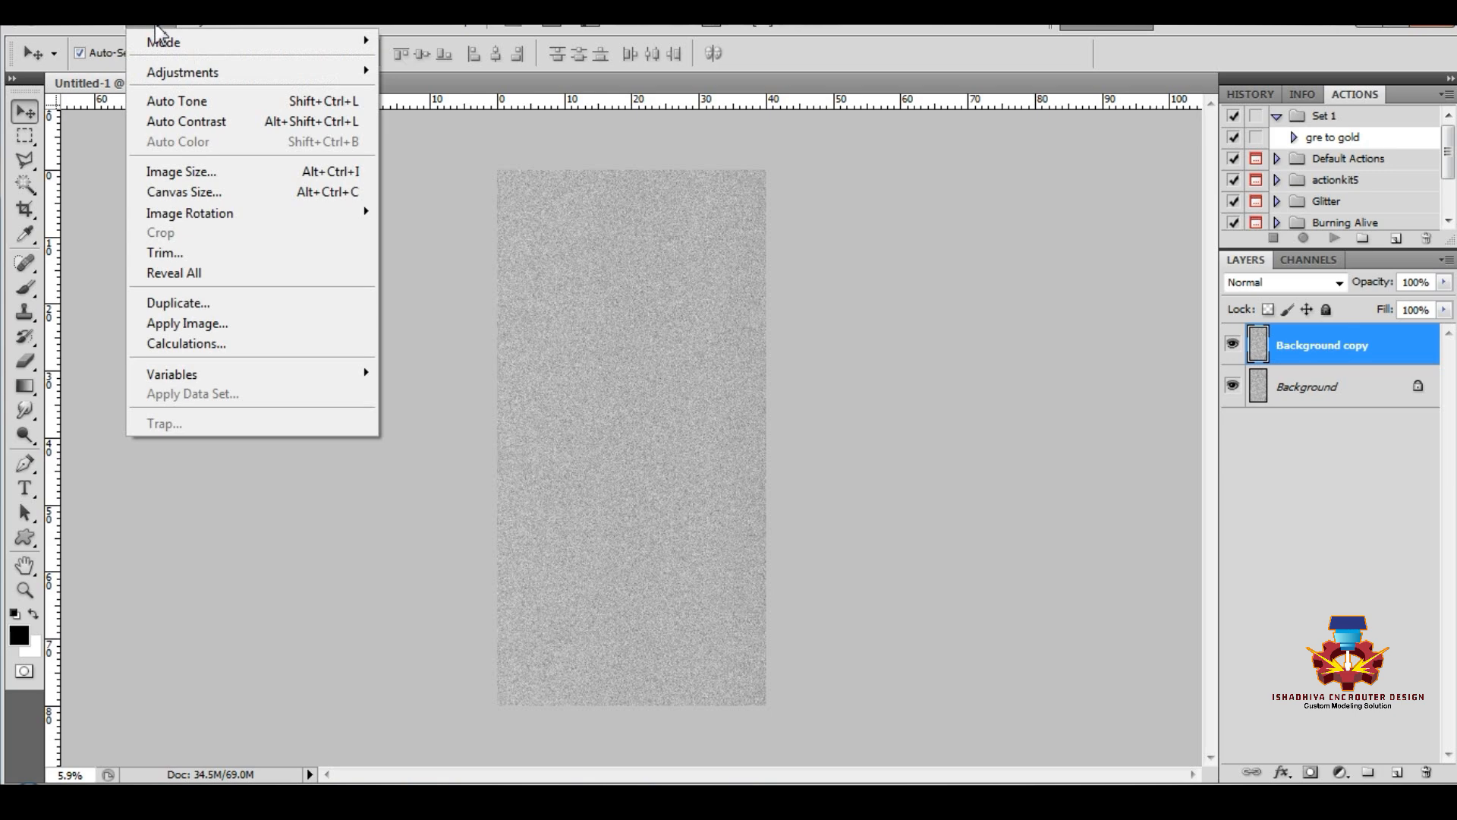
{"action": "mouse_move", "coordinate": [259, 25]}
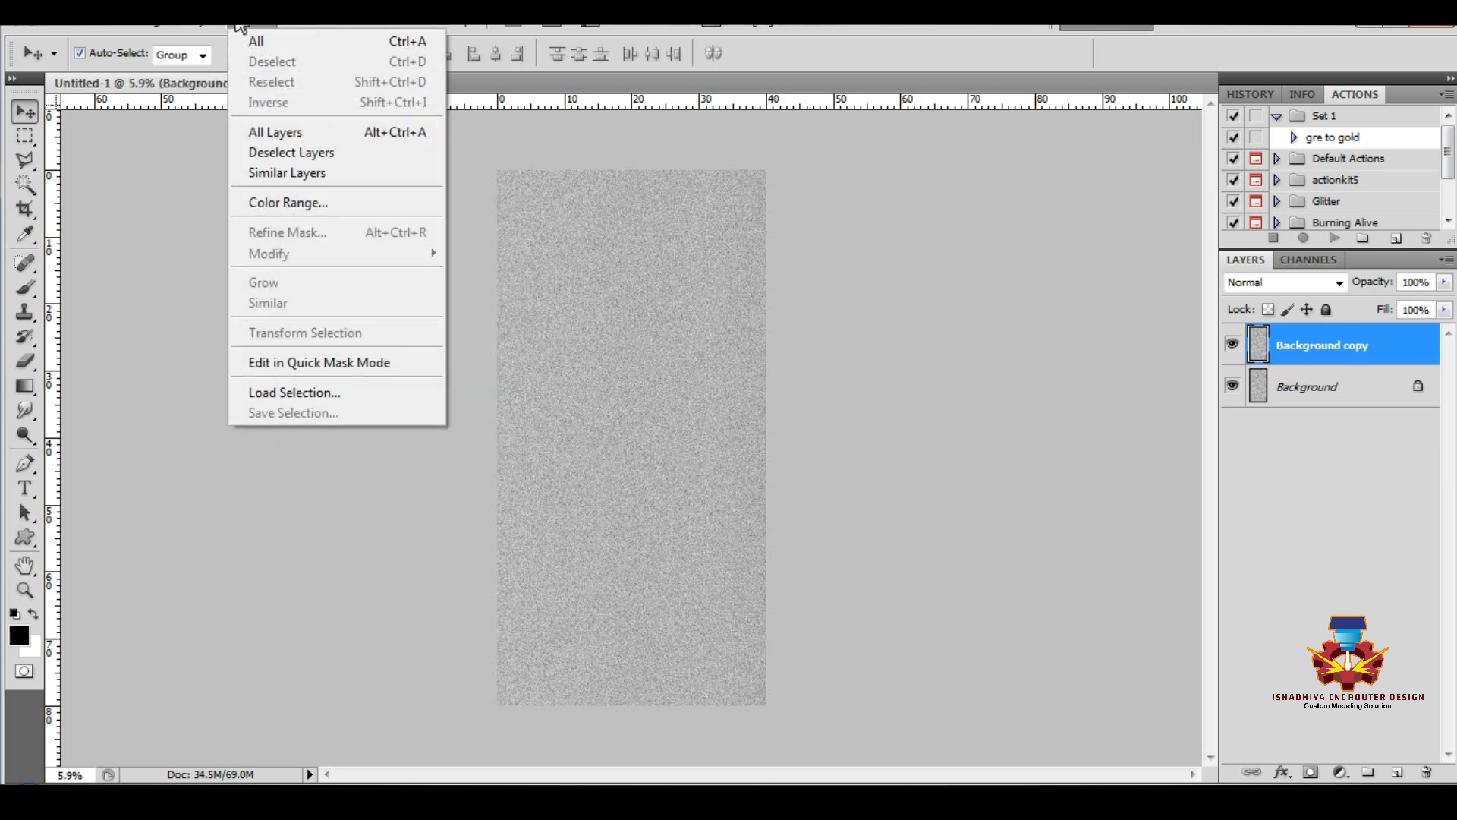
{"action": "mouse_move", "coordinate": [206, 25]}
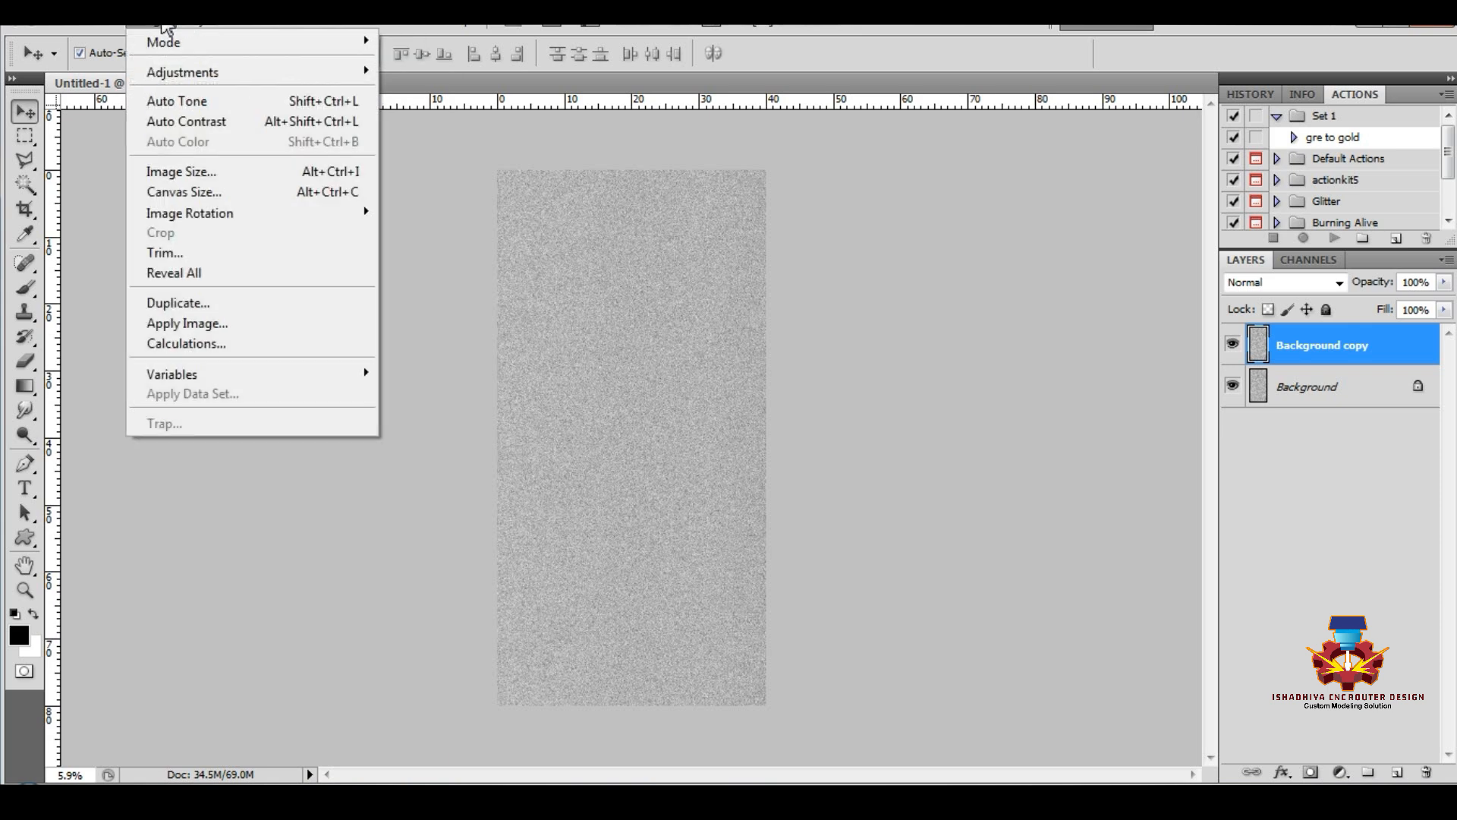
{"action": "mouse_move", "coordinate": [122, 29]}
{"action": "left_click", "coordinate": [195, 414]}
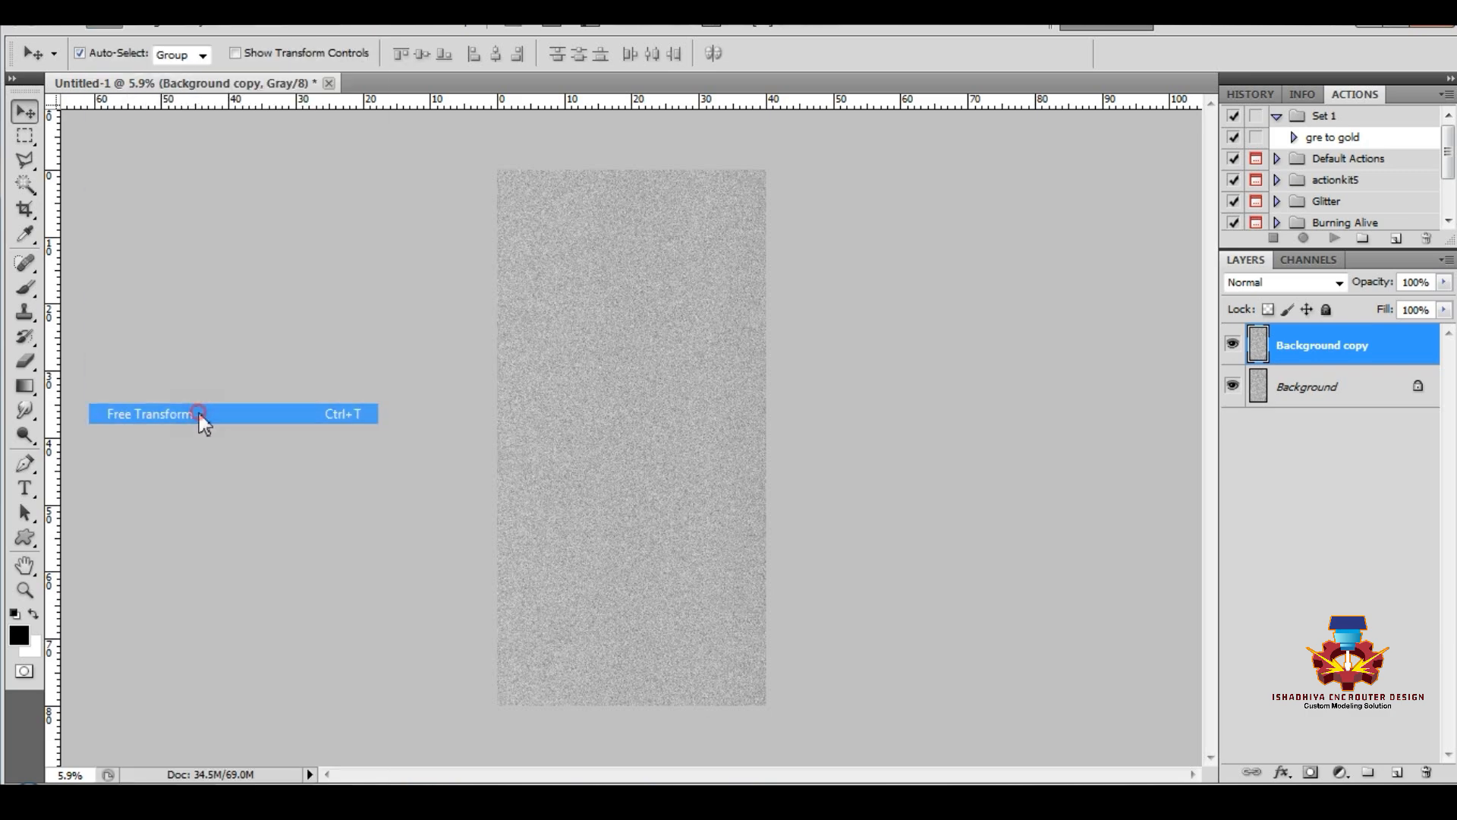
{"action": "scroll", "coordinate": [511, 325], "scroll_direction": "down", "scroll_amount": 1, "text": "alt"}
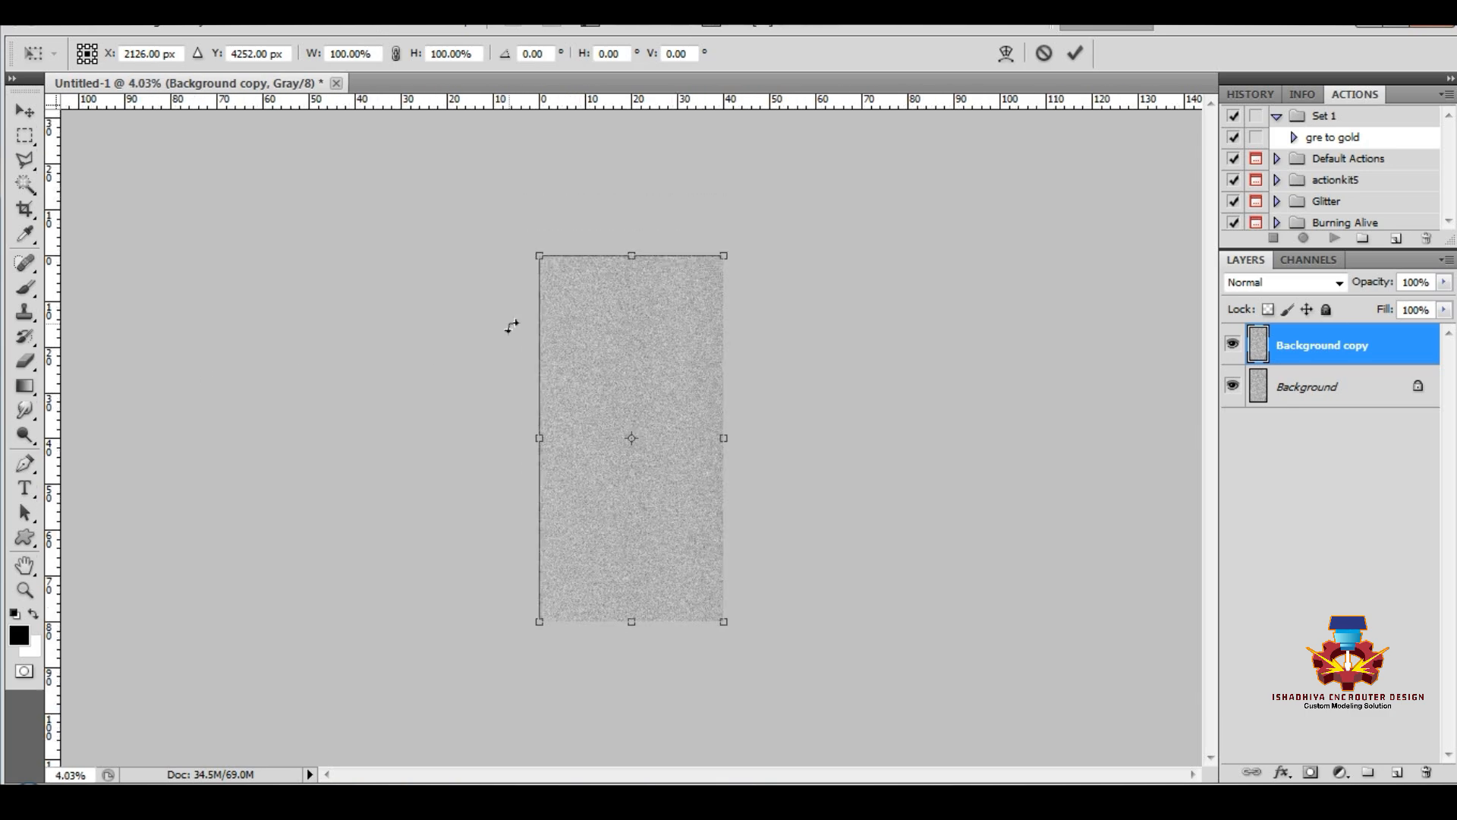
{"action": "left_click_drag", "start_coordinate": [725, 624], "coordinate": [835, 718]}
{"action": "left_click_drag", "start_coordinate": [540, 255], "coordinate": [340, 80]}
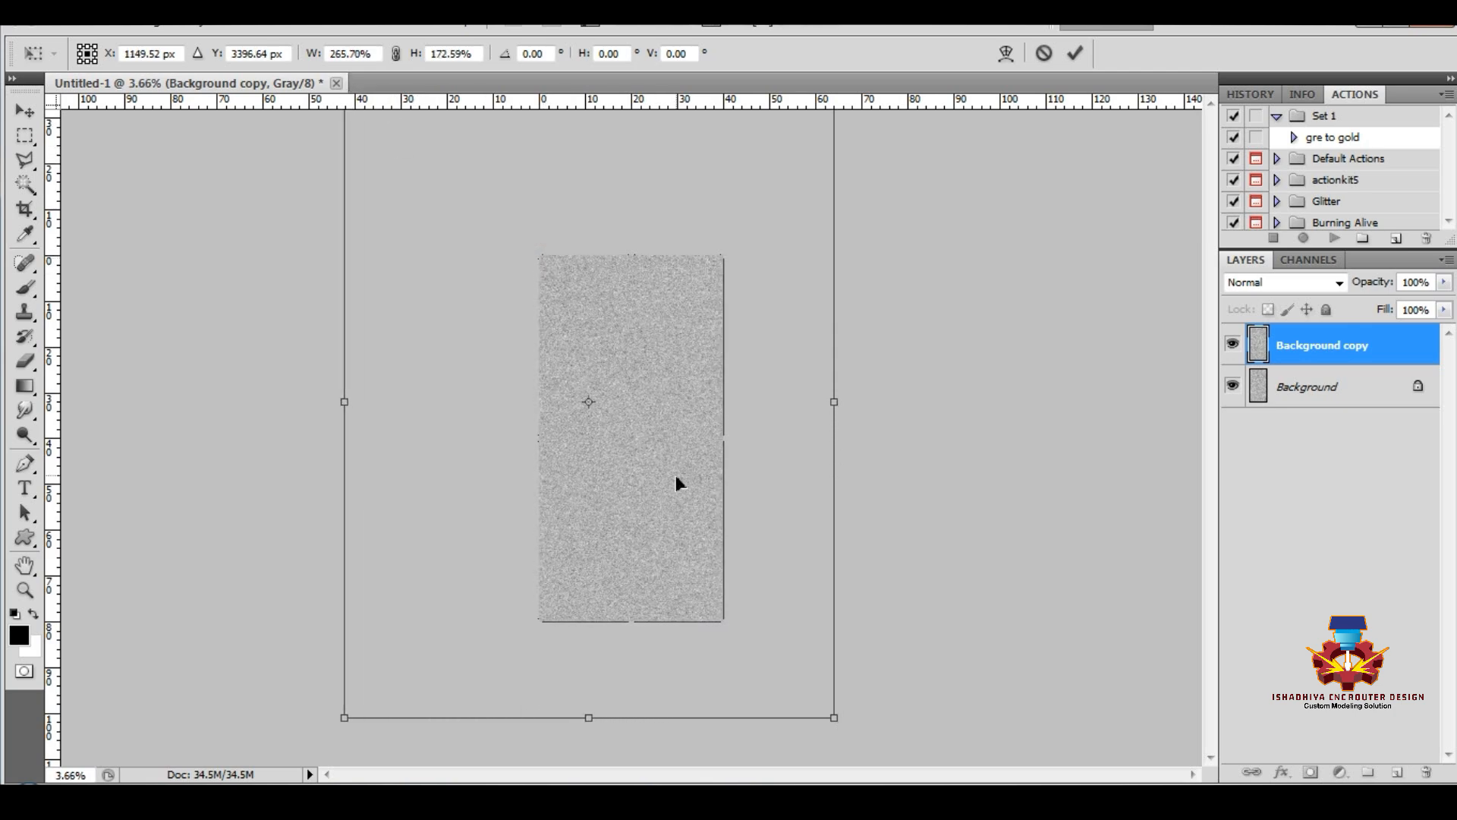
Enlarge the Background copy further to about 394% width and 221% height, and reposition it over the canvas.
{"action": "scroll", "coordinate": [668, 470], "scroll_direction": "down", "scroll_amount": 1, "text": "alt"}
{"action": "left_click_drag", "start_coordinate": [820, 695], "coordinate": [928, 766]}
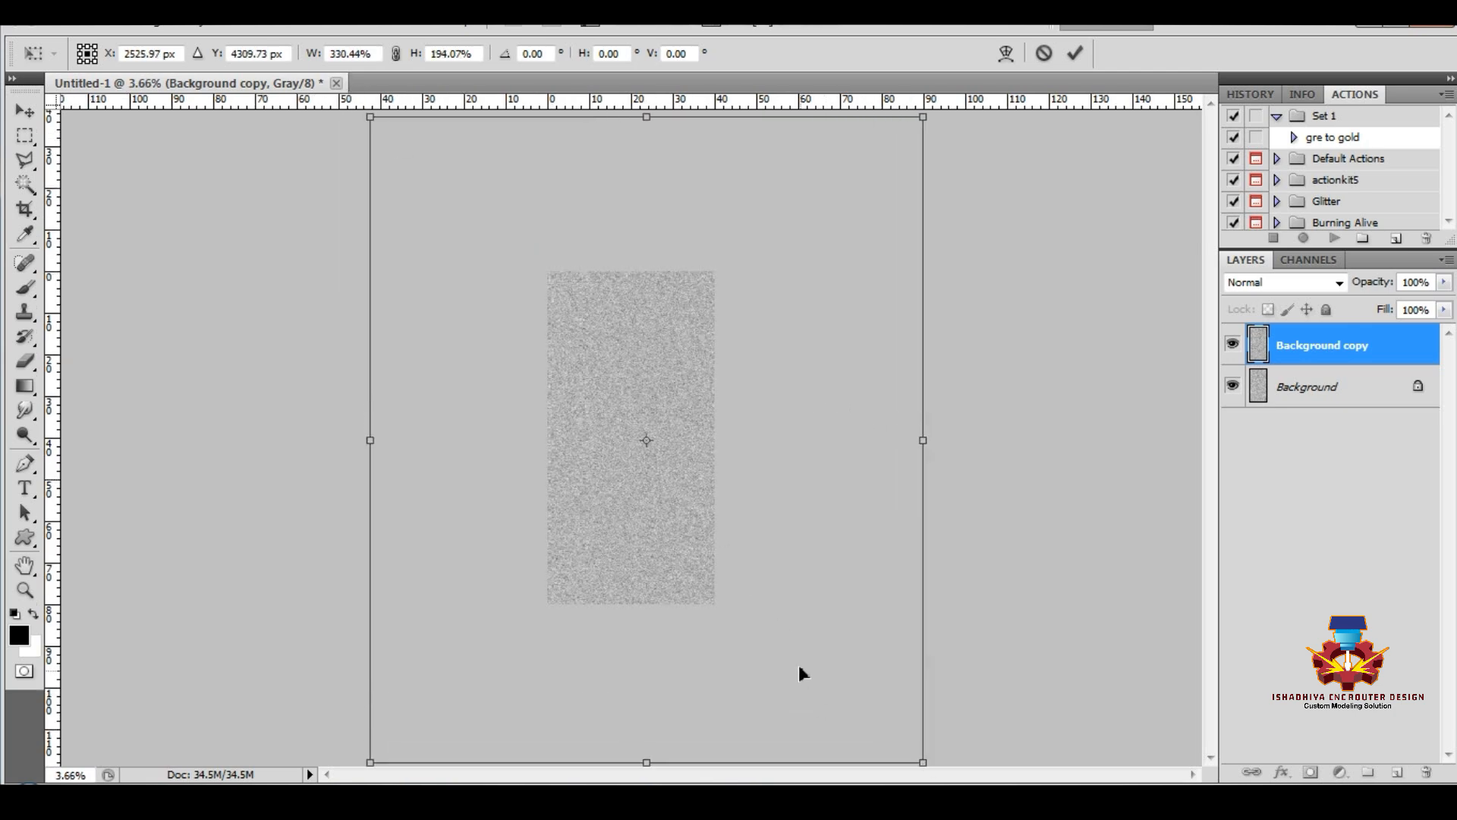
{"action": "left_click_drag", "start_coordinate": [798, 665], "coordinate": [883, 705]}
{"action": "scroll", "coordinate": [774, 647], "scroll_direction": "down", "scroll_amount": 2, "text": "alt"}
{"action": "left_click_drag", "start_coordinate": [752, 639], "coordinate": [732, 612]}
{"action": "scroll", "coordinate": [637, 429], "scroll_direction": "up", "scroll_amount": 2, "text": "alt"}
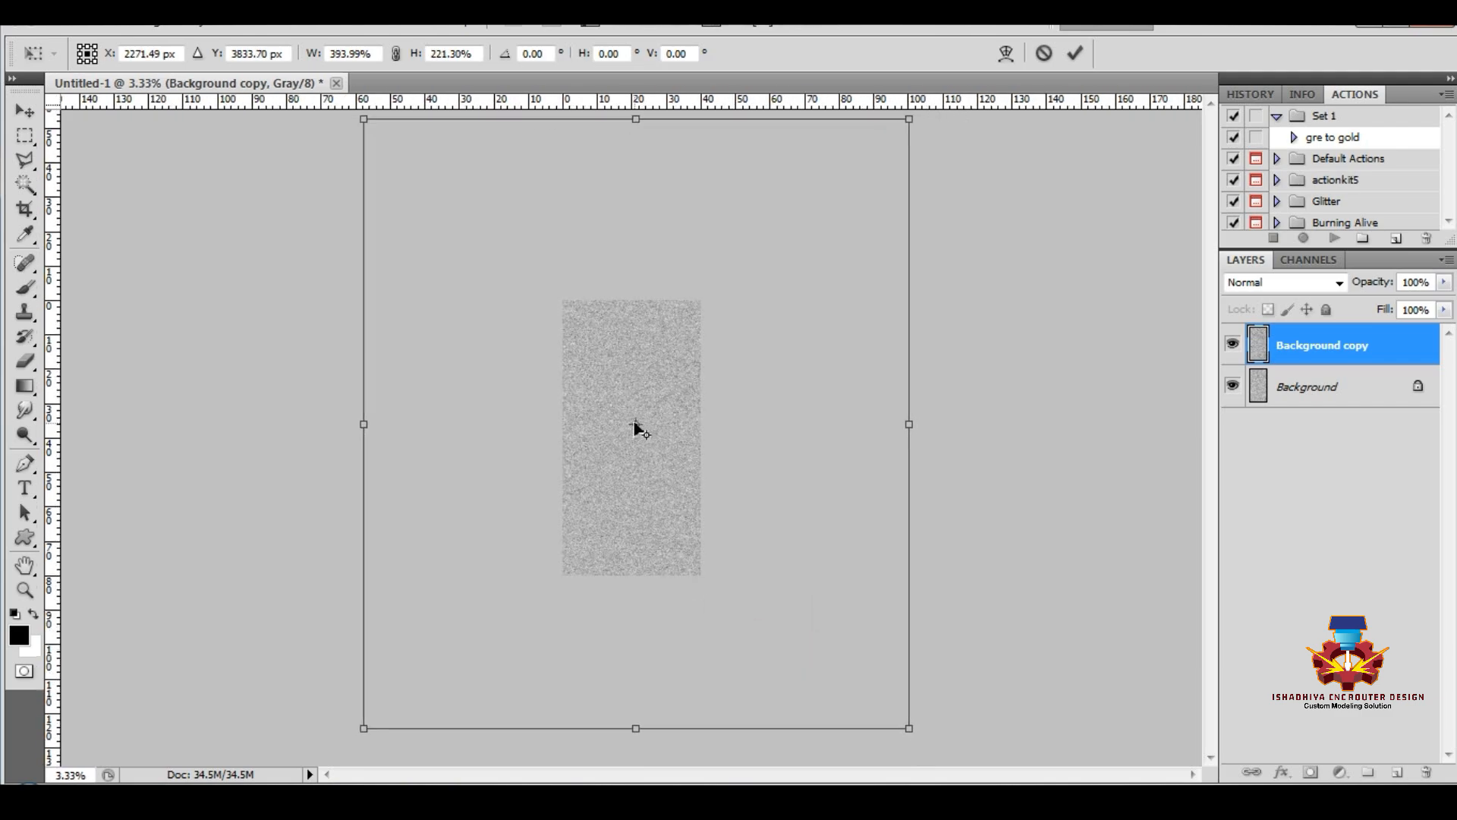
Stretch the Background copy to about 256% height, recentre it over the canvas and apply the transform.
{"action": "scroll", "coordinate": [637, 425], "scroll_direction": "up", "scroll_amount": 5, "text": "alt"}
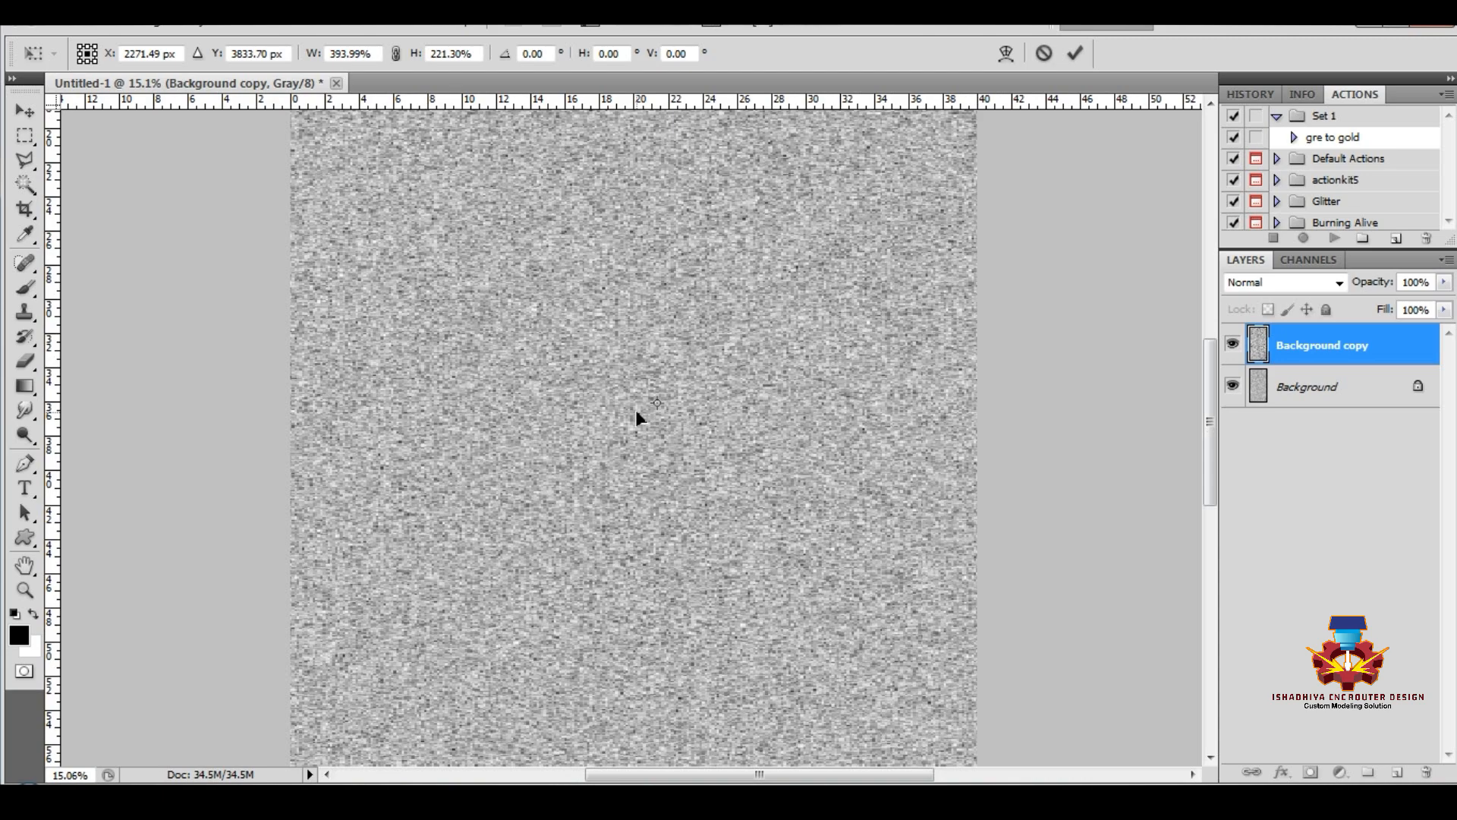
{"action": "scroll", "coordinate": [636, 412], "scroll_direction": "down", "scroll_amount": 6, "text": "alt"}
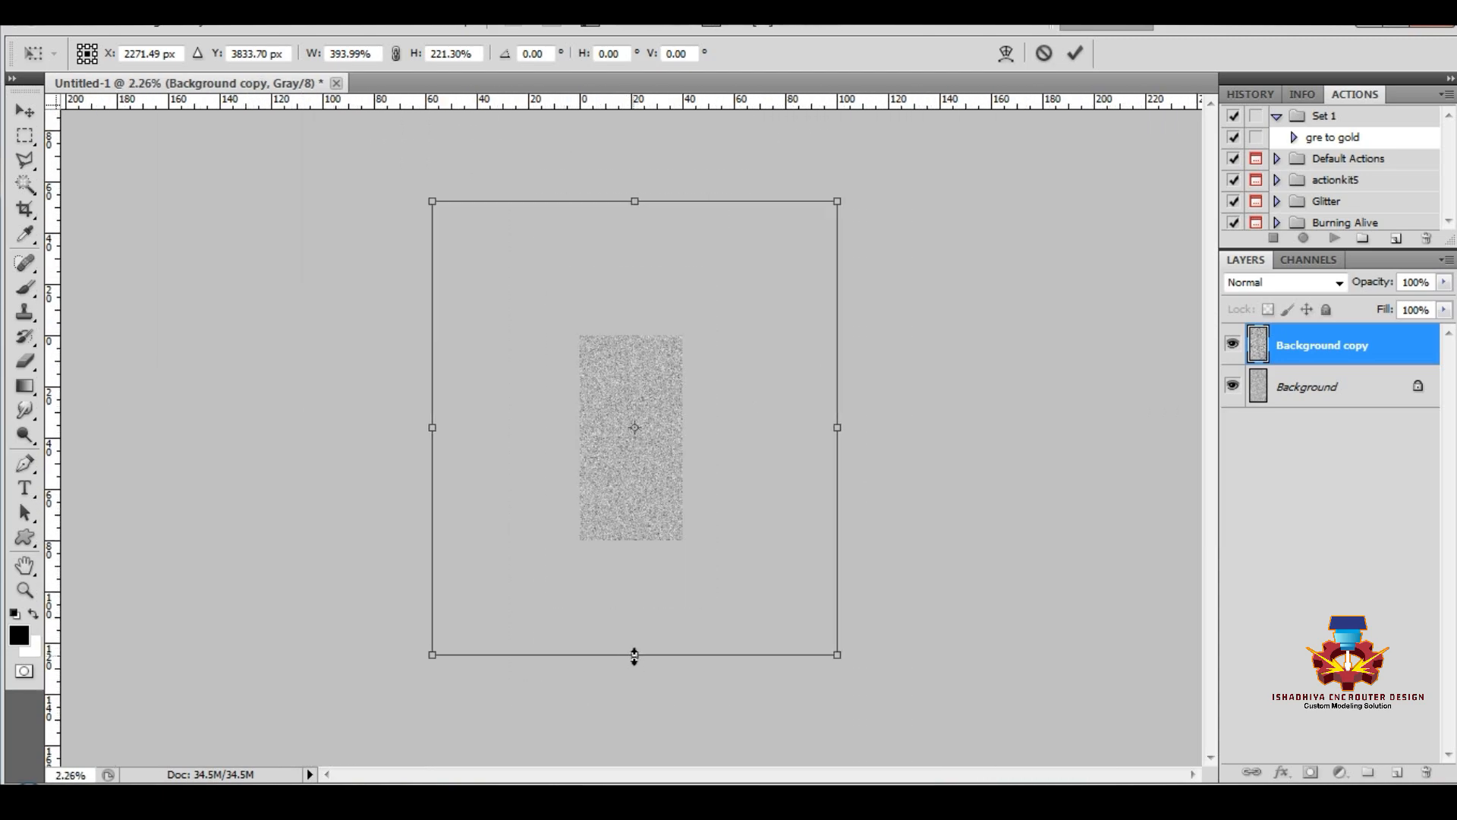
{"action": "left_click_drag", "start_coordinate": [635, 655], "coordinate": [634, 725]}
{"action": "left_click_drag", "start_coordinate": [635, 576], "coordinate": [632, 550]}
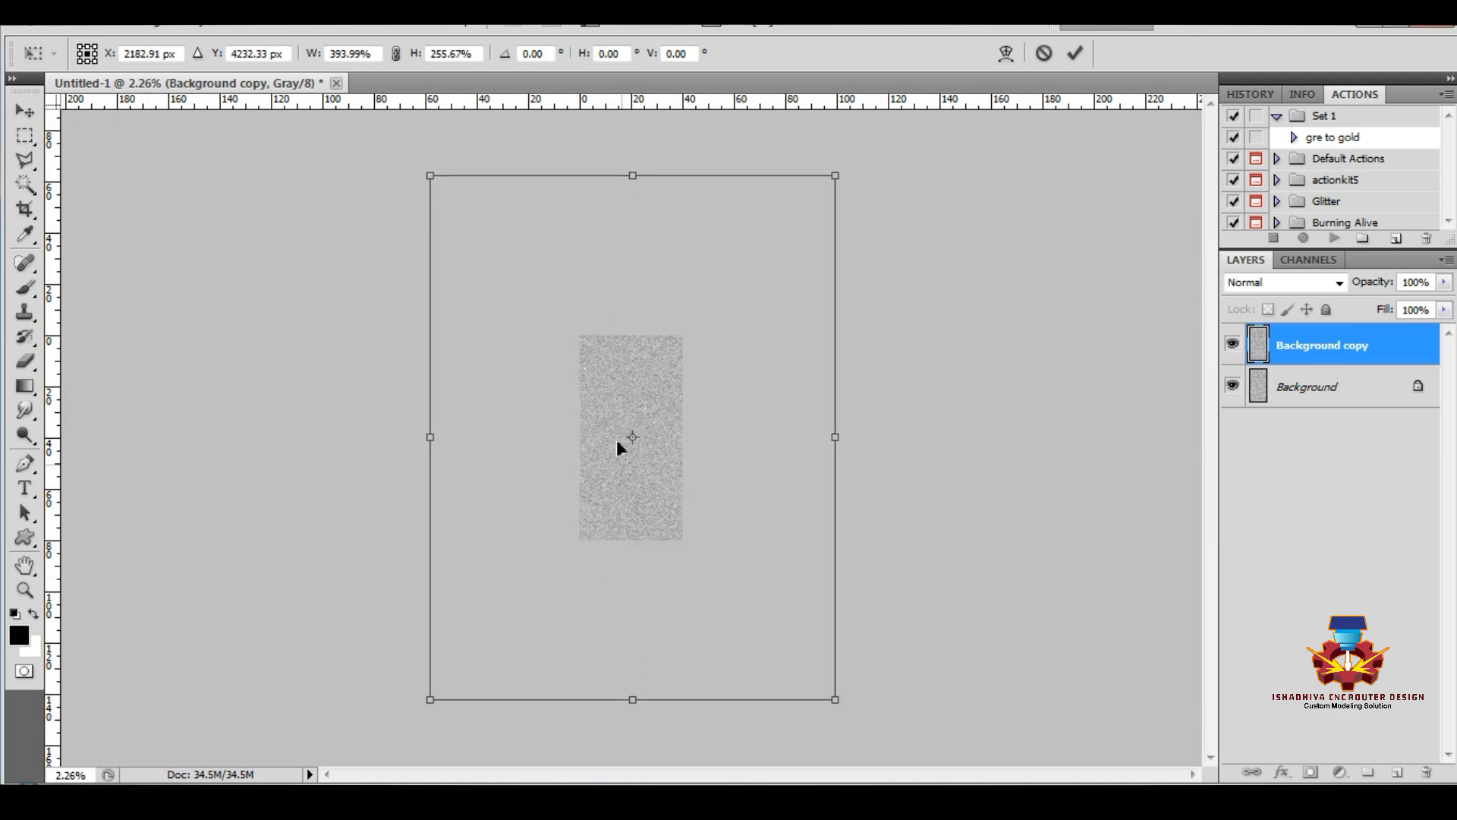
{"action": "scroll", "coordinate": [630, 414], "scroll_direction": "up", "scroll_amount": 6, "text": "alt"}
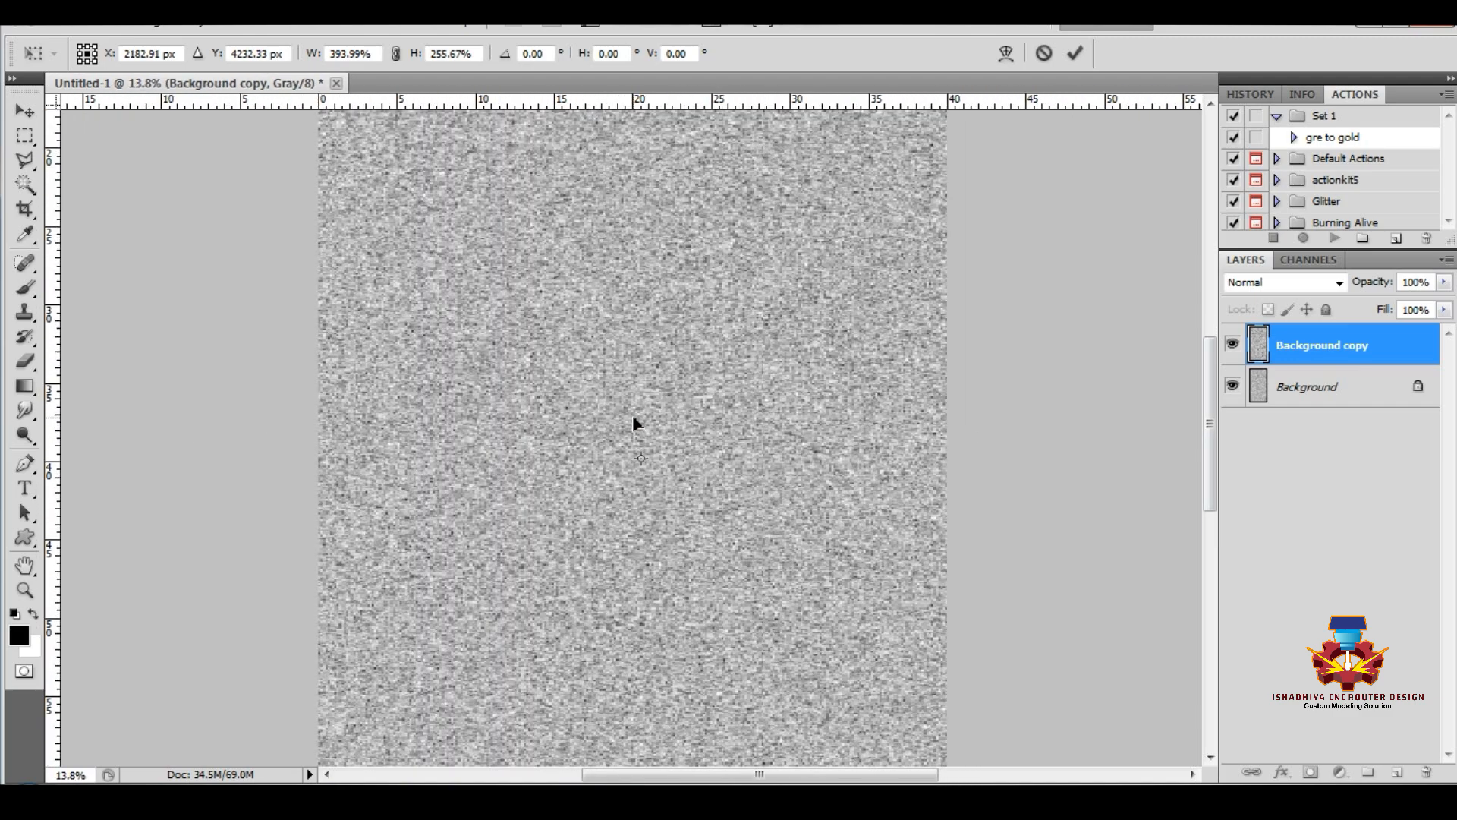
{"action": "scroll", "coordinate": [635, 422], "scroll_direction": "down", "scroll_amount": 3, "text": "alt"}
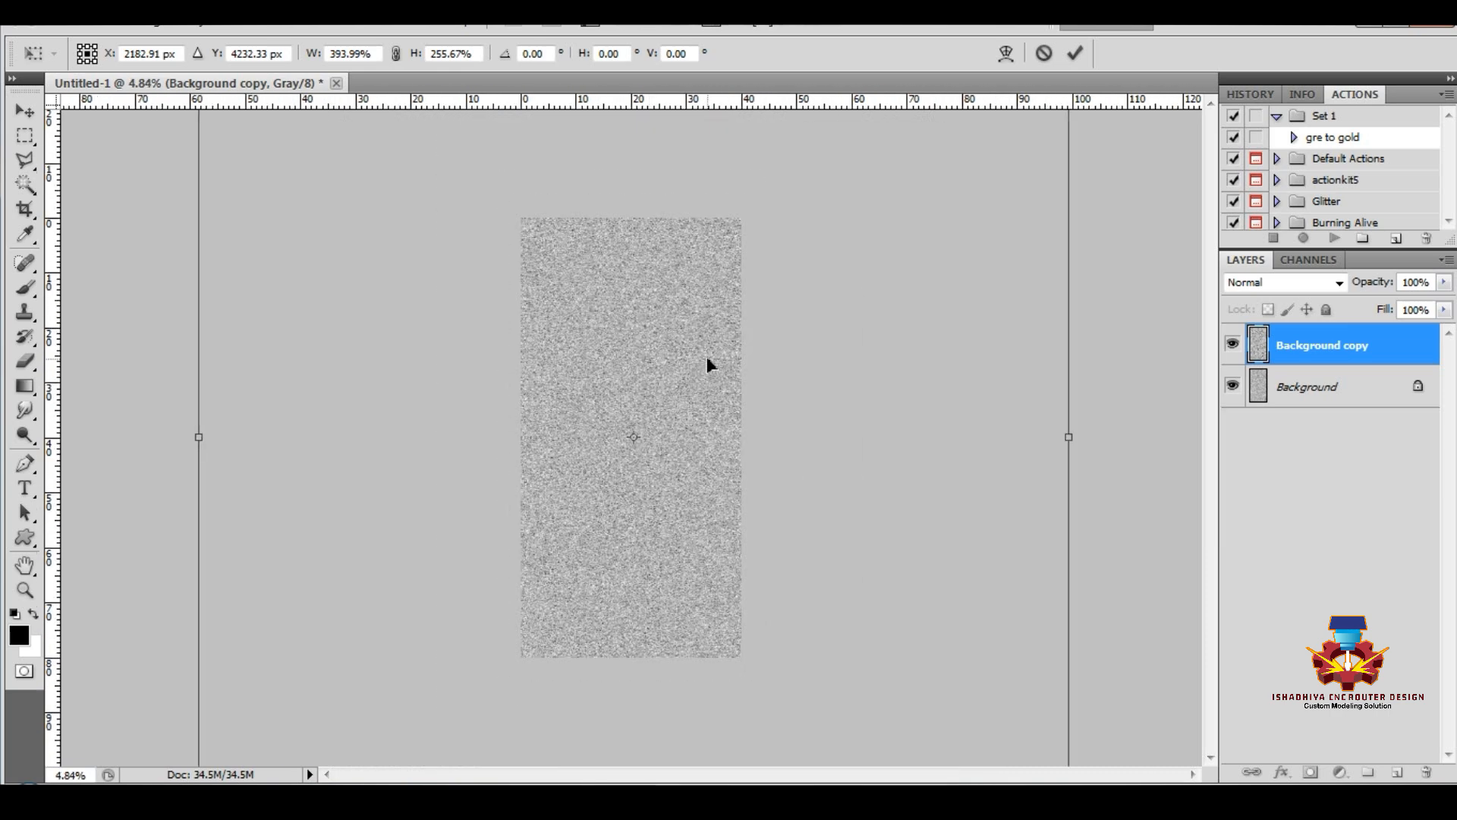
{"action": "key", "text": "Return"}
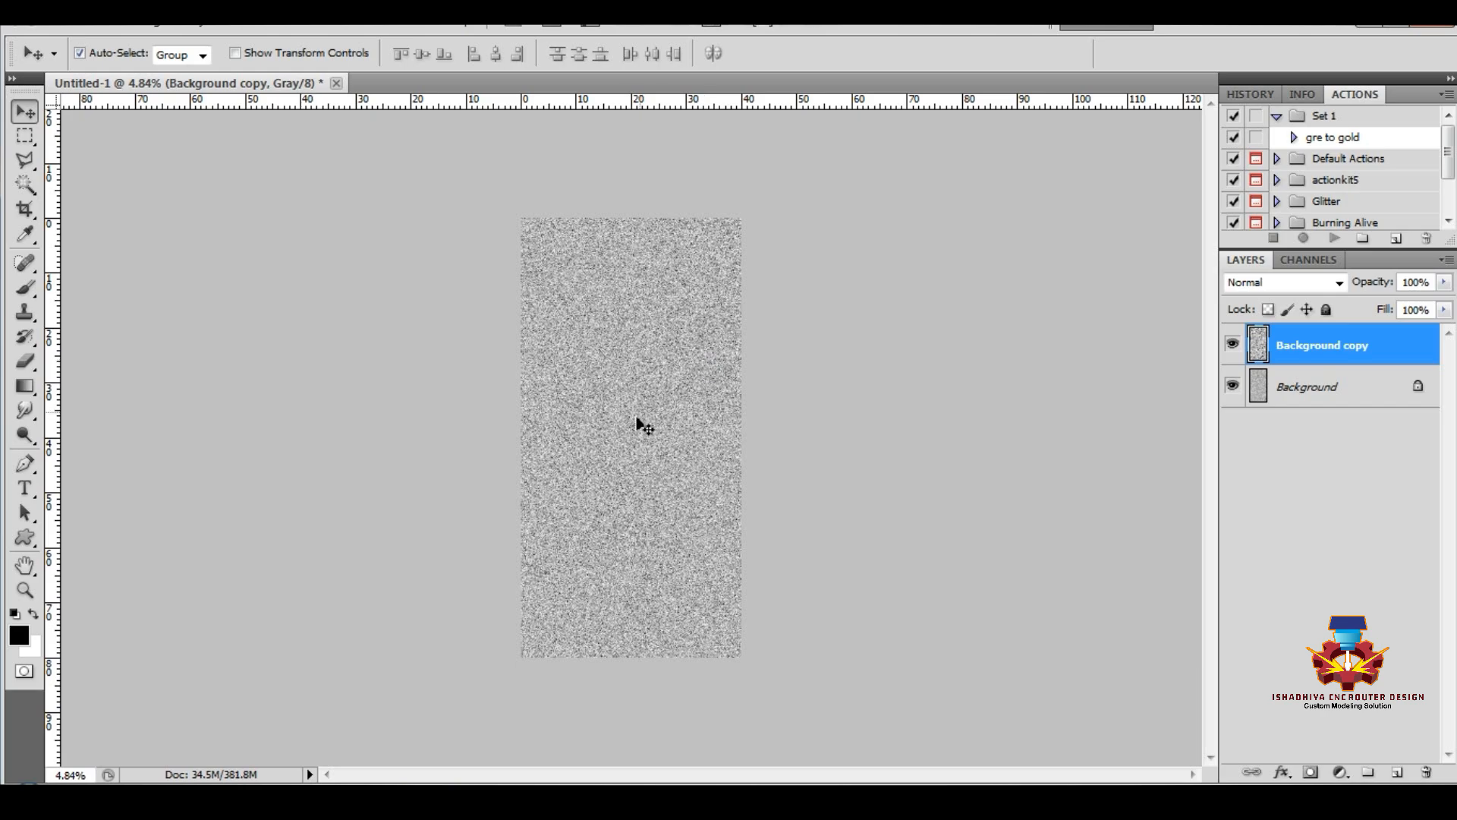
Save the enlarged noise texture to the Desktop as a JPEG named 40x80 with maximum quality 12.
{"action": "scroll", "coordinate": [632, 422], "scroll_direction": "up", "scroll_amount": 2, "text": "alt"}
{"action": "scroll", "coordinate": [631, 422], "scroll_direction": "up", "scroll_amount": 5, "text": "alt"}
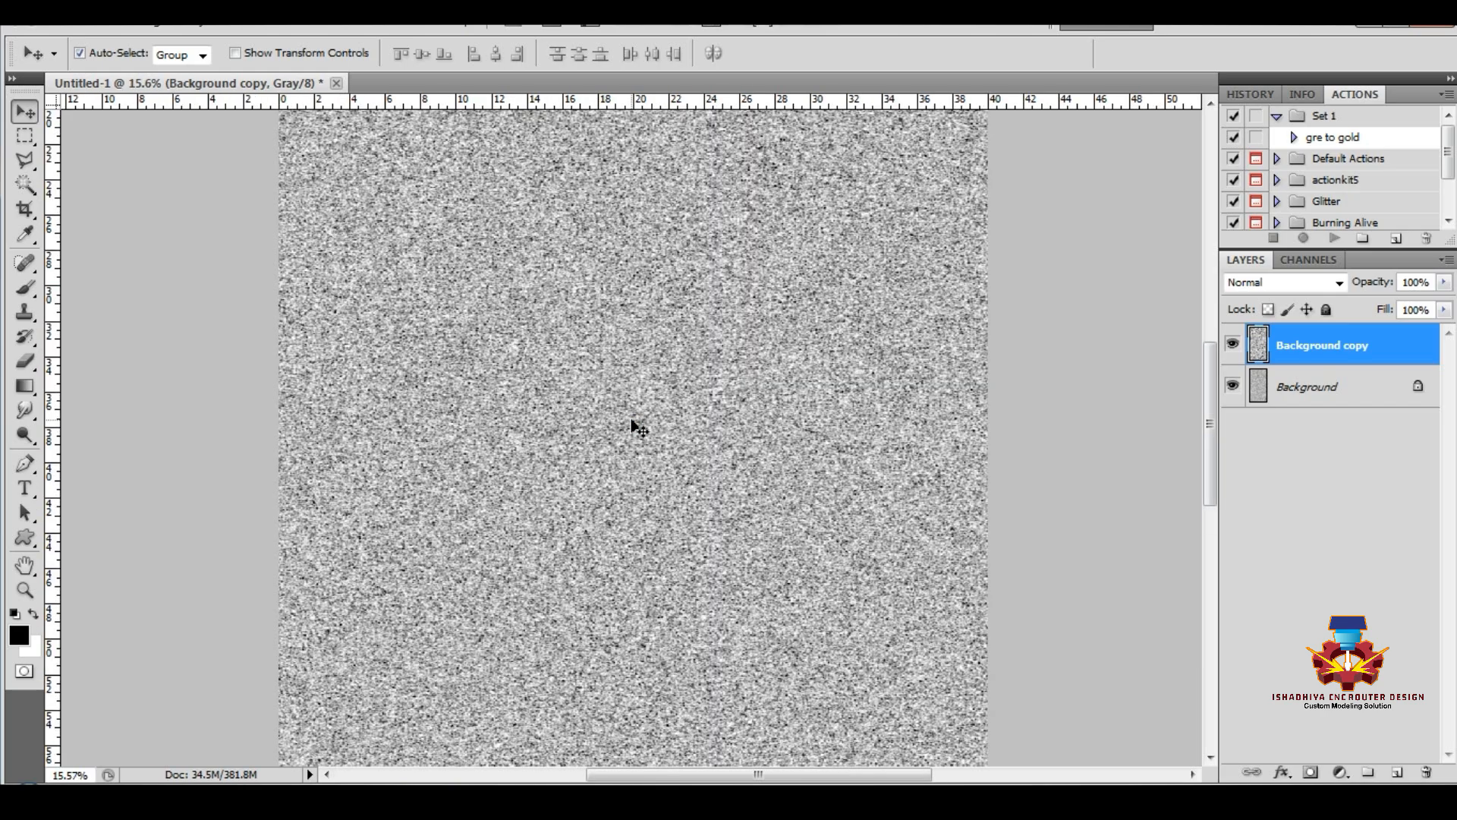
{"action": "scroll", "coordinate": [632, 422], "scroll_direction": "down", "scroll_amount": 4, "text": "alt"}
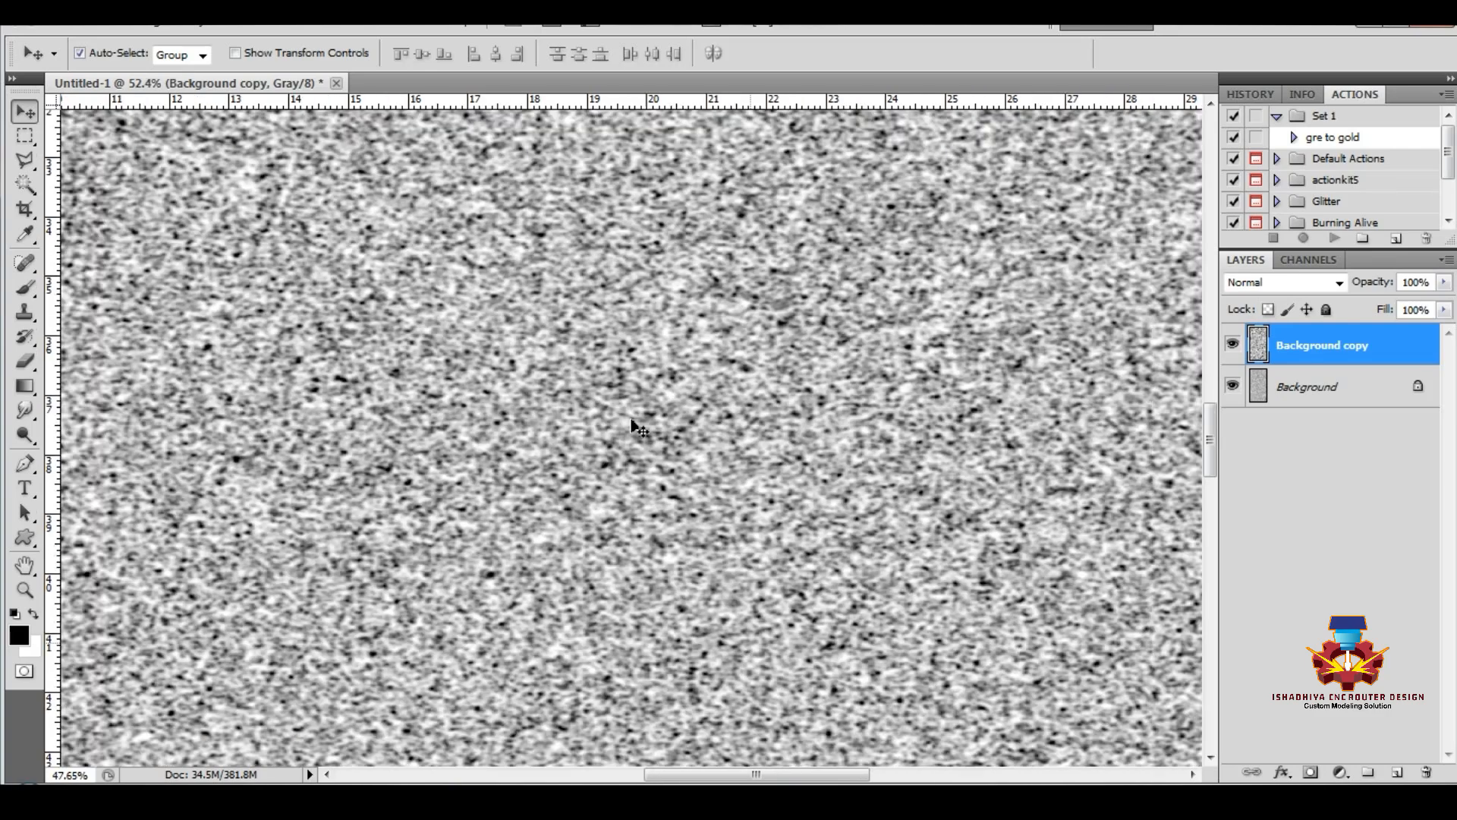
{"action": "scroll", "coordinate": [631, 422], "scroll_direction": "down", "scroll_amount": 1, "text": "alt"}
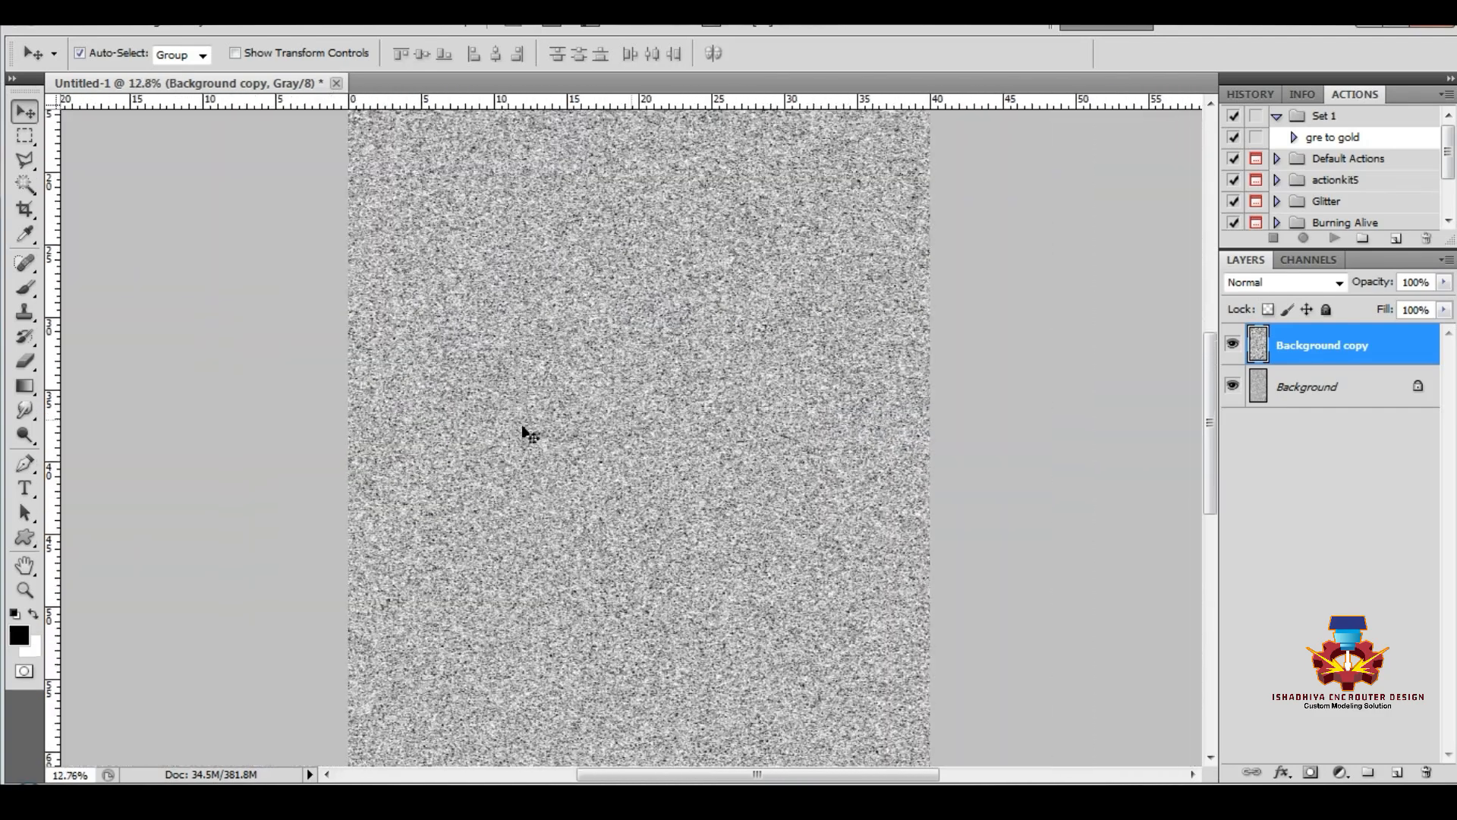
{"action": "left_click", "coordinate": [76, 25]}
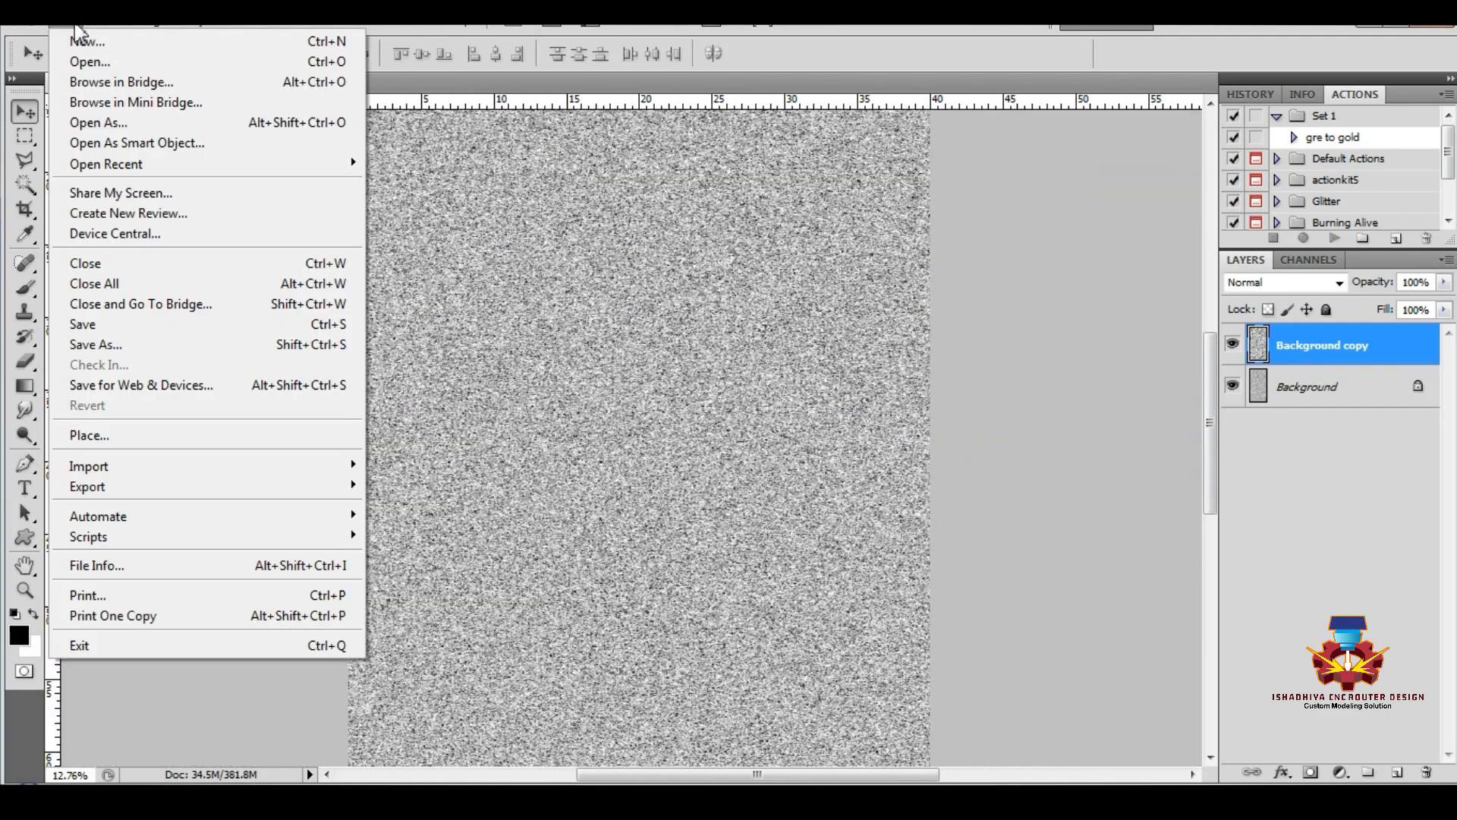
{"action": "left_click", "coordinate": [103, 337]}
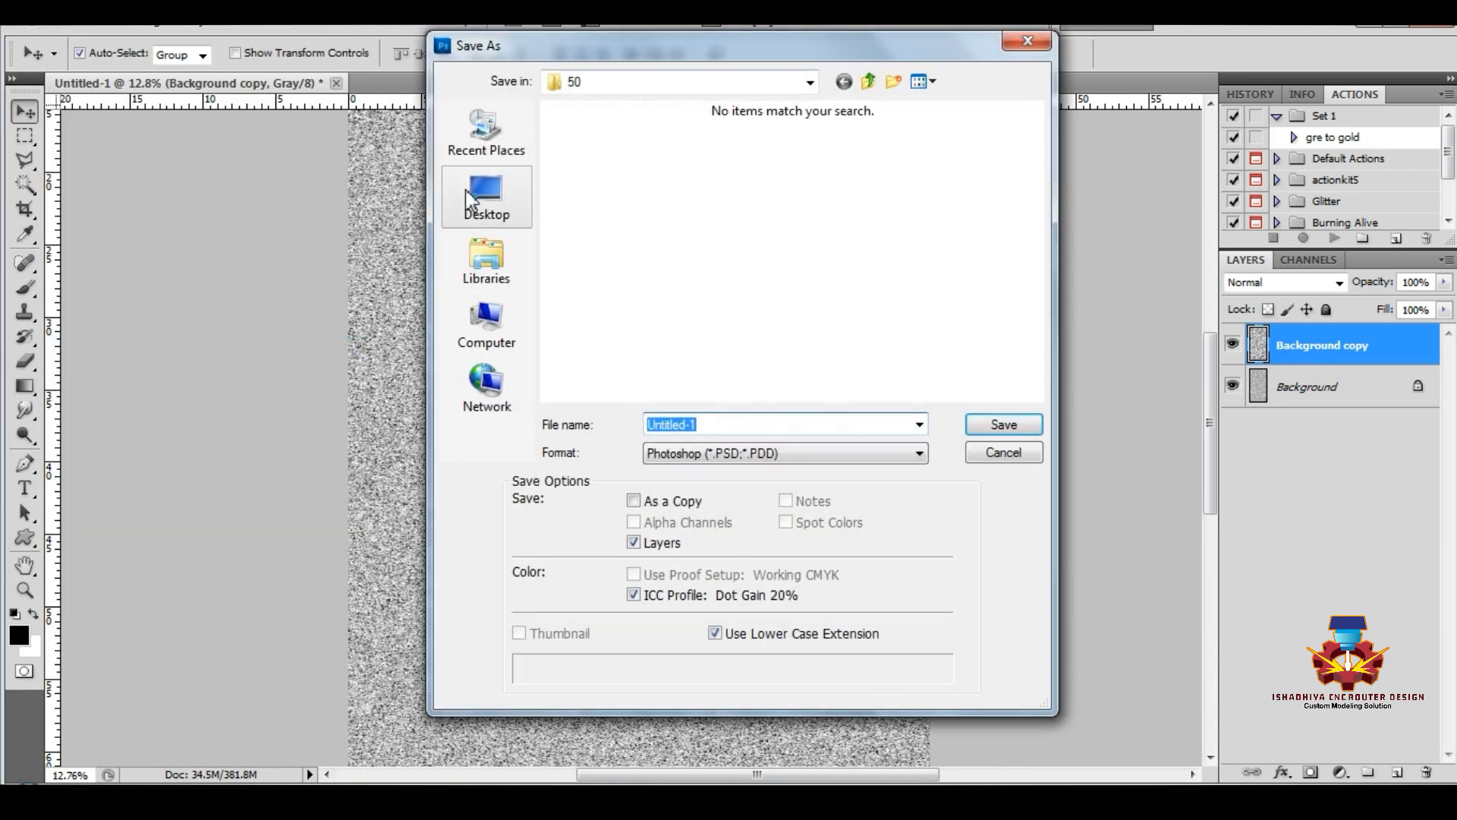
{"action": "left_click", "coordinate": [487, 197]}
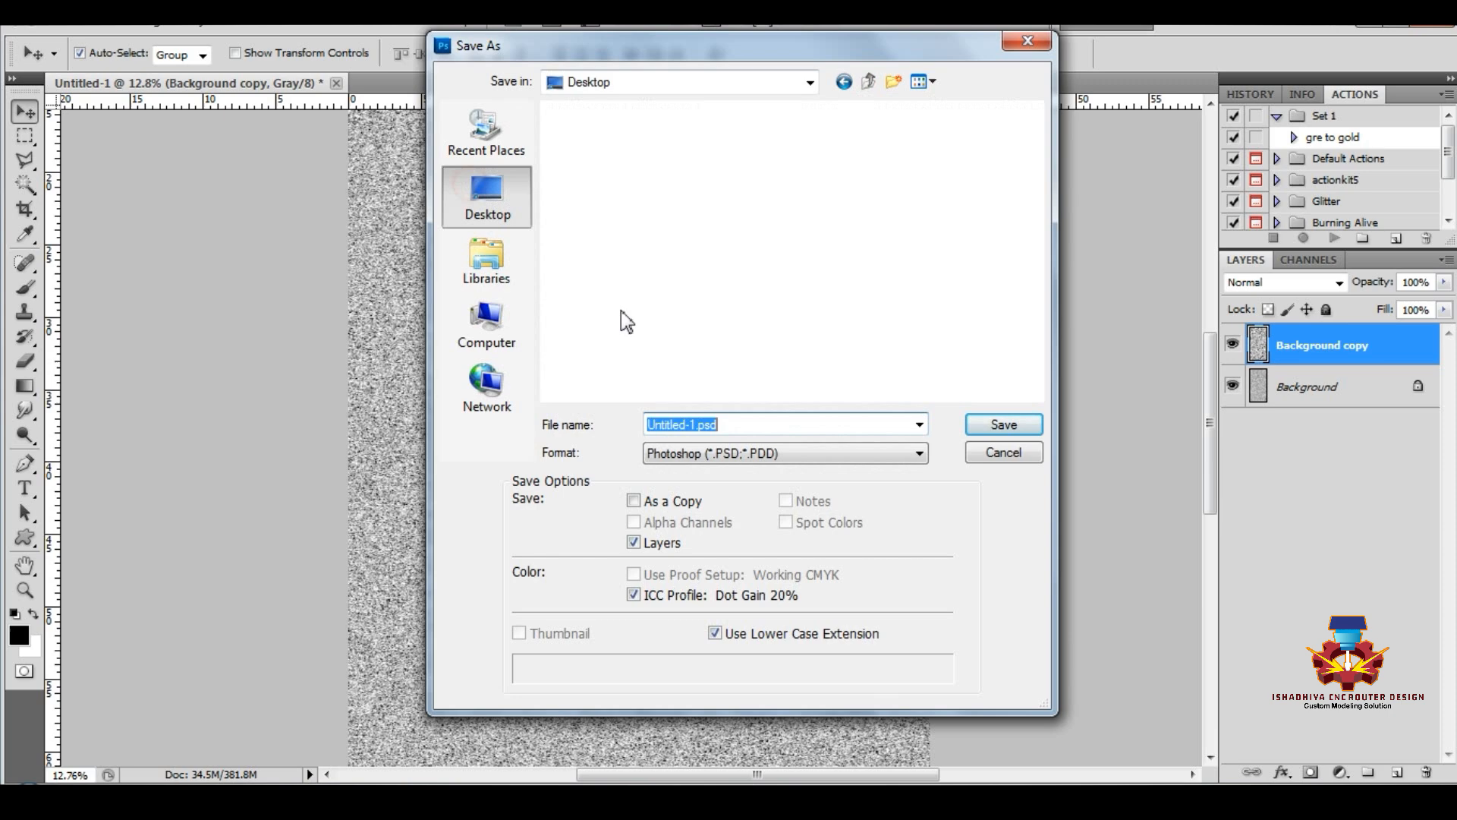
{"action": "left_click", "coordinate": [742, 453]}
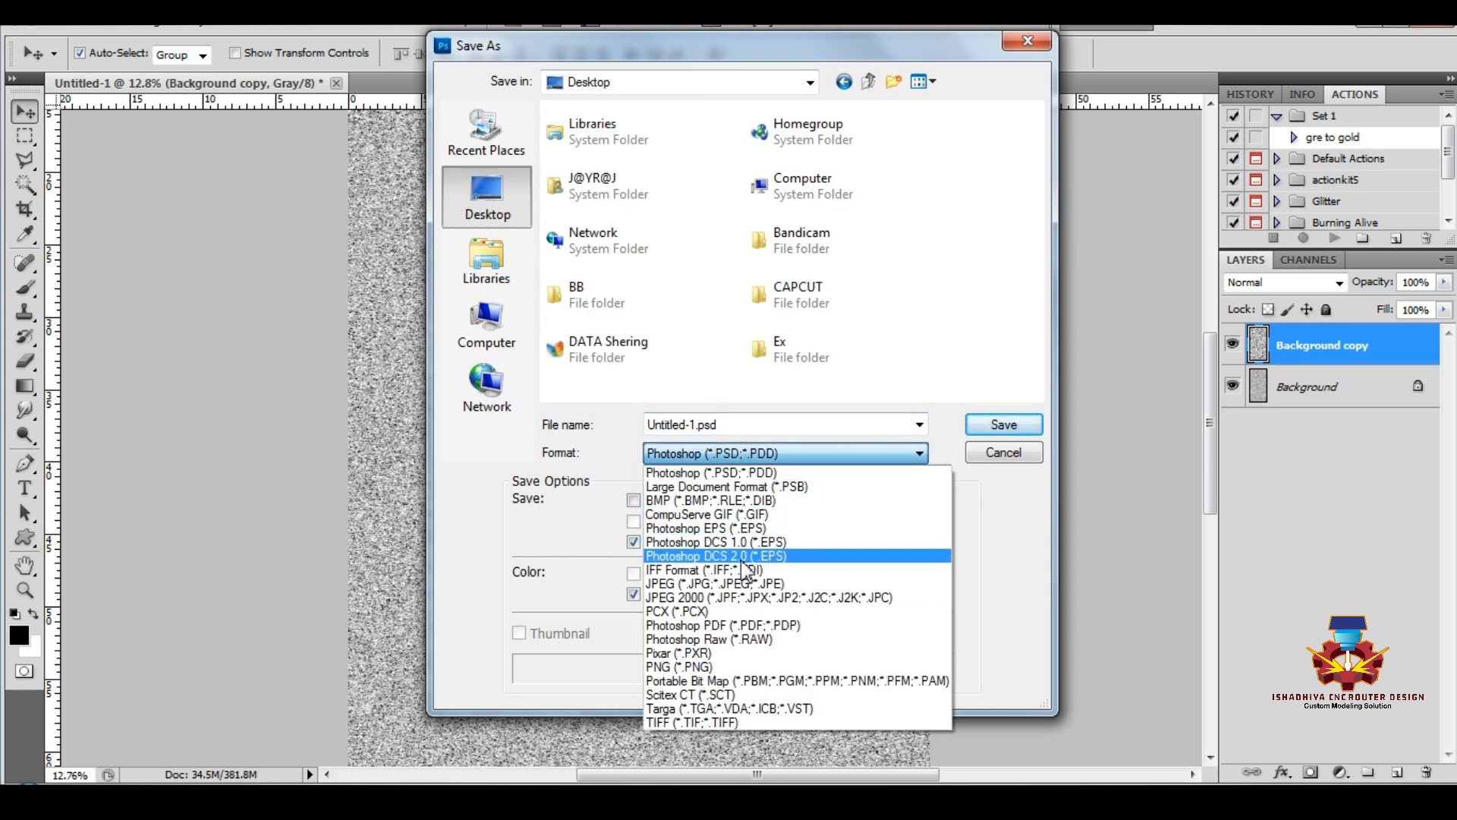
{"action": "left_click", "coordinate": [741, 583]}
{"action": "left_click", "coordinate": [727, 425]}
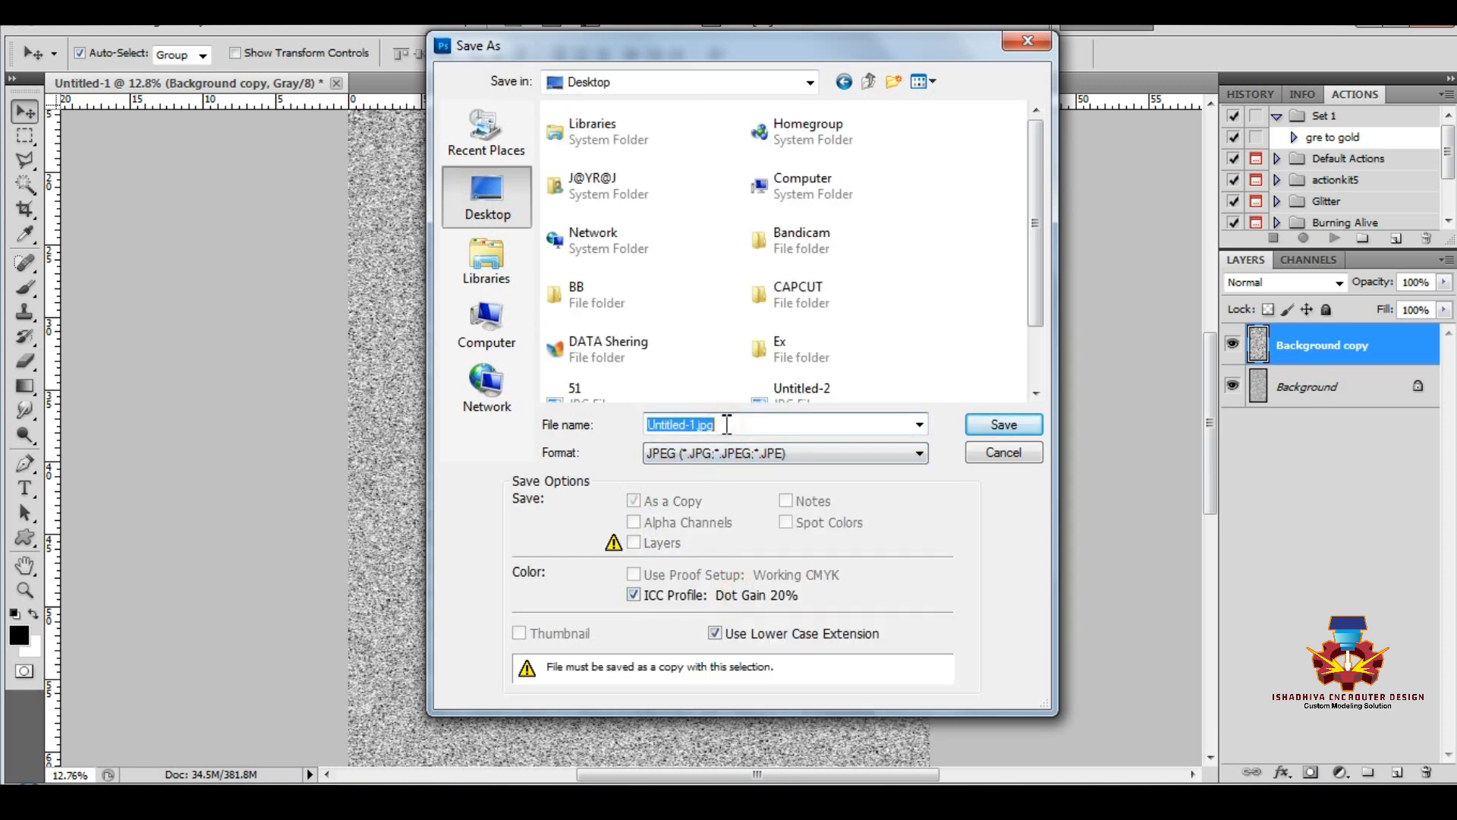
{"action": "type", "text": "40x80"}
{"action": "key", "text": "Return"}
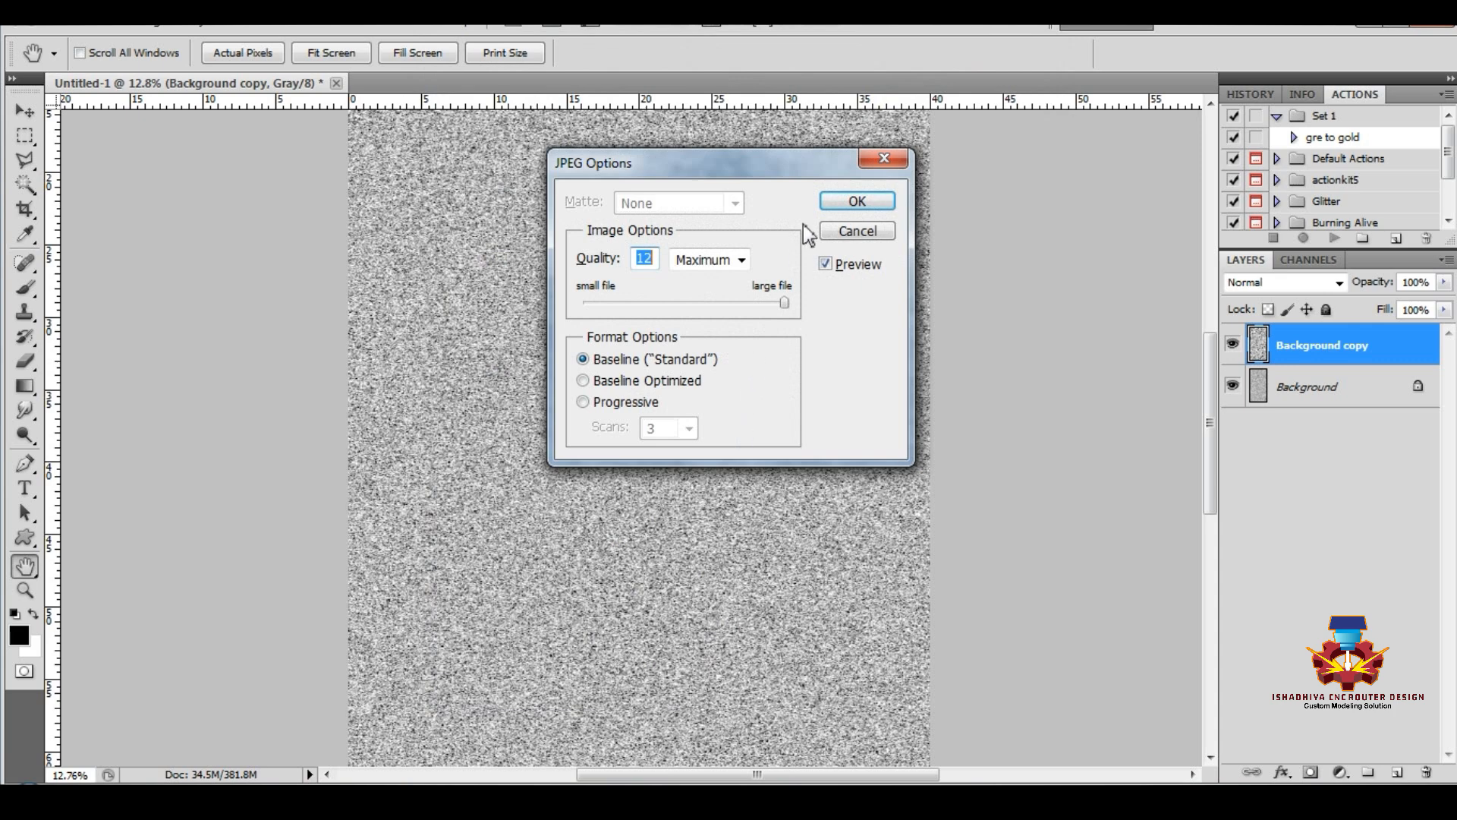
{"action": "left_click", "coordinate": [839, 206]}
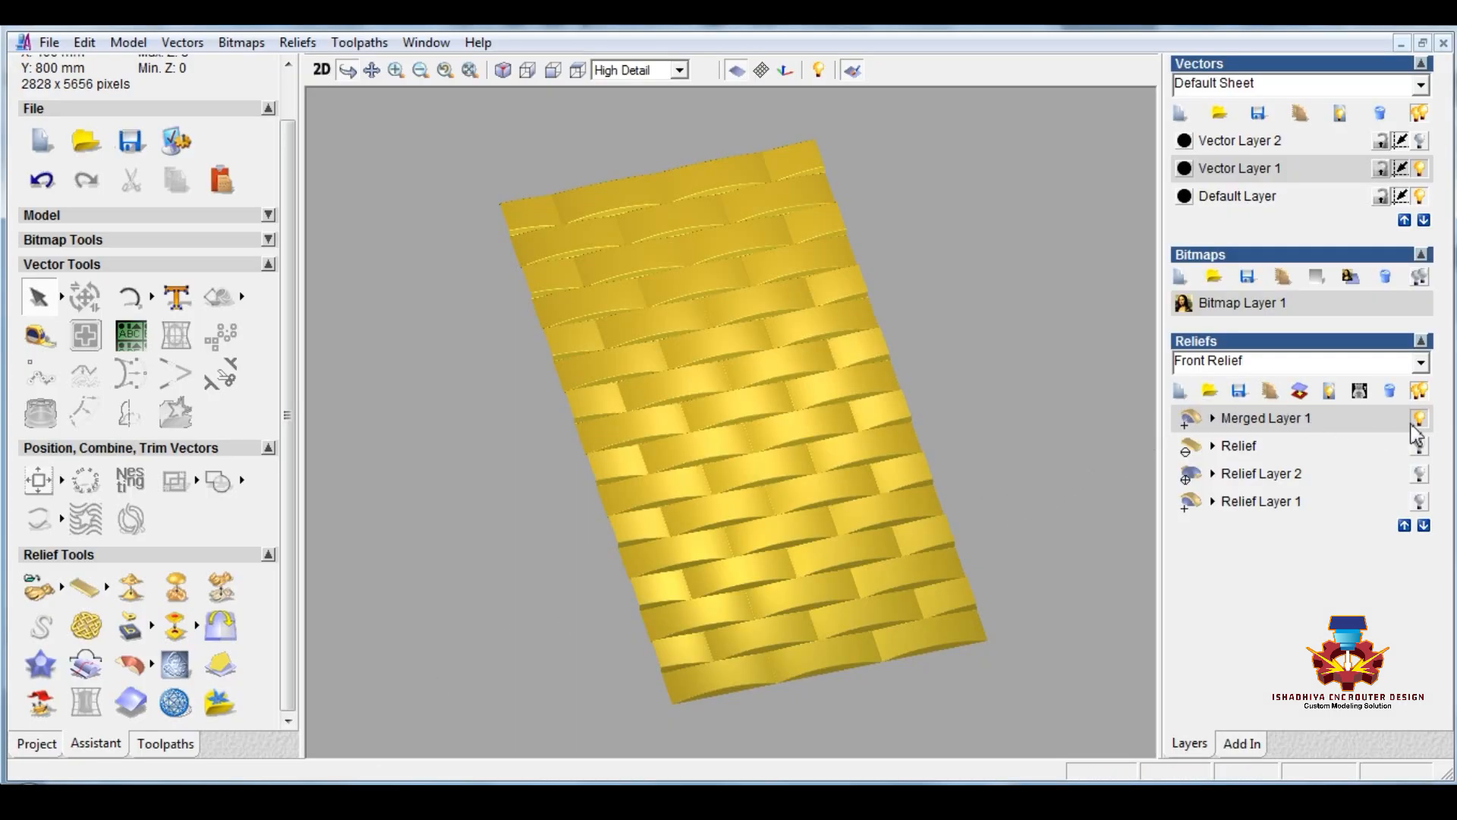
Switch to the ArtCAM basket-weave model, add a new relief layer and hide Merged Layer 1.
{"action": "left_click", "coordinate": [1179, 390]}
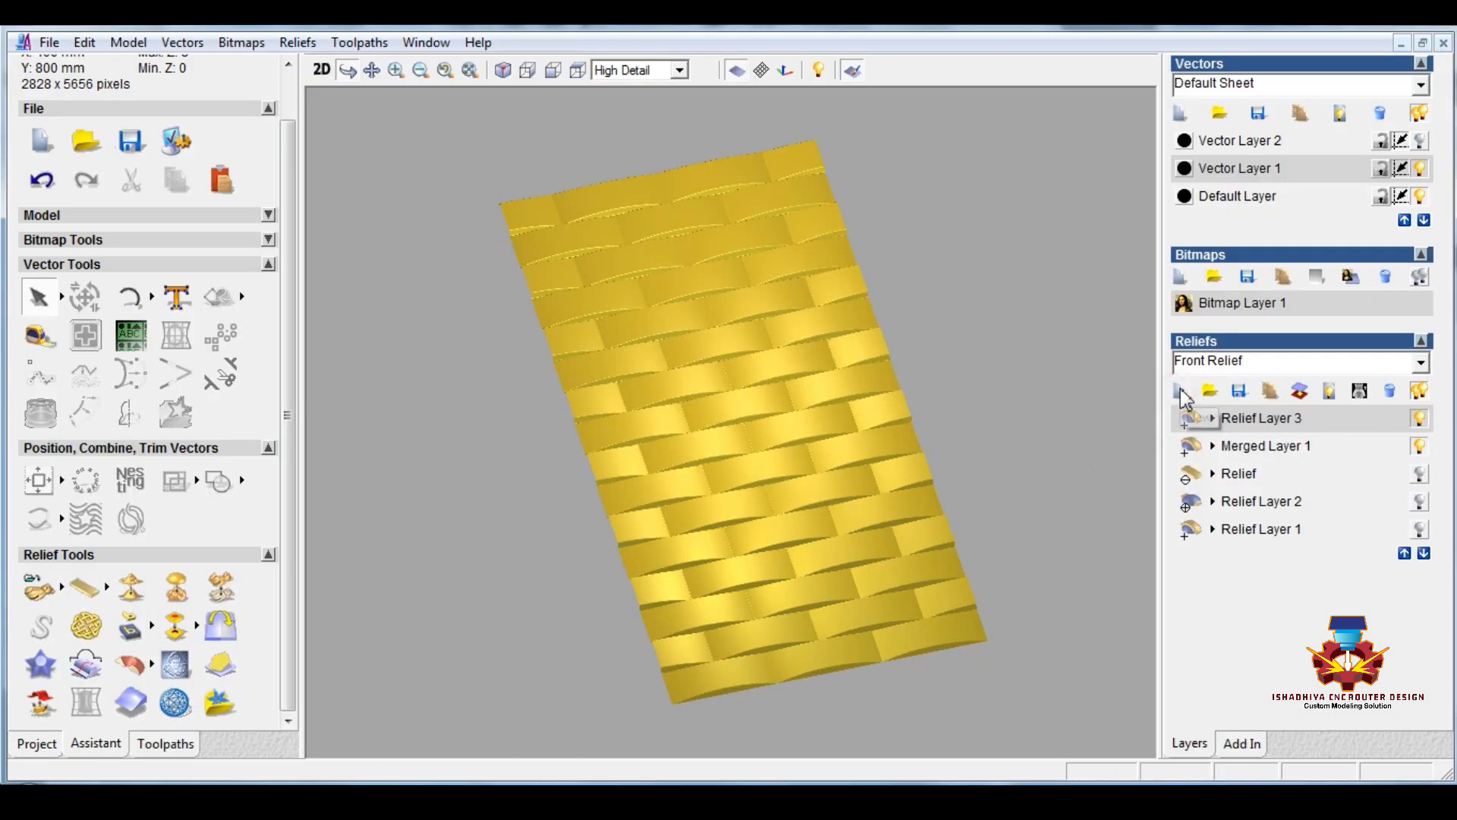
{"action": "left_click", "coordinate": [1419, 448]}
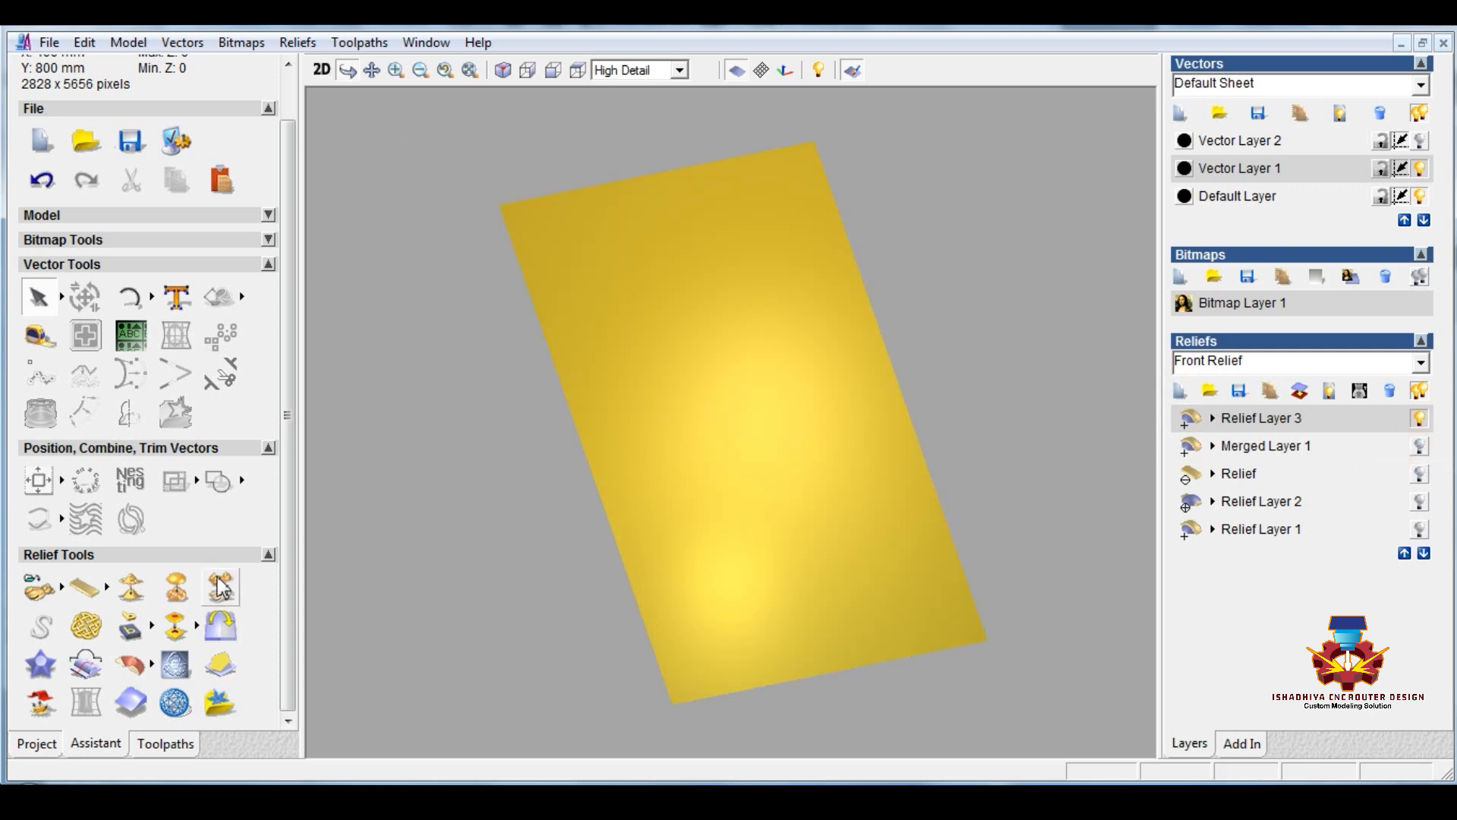
Start a Texture Relief for the whole layer and load the 40x80 JPG from the Desktop as its texture.
{"action": "left_click", "coordinate": [176, 588]}
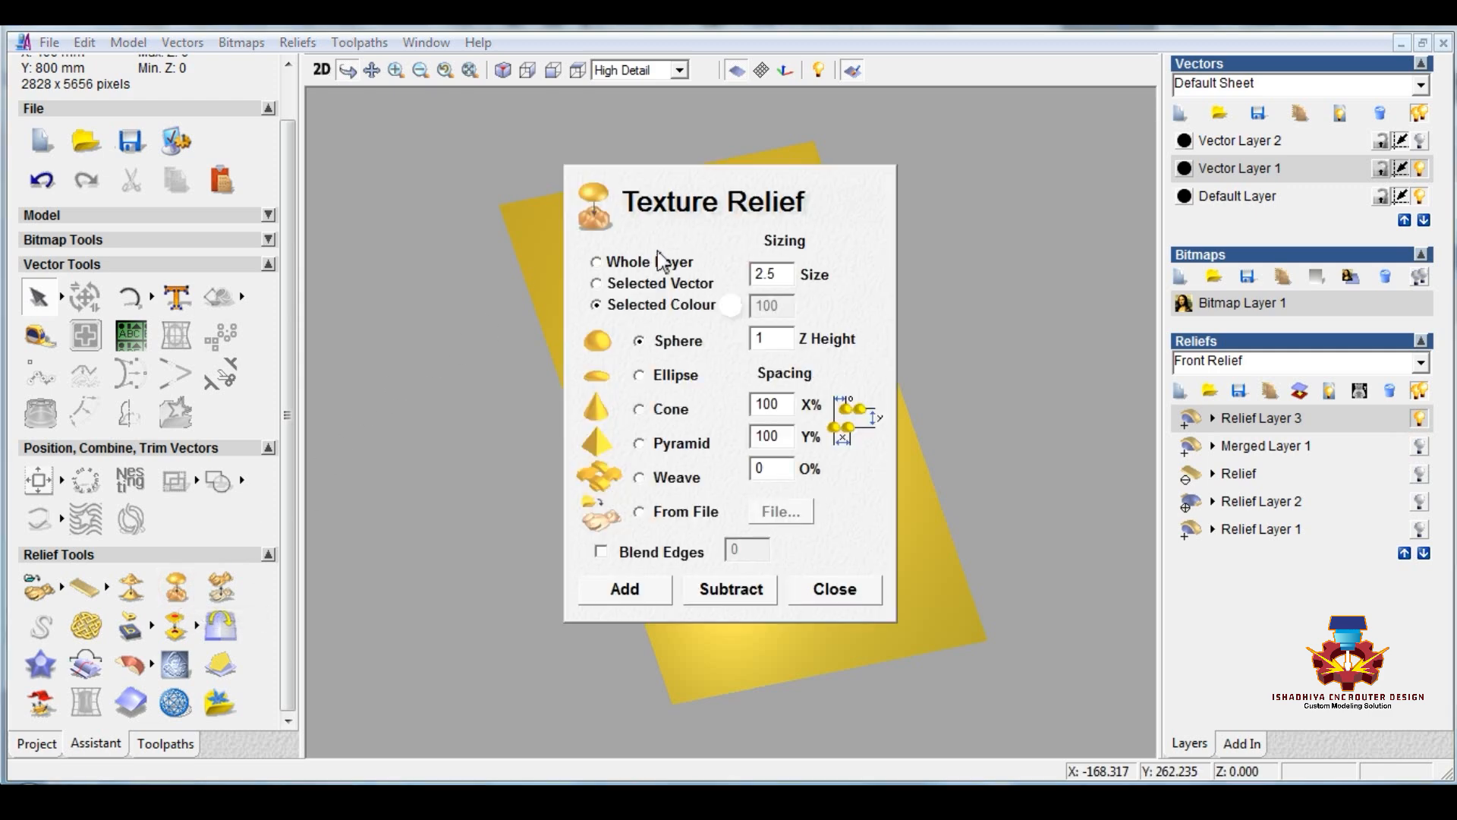
{"action": "left_click", "coordinate": [596, 262]}
{"action": "left_click", "coordinate": [640, 513]}
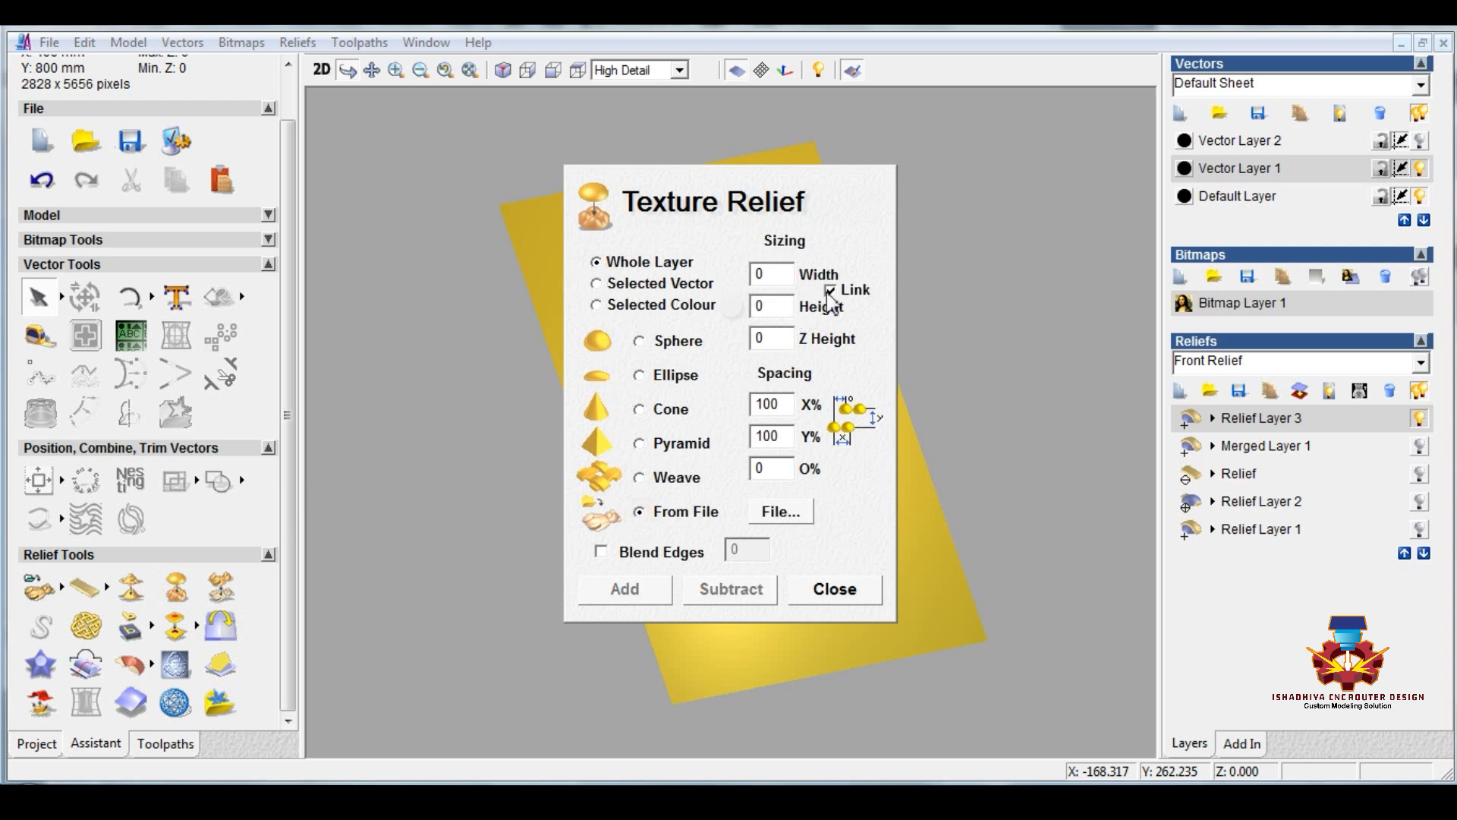
{"action": "left_click", "coordinate": [786, 511]}
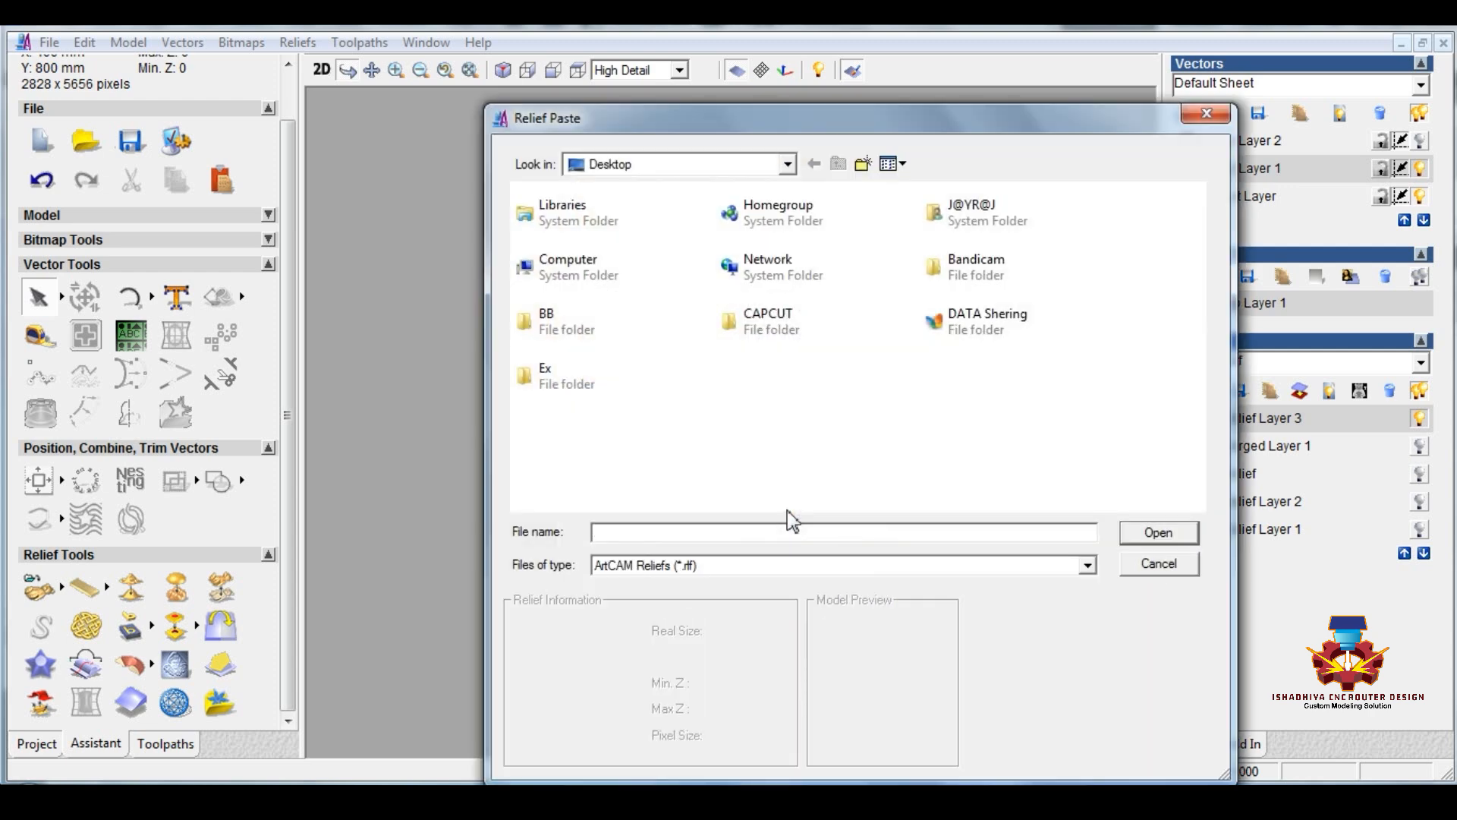
{"action": "left_click", "coordinate": [668, 566]}
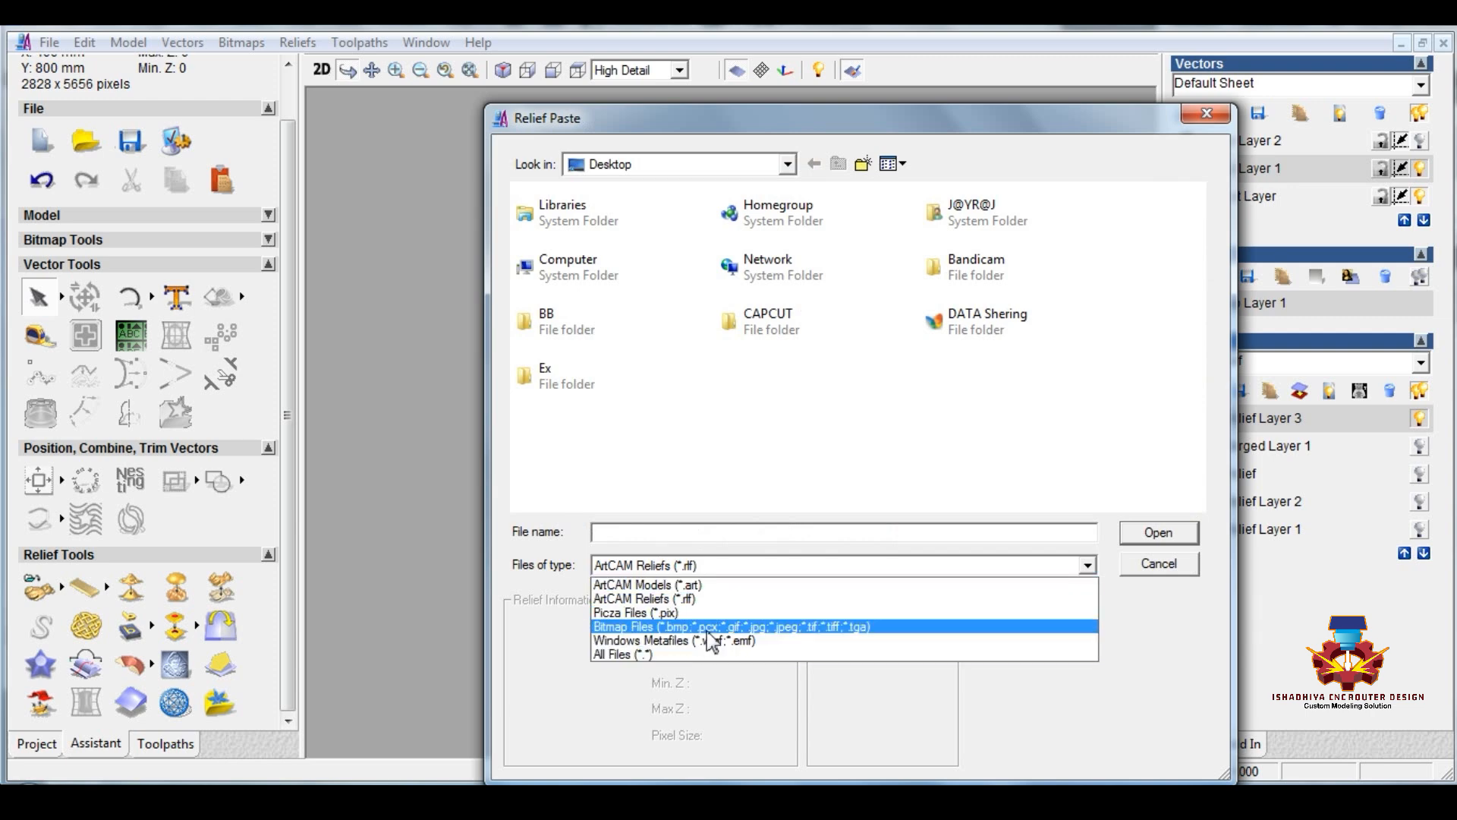
{"action": "left_click", "coordinate": [613, 655]}
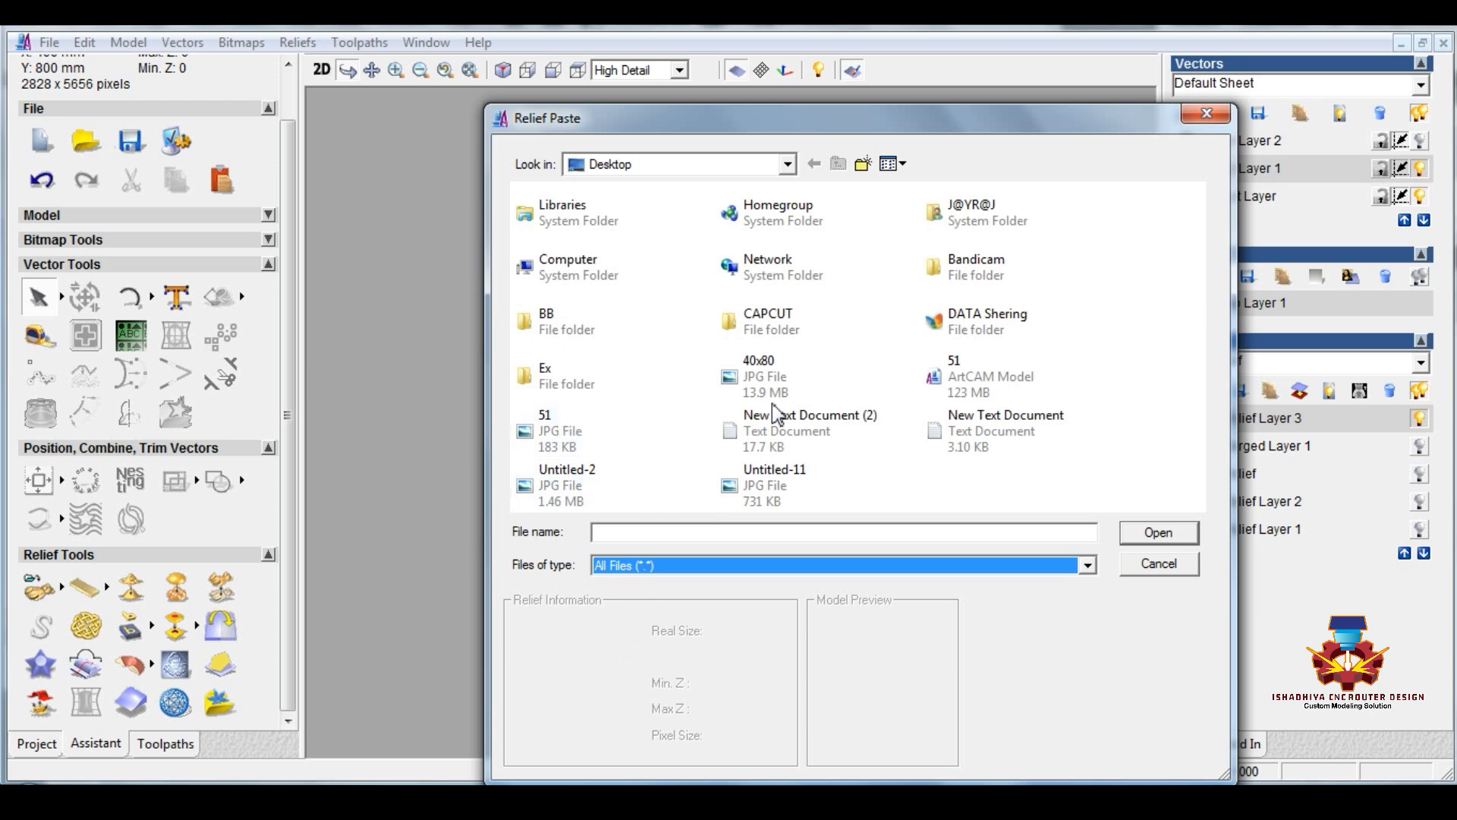
{"action": "left_click", "coordinate": [741, 372]}
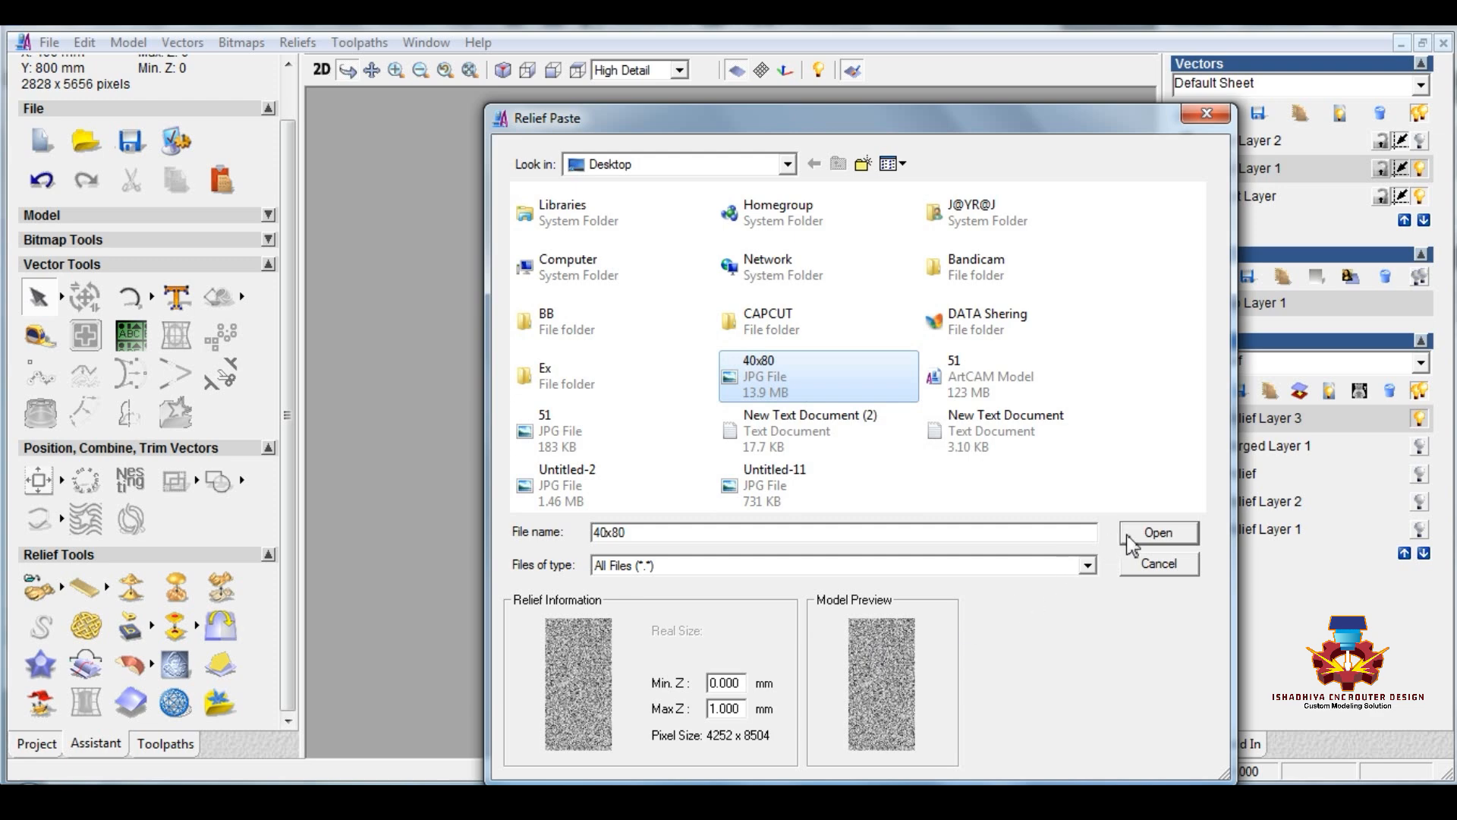
{"action": "left_click", "coordinate": [1150, 535]}
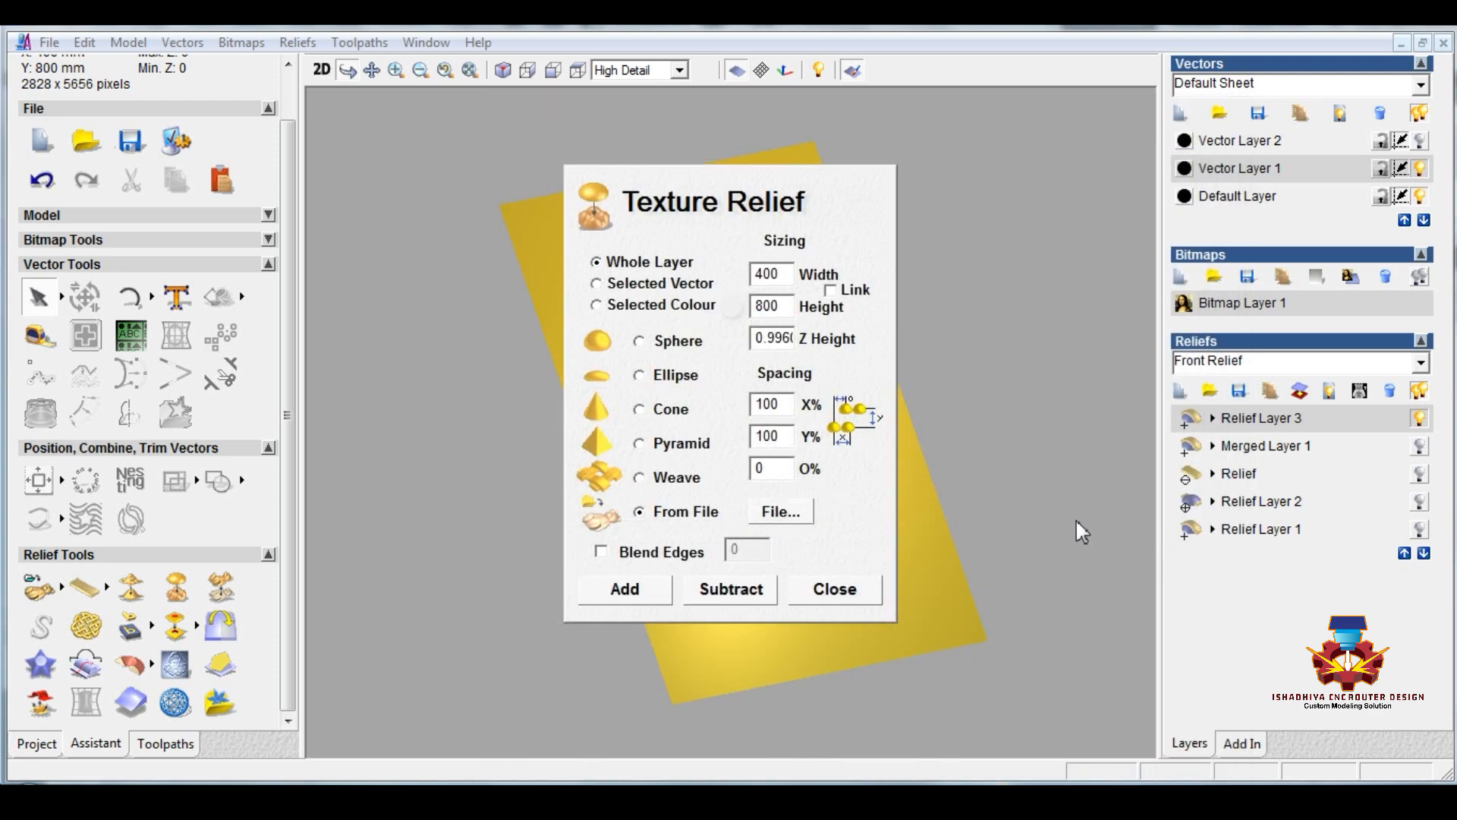
Set the texture's Z height to 0.8 and add it to Relief Layer 3.
{"action": "left_click_drag", "start_coordinate": [758, 338], "coordinate": [817, 337]}
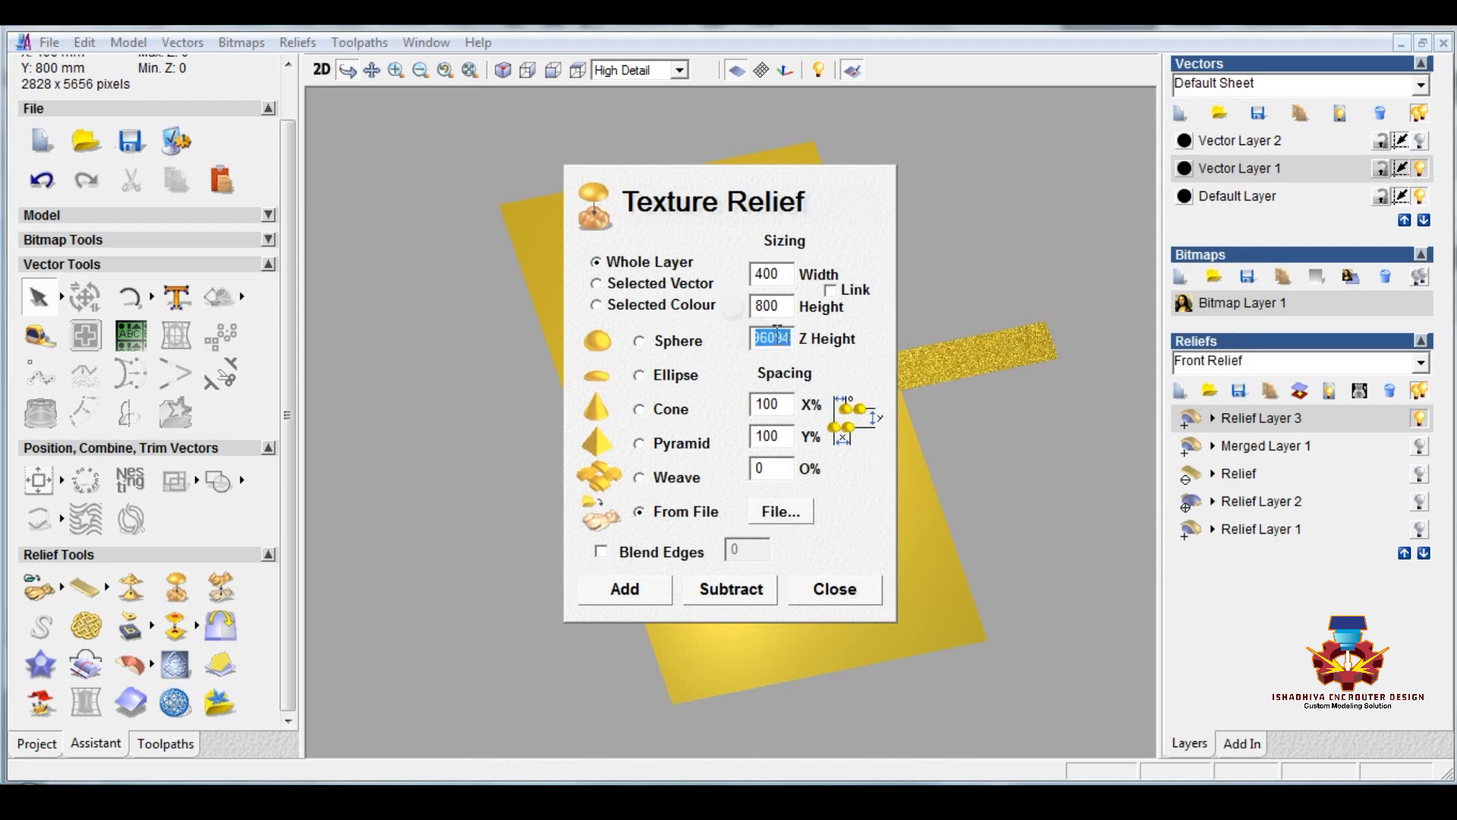
{"action": "type", "text": "0.8"}
{"action": "left_click", "coordinate": [641, 591]}
{"action": "left_click", "coordinate": [838, 600]}
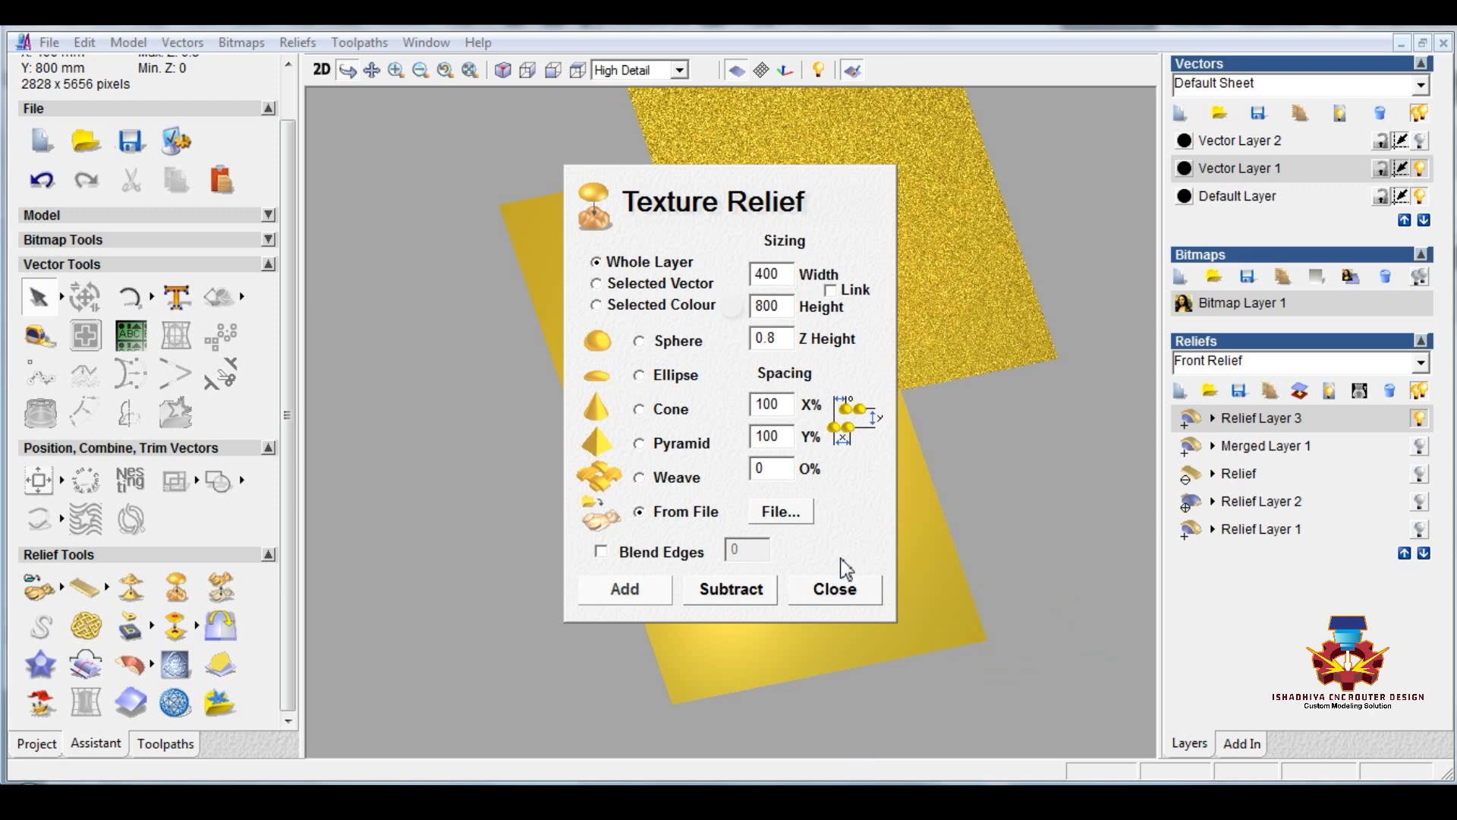
{"action": "left_click", "coordinate": [838, 595]}
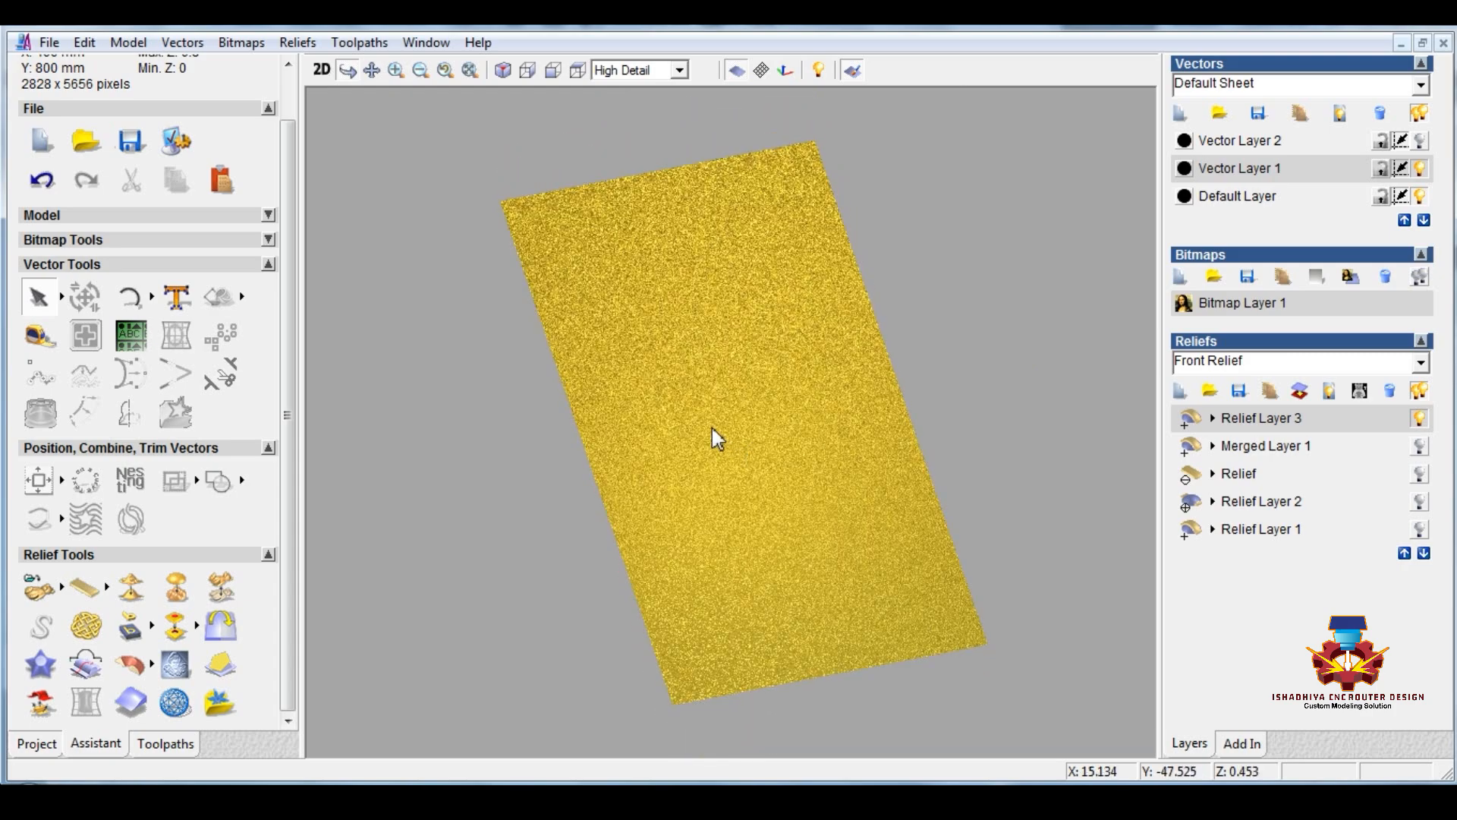
Show the 3D and 2D views side by side and leave only Vector Layer 2 visible among the vector layers.
{"action": "scroll", "coordinate": [713, 436], "scroll_direction": "up", "scroll_amount": 5}
{"action": "scroll", "coordinate": [716, 469], "scroll_direction": "up", "scroll_amount": 2}
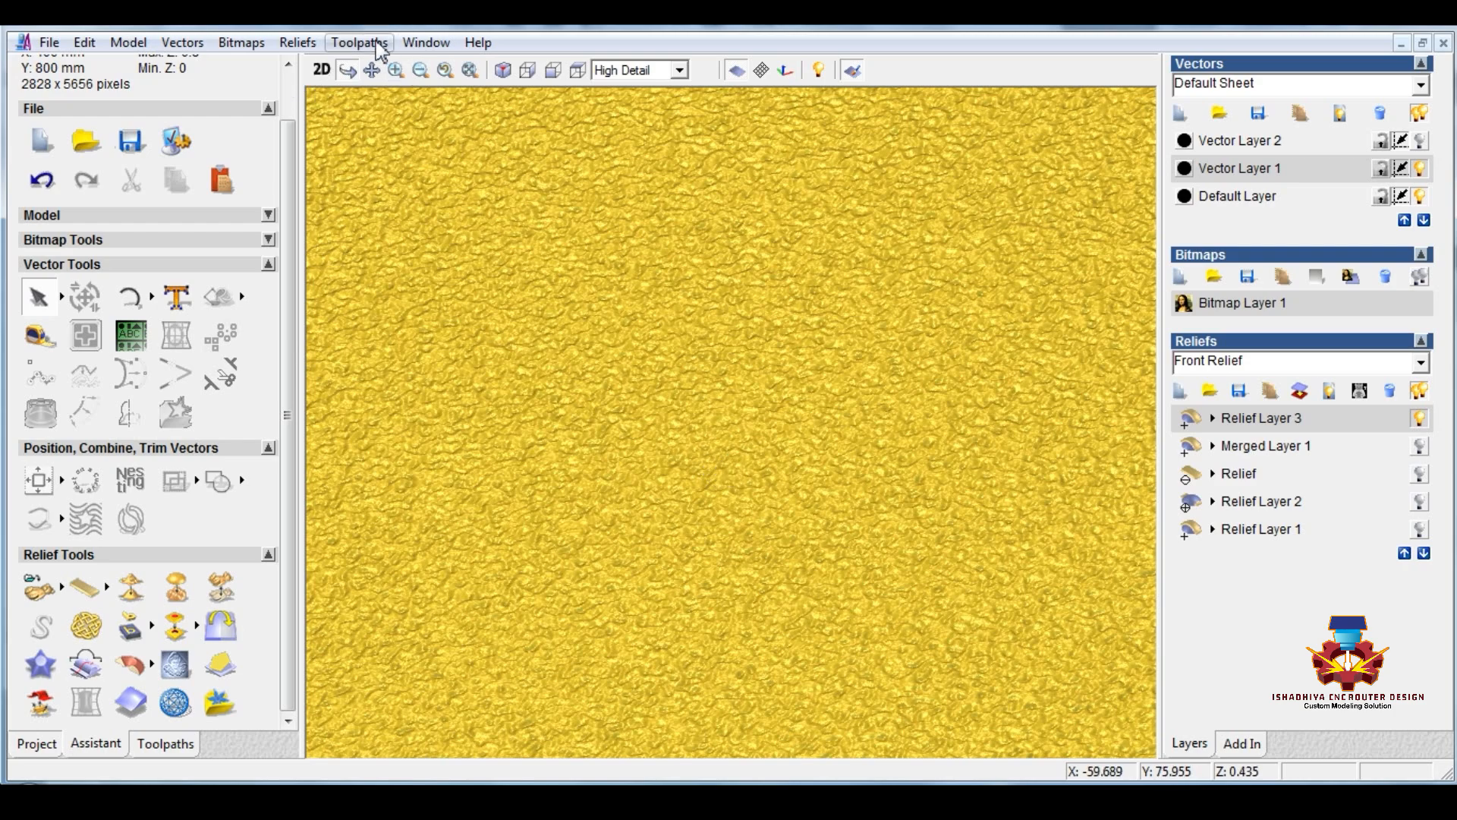
{"action": "left_click", "coordinate": [426, 42]}
{"action": "left_click", "coordinate": [430, 97]}
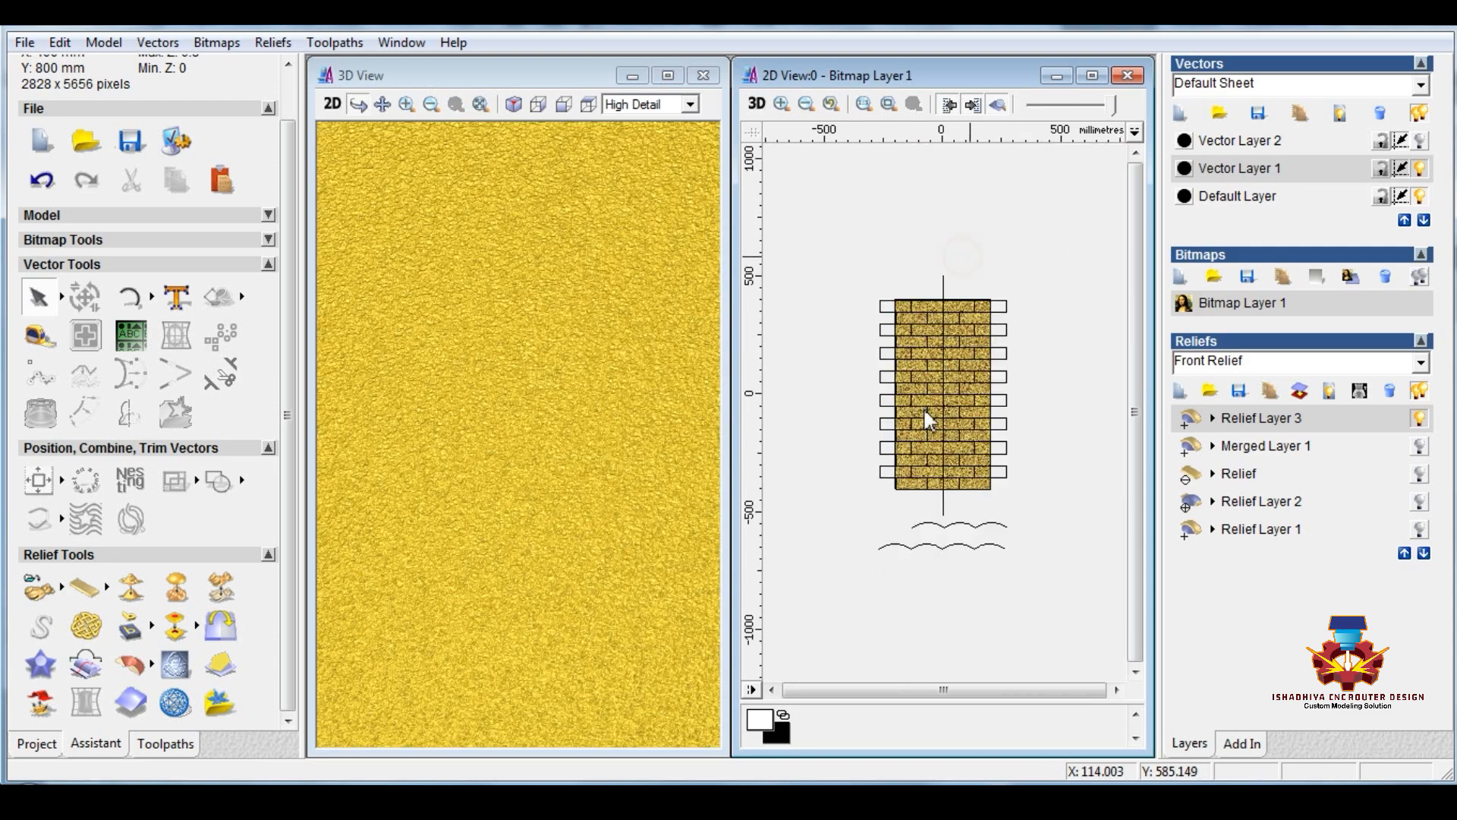
{"action": "scroll", "coordinate": [930, 414], "scroll_direction": "up", "scroll_amount": 8}
{"action": "scroll", "coordinate": [975, 369], "scroll_direction": "down", "scroll_amount": 3}
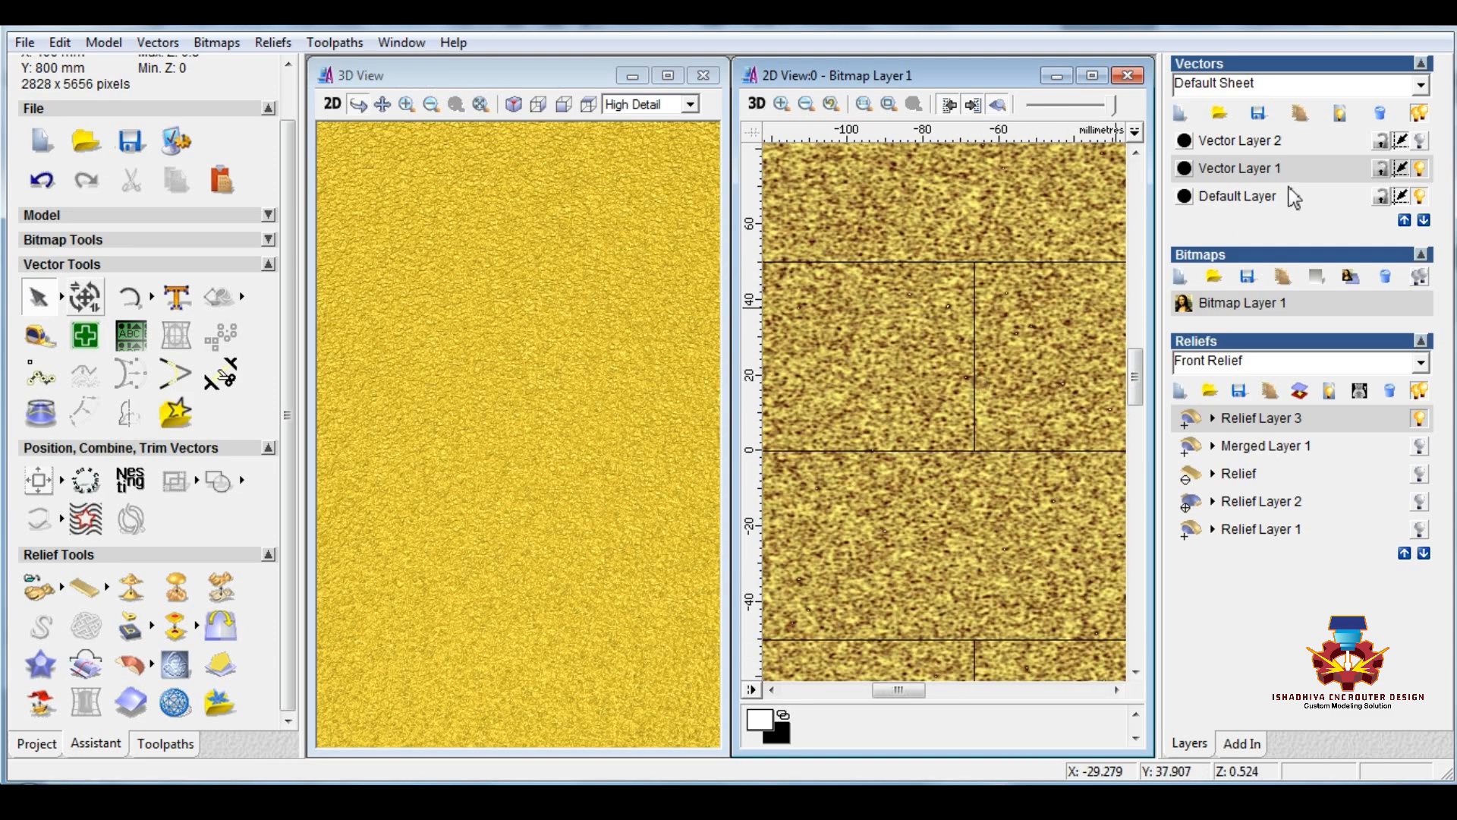
{"action": "left_click", "coordinate": [1421, 142]}
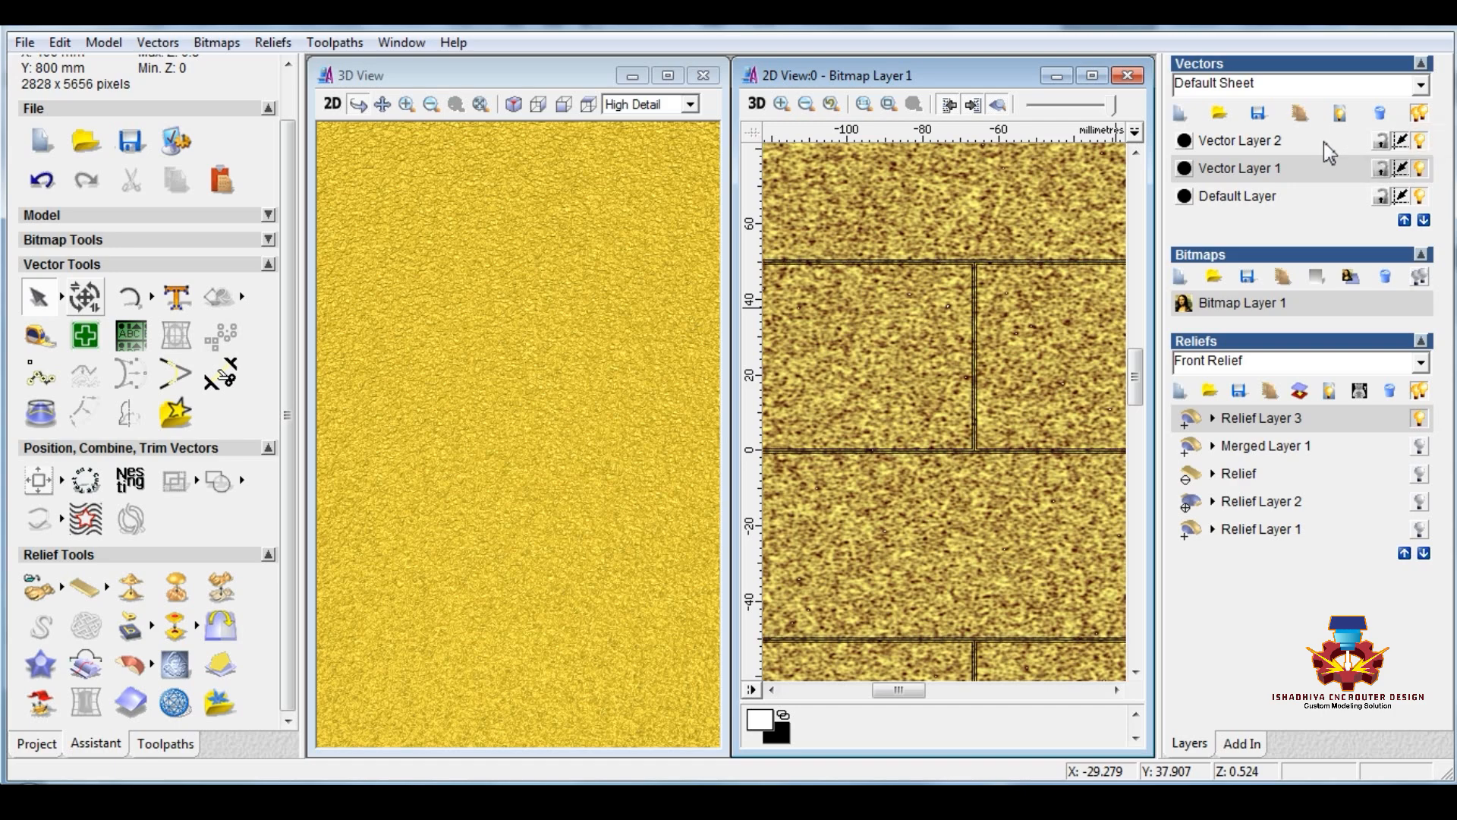
{"action": "left_click", "coordinate": [1420, 173]}
{"action": "left_click", "coordinate": [1420, 194]}
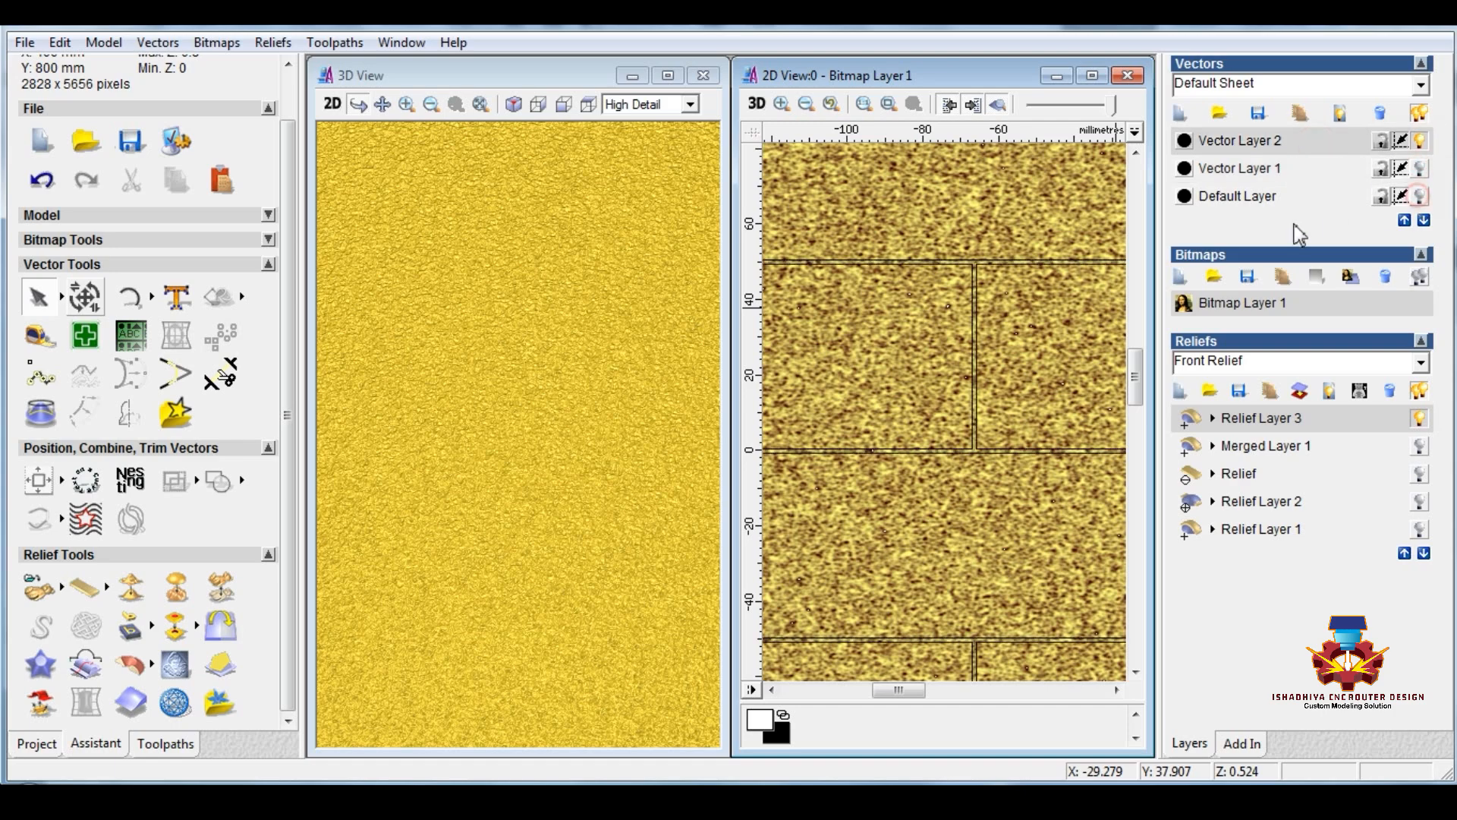
Zero the textured relief outside the grouped brick outlines of Vector Layer 2 with the Shape Editor's Zero Rest option.
{"action": "scroll", "coordinate": [973, 278], "scroll_direction": "up", "scroll_amount": 1}
{"action": "left_click", "coordinate": [958, 381]}
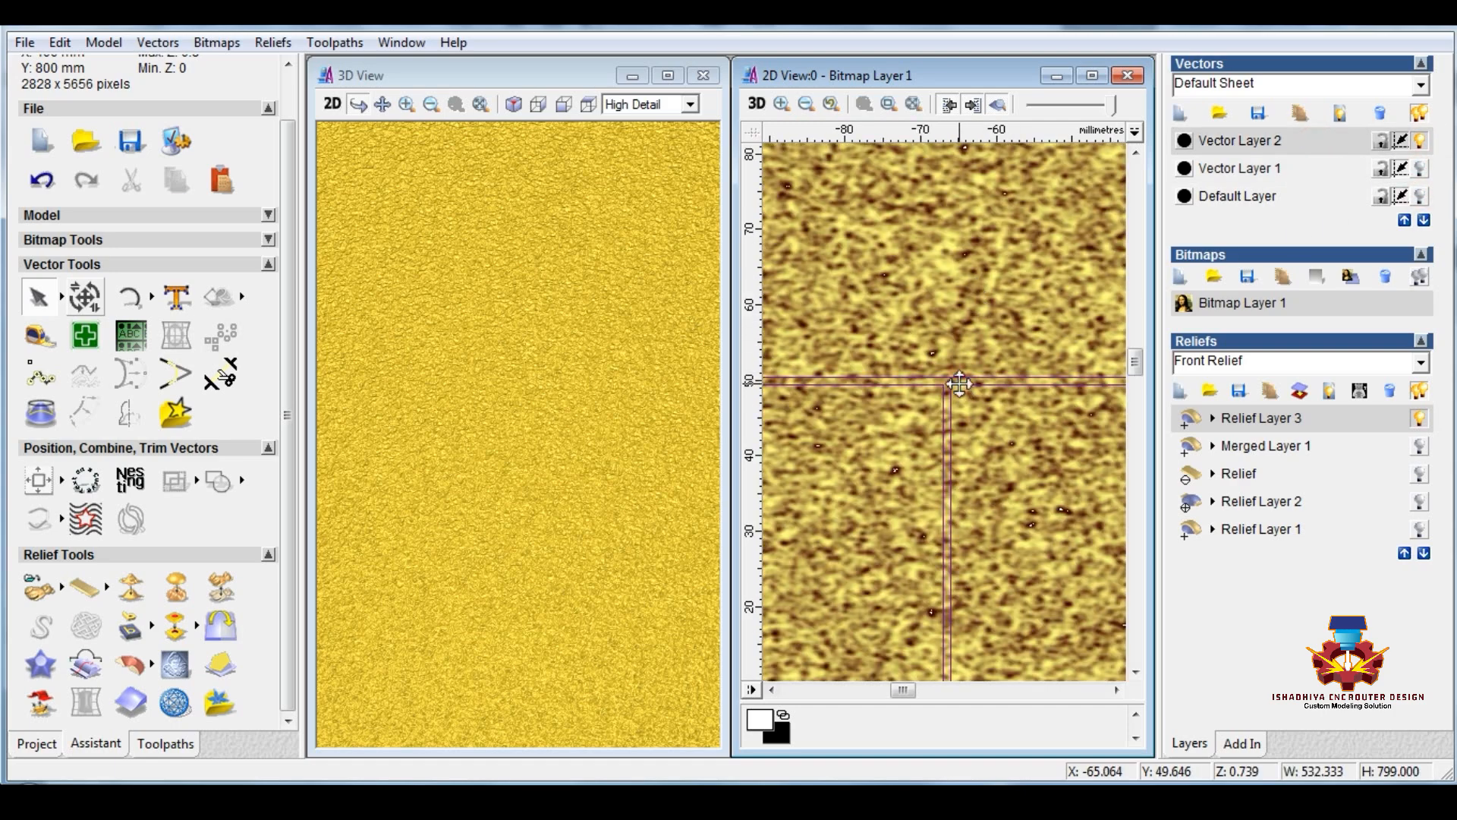
{"action": "right_click", "coordinate": [961, 381]}
{"action": "left_click", "coordinate": [1026, 392]}
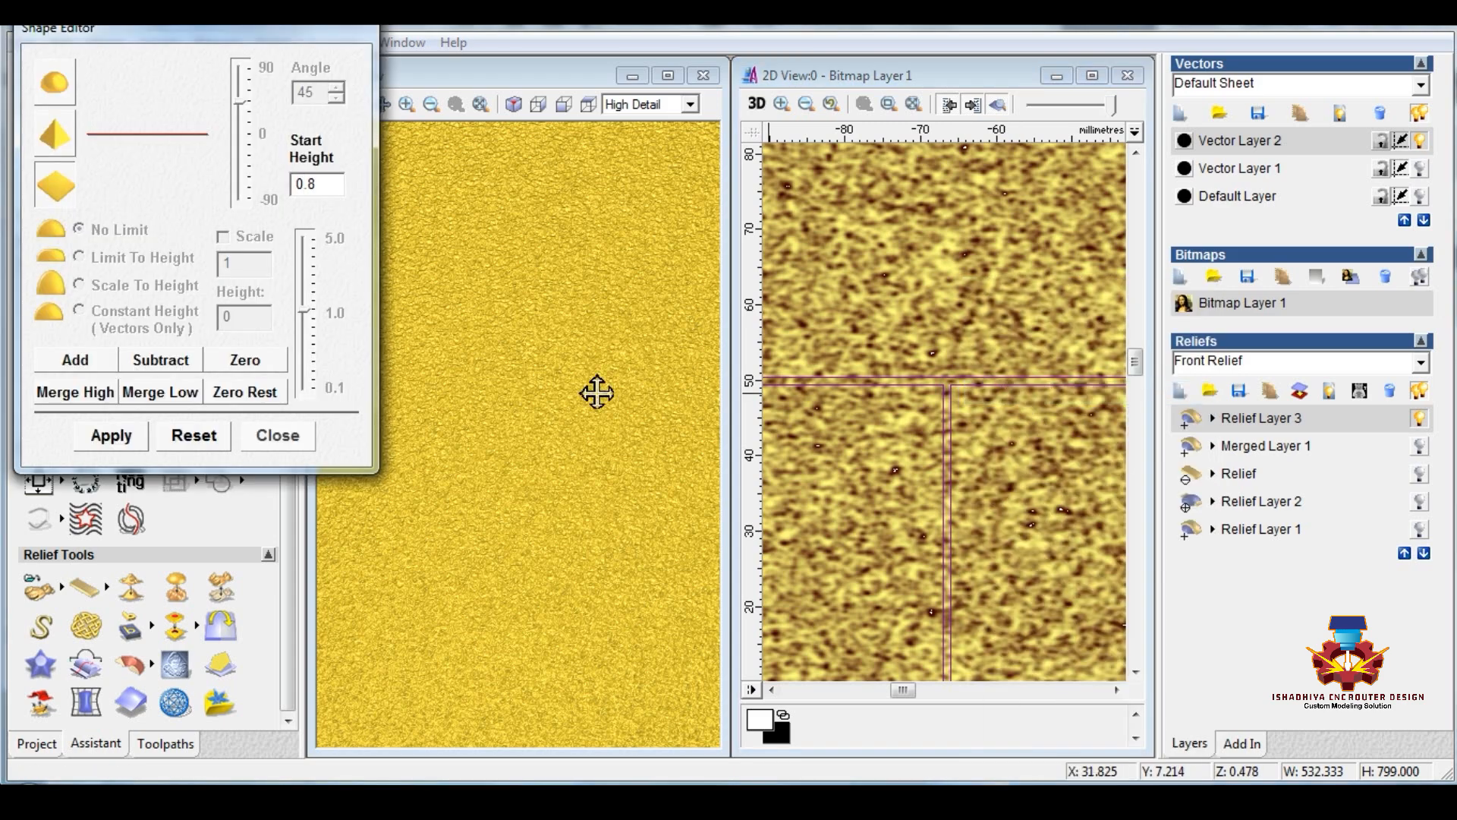
{"action": "left_click", "coordinate": [256, 394]}
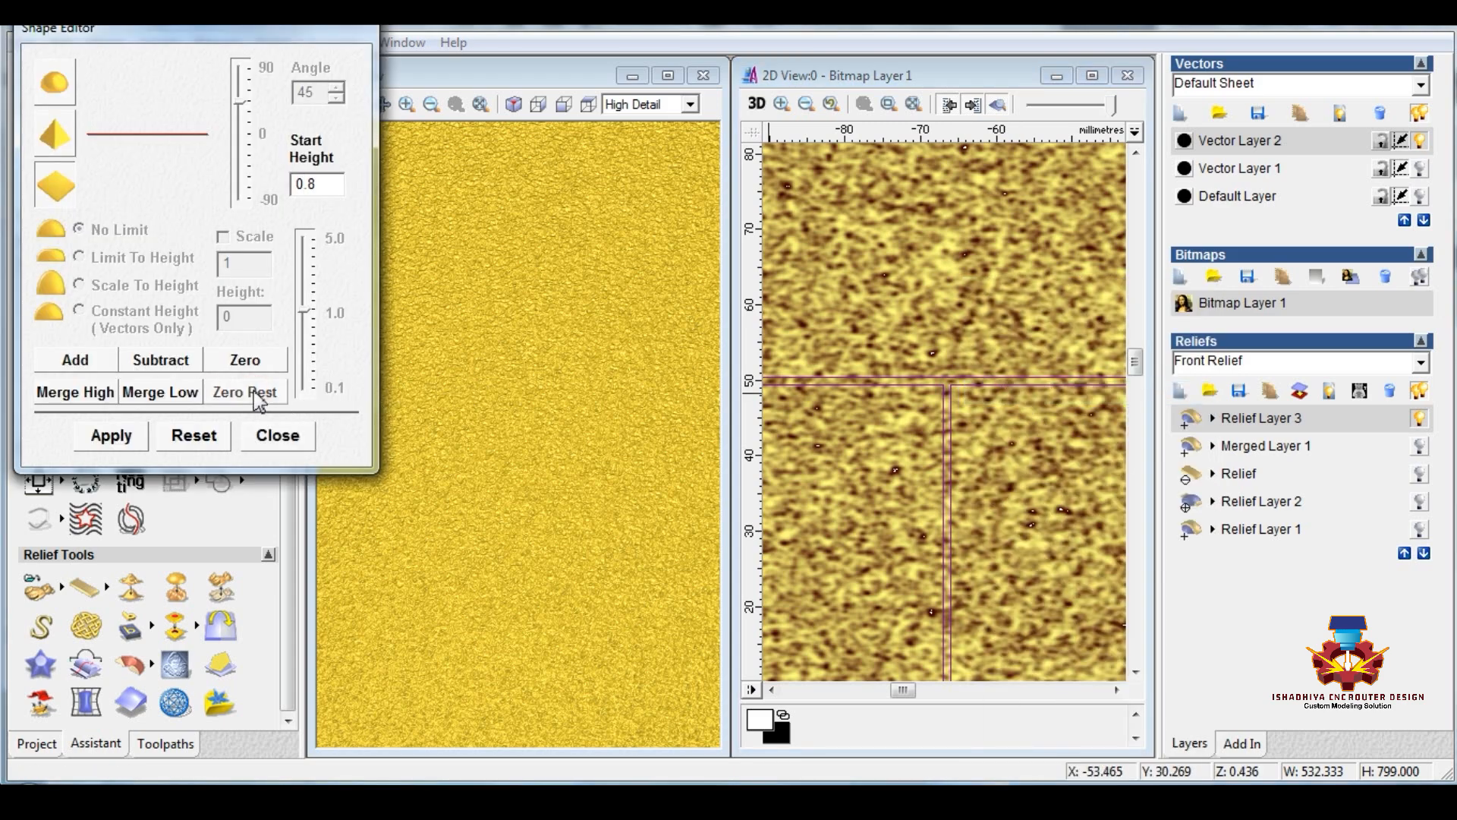
{"action": "left_click", "coordinate": [921, 351]}
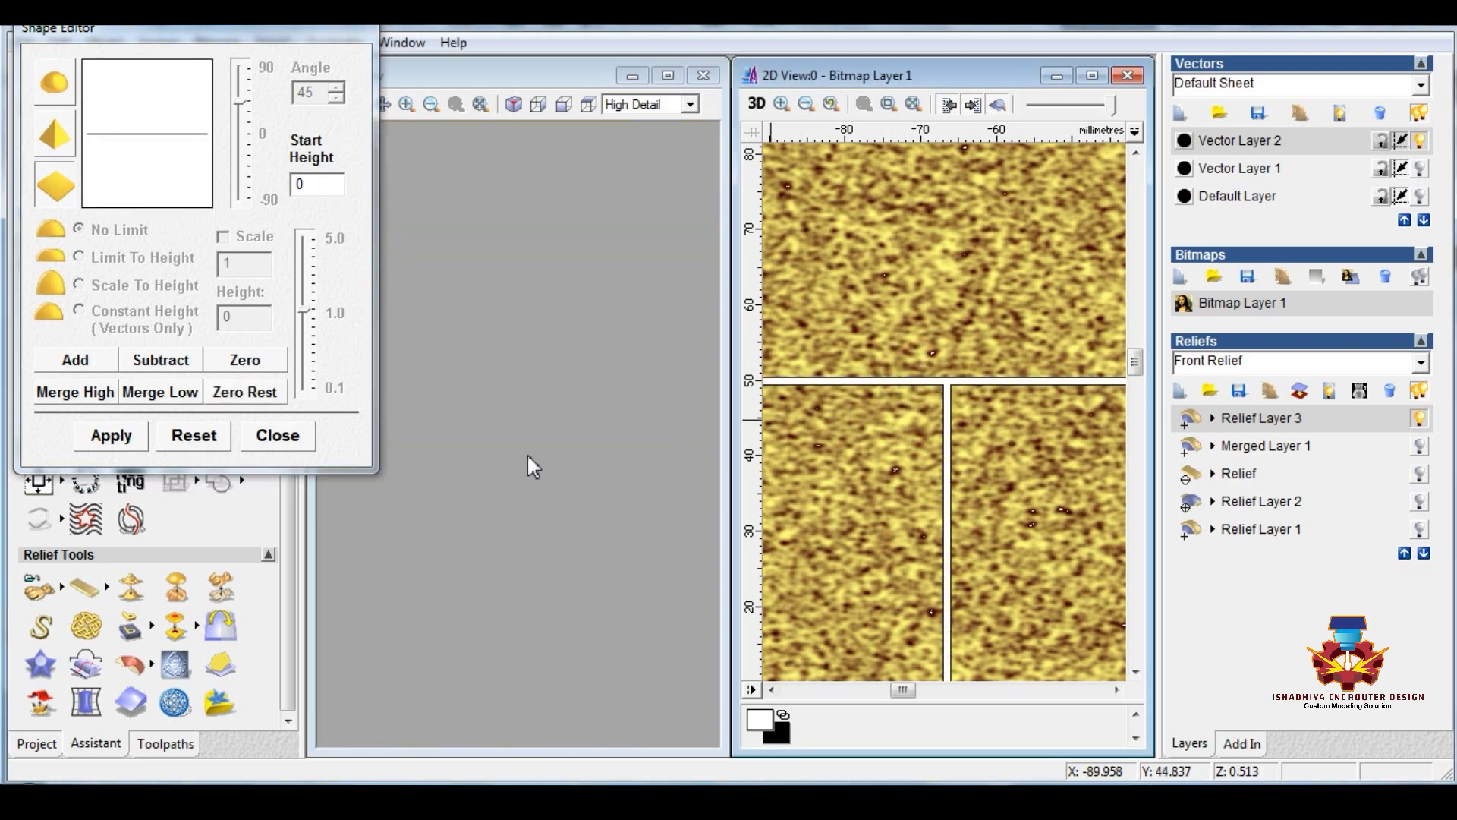
{"action": "left_click", "coordinate": [280, 438]}
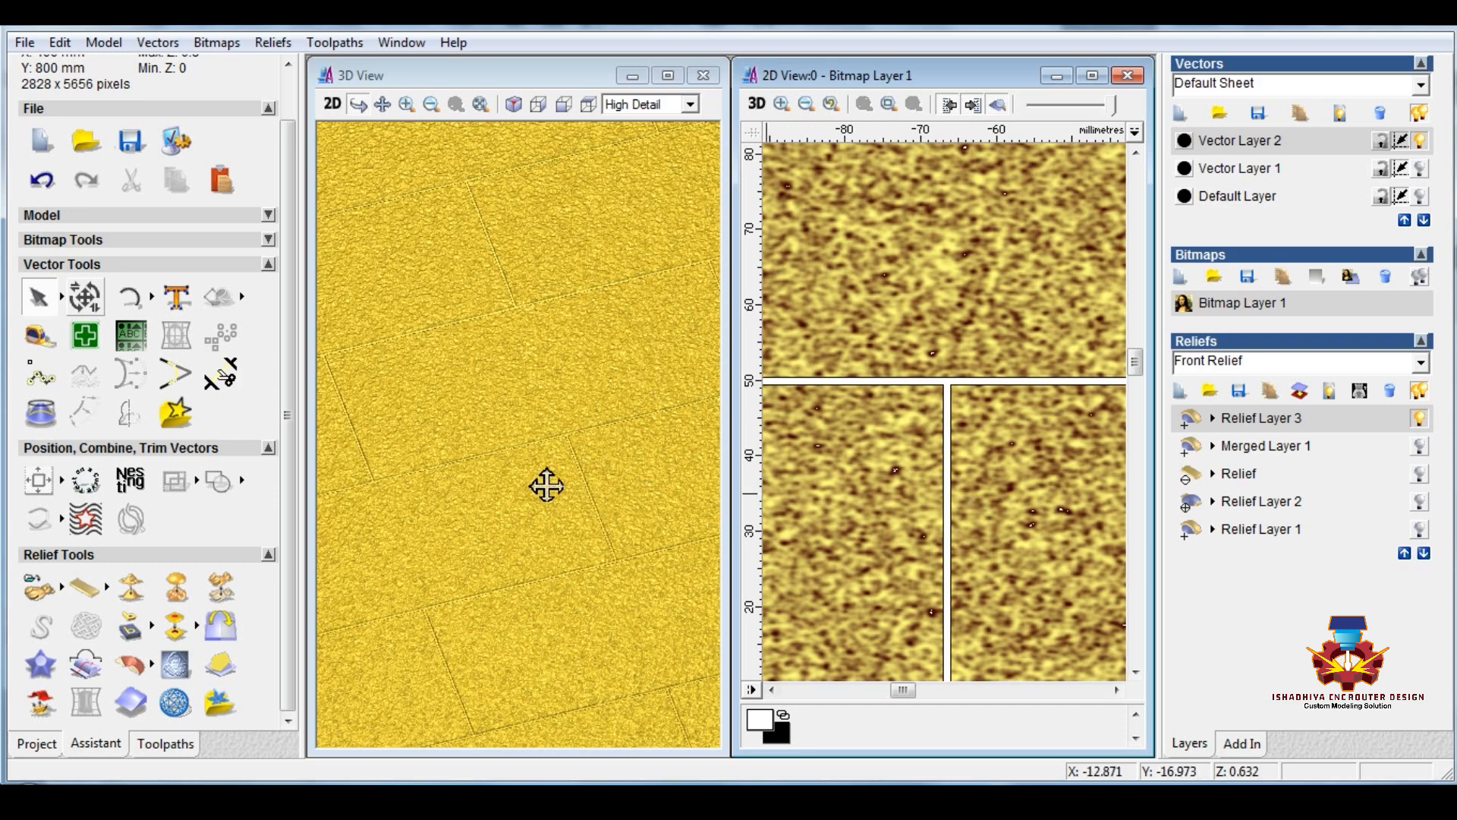
Scale the whole relief layer's height to 0.5 mm.
{"action": "left_click", "coordinate": [222, 586]}
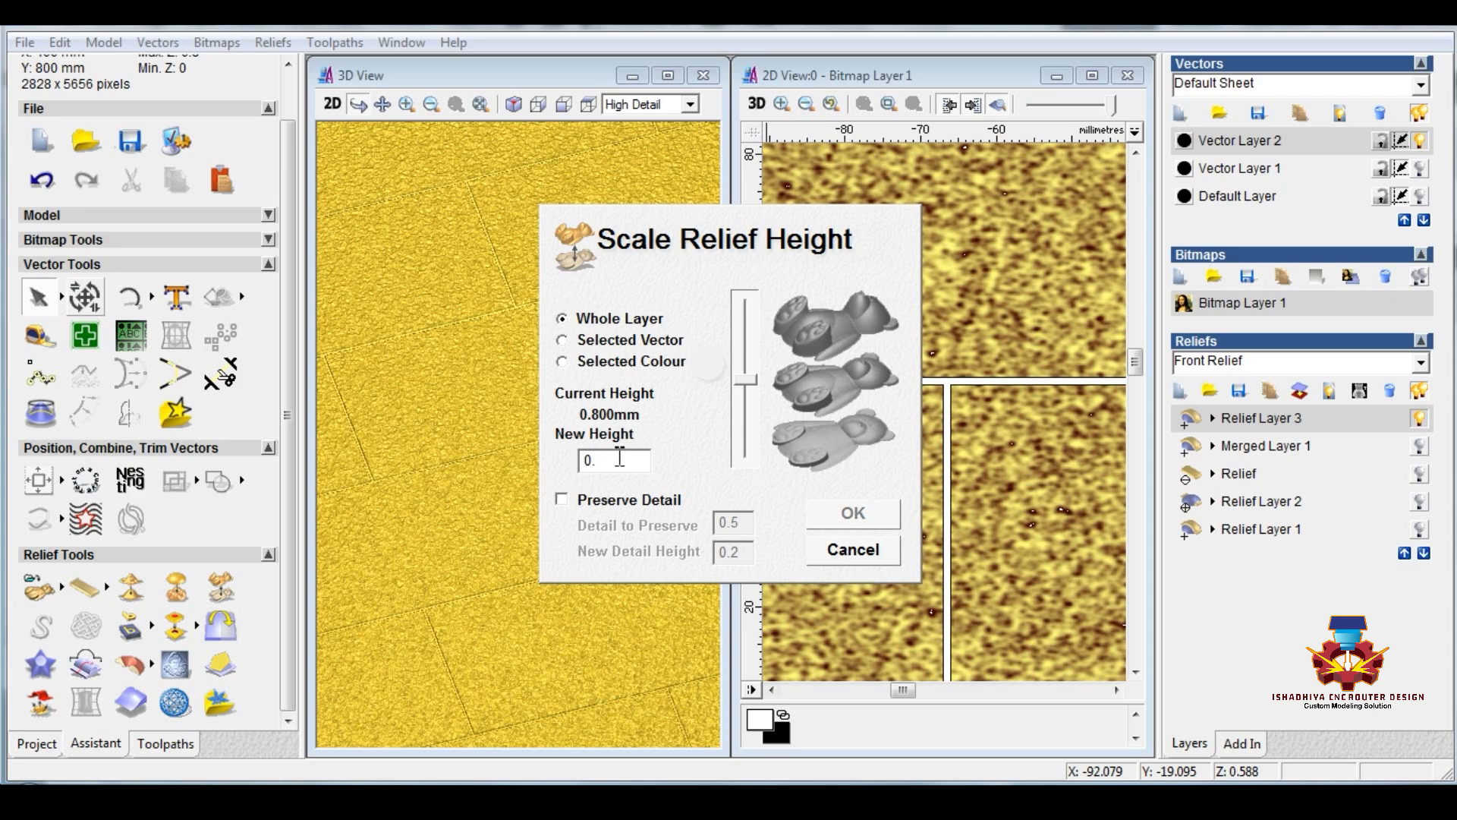
{"action": "type", "text": "0.5"}
{"action": "key", "text": "Return"}
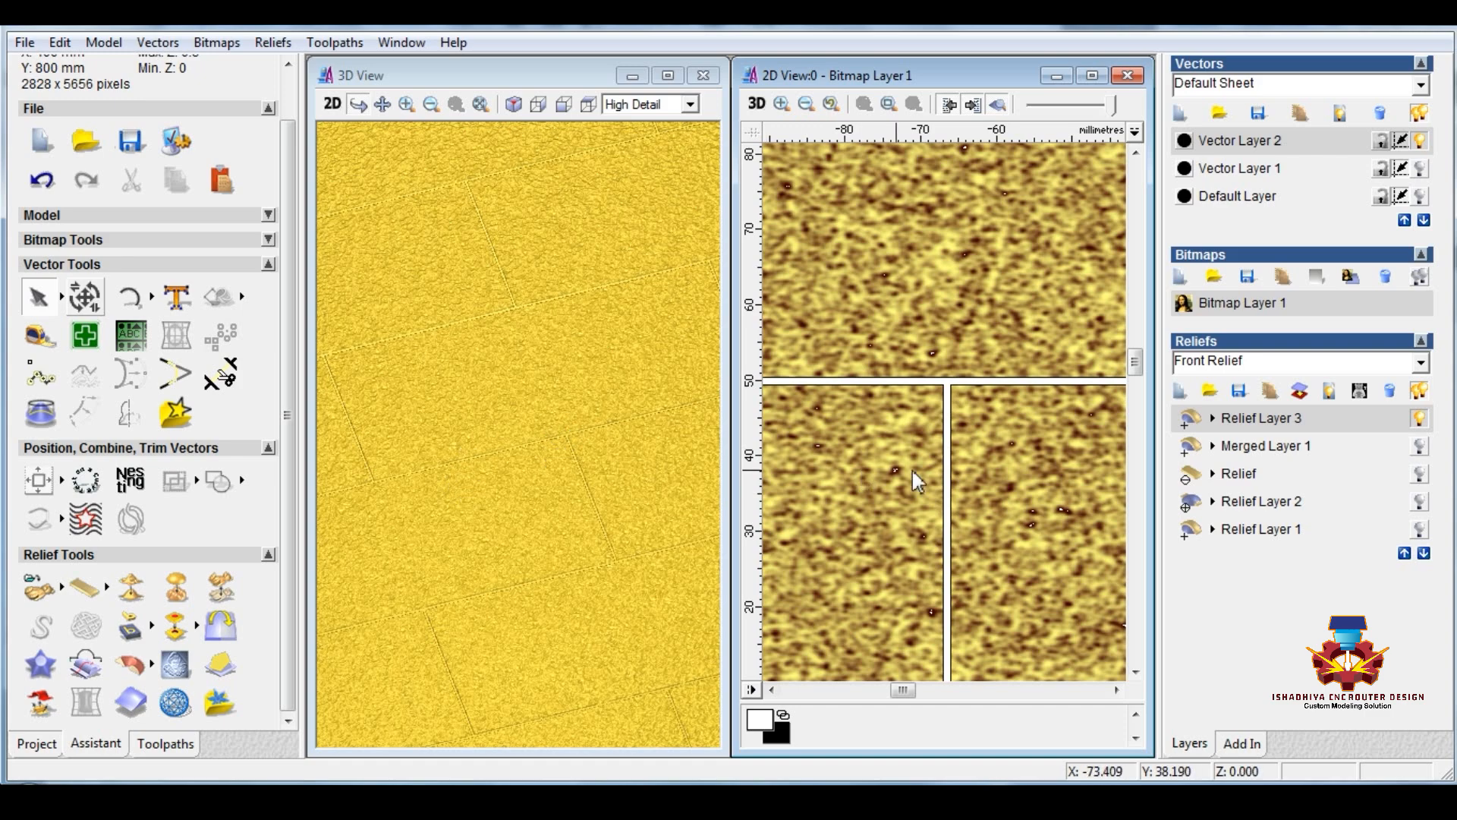
{"action": "left_click", "coordinate": [1046, 444]}
{"action": "scroll", "coordinate": [1046, 445], "scroll_direction": "down", "scroll_amount": 4}
Turn on Merged Layer 1 together with Relief Layer 3 and maximize the 3D view.
{"action": "left_click", "coordinate": [459, 371]}
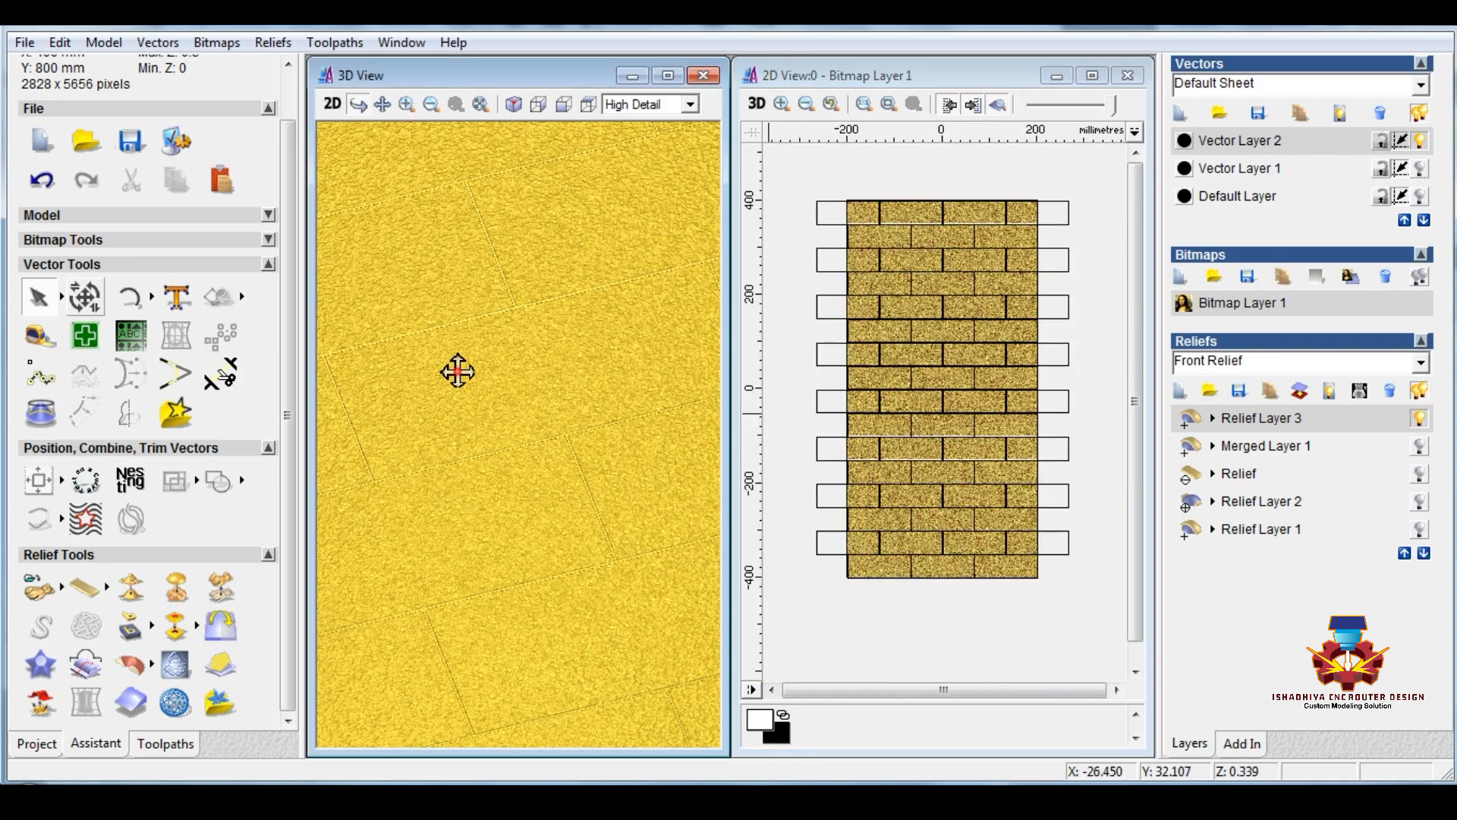
{"action": "left_click", "coordinate": [1275, 448]}
{"action": "left_click", "coordinate": [1276, 419]}
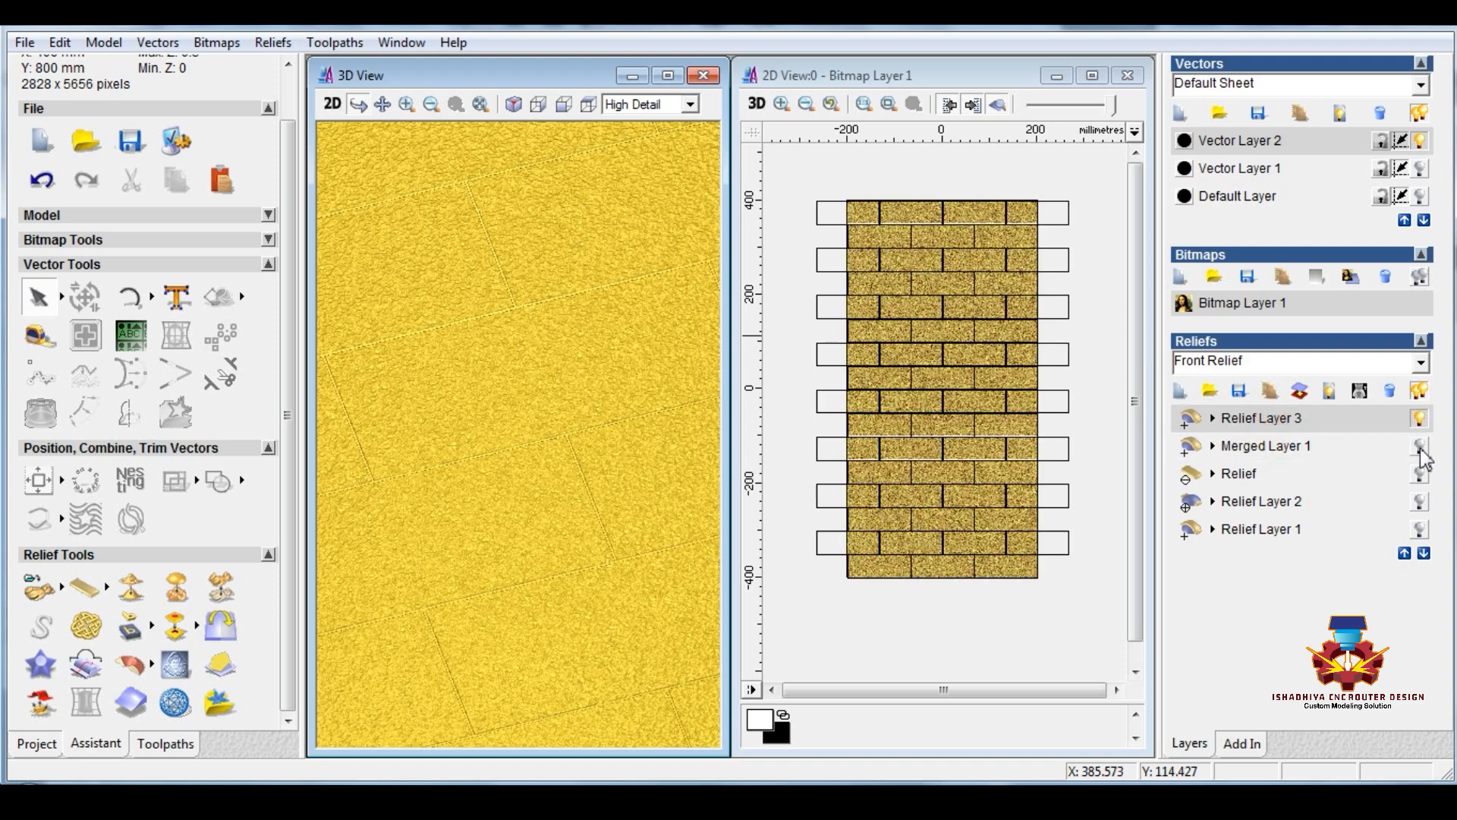
{"action": "left_click", "coordinate": [668, 76]}
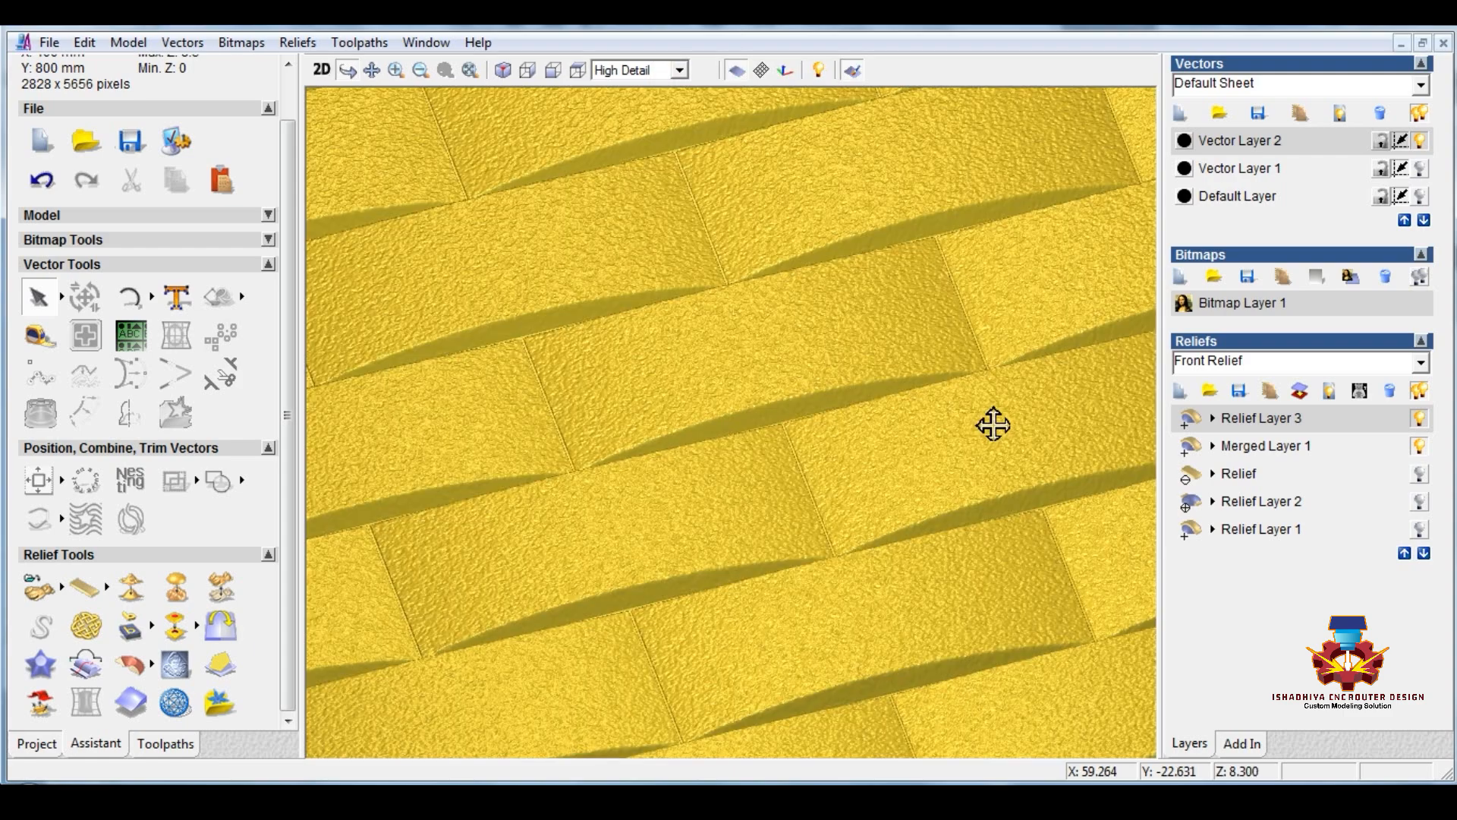
Examine the textured weave relief in 3D, both close up and as a whole panel.
{"action": "mouse_move", "coordinate": [992, 423]}
{"action": "left_mouse_down"}
{"action": "mouse_move", "coordinate": [986, 540]}
{"action": "mouse_move", "coordinate": [953, 527]}
{"action": "mouse_move", "coordinate": [927, 554]}
{"action": "mouse_move", "coordinate": [986, 514]}
{"action": "mouse_move", "coordinate": [980, 524]}
{"action": "mouse_move", "coordinate": [911, 479]}
{"action": "left_mouse_up"}
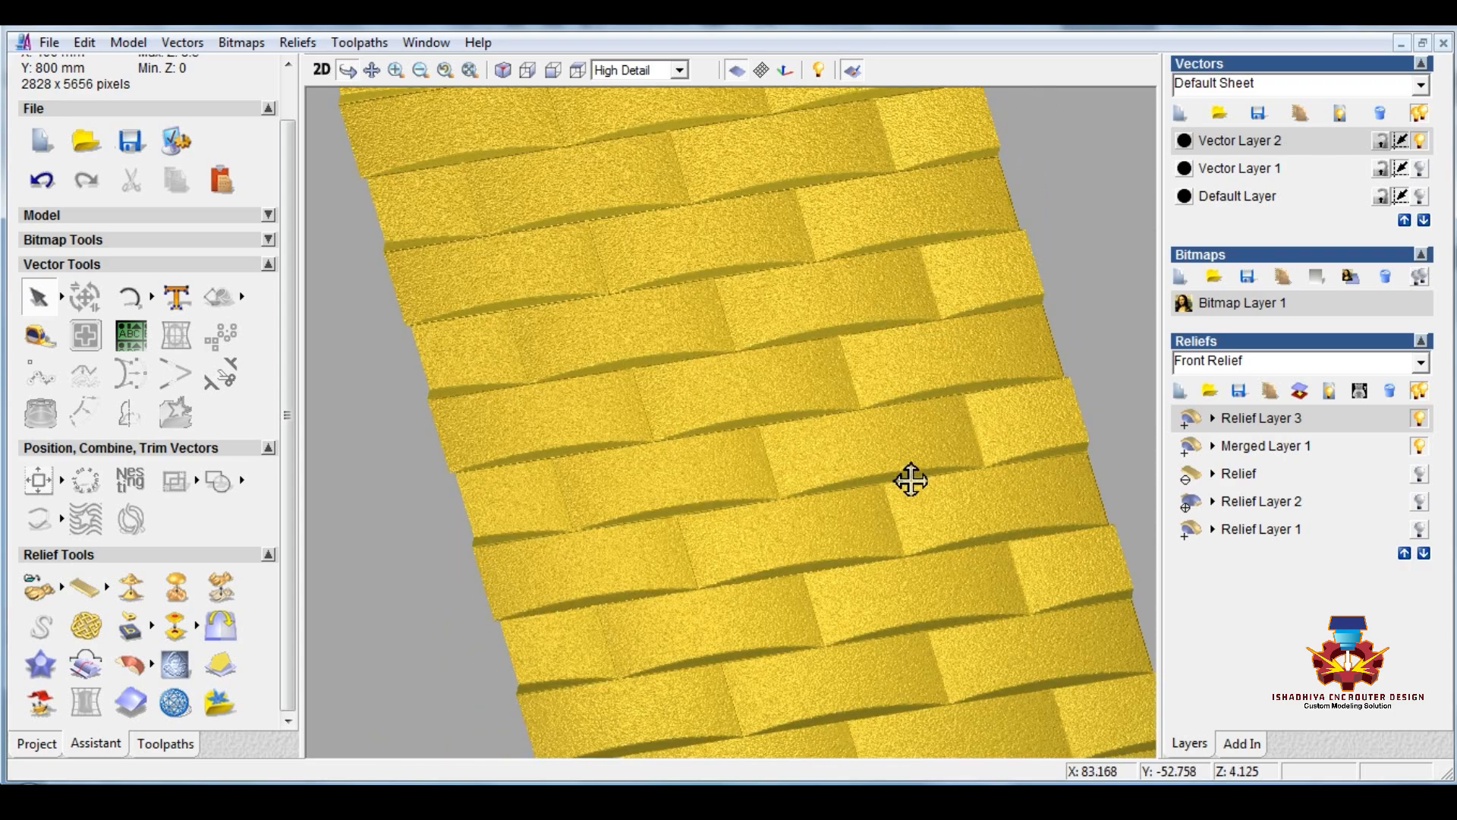
{"action": "scroll", "coordinate": [914, 488], "scroll_direction": "down", "scroll_amount": 5}
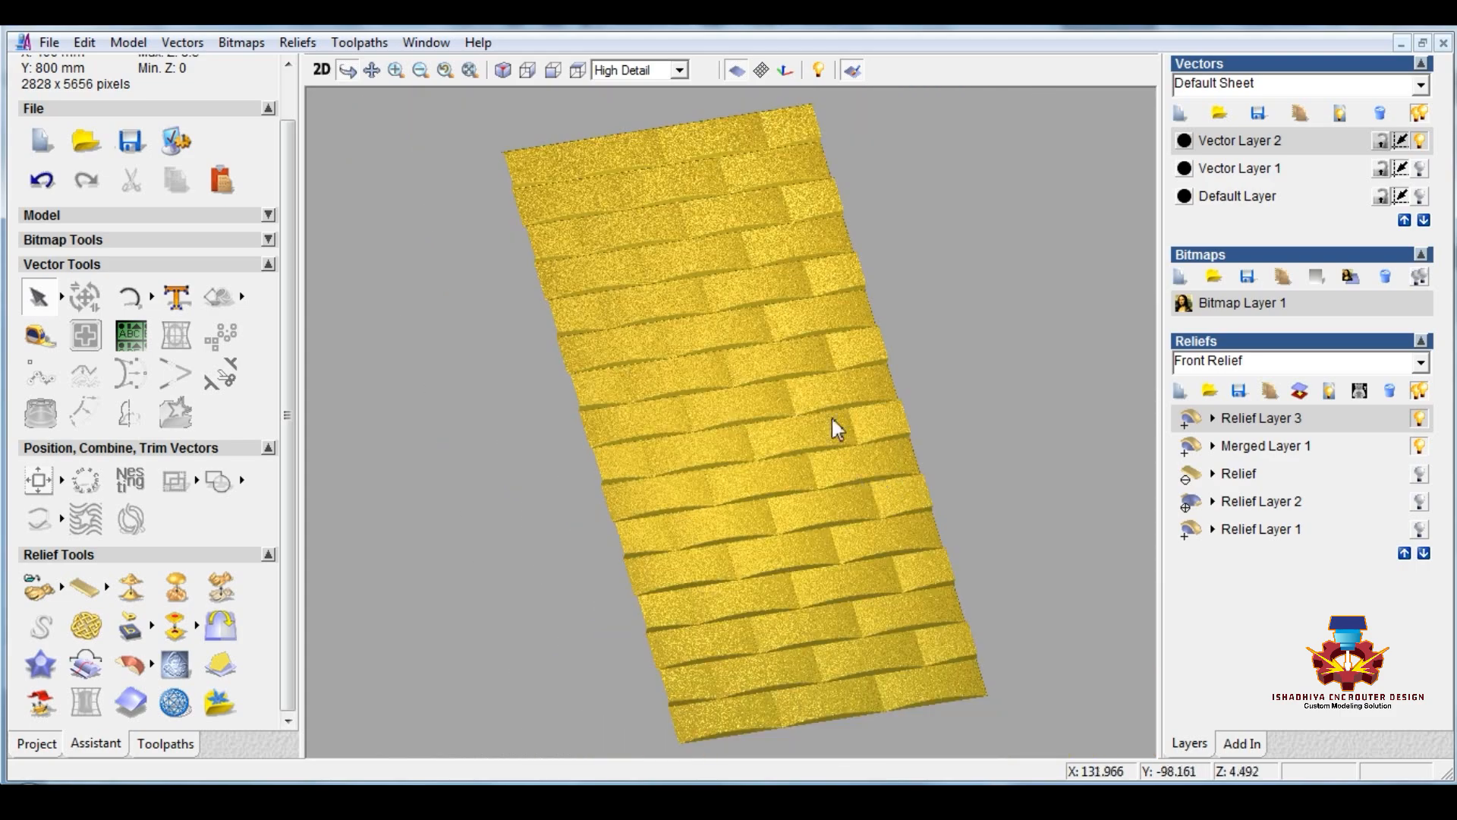
{"action": "left_click_drag", "start_coordinate": [833, 425], "coordinate": [748, 471]}
{"action": "scroll", "coordinate": [726, 449], "scroll_direction": "up", "scroll_amount": 6}
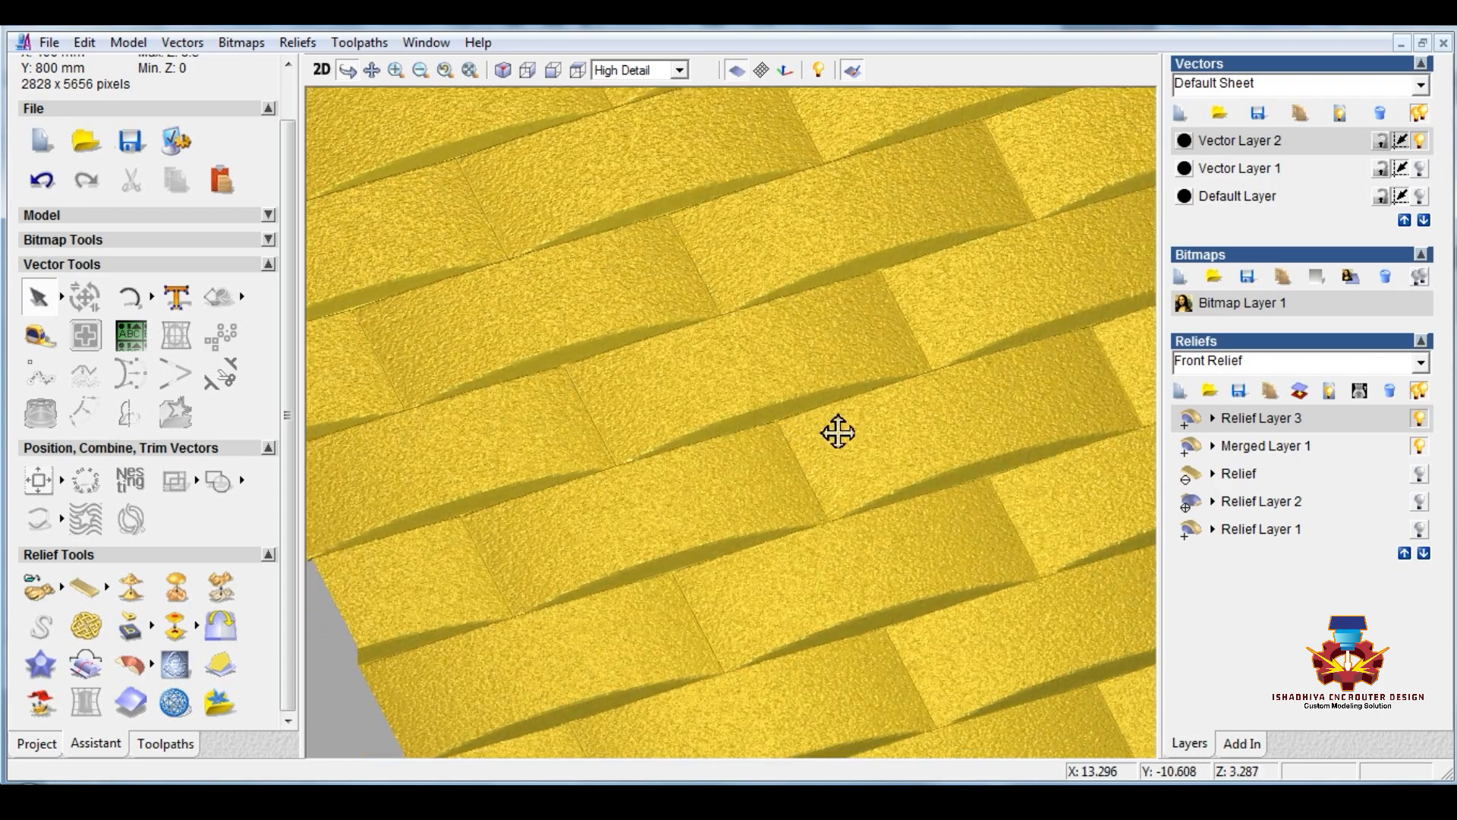
{"action": "left_click_drag", "start_coordinate": [838, 432], "coordinate": [781, 403]}
{"action": "scroll", "coordinate": [726, 435], "scroll_direction": "down", "scroll_amount": 3}
{"action": "scroll", "coordinate": [863, 472], "scroll_direction": "down", "scroll_amount": 4}
{"action": "scroll", "coordinate": [748, 475], "scroll_direction": "up", "scroll_amount": 6}
{"action": "scroll", "coordinate": [818, 479], "scroll_direction": "down", "scroll_amount": 1}
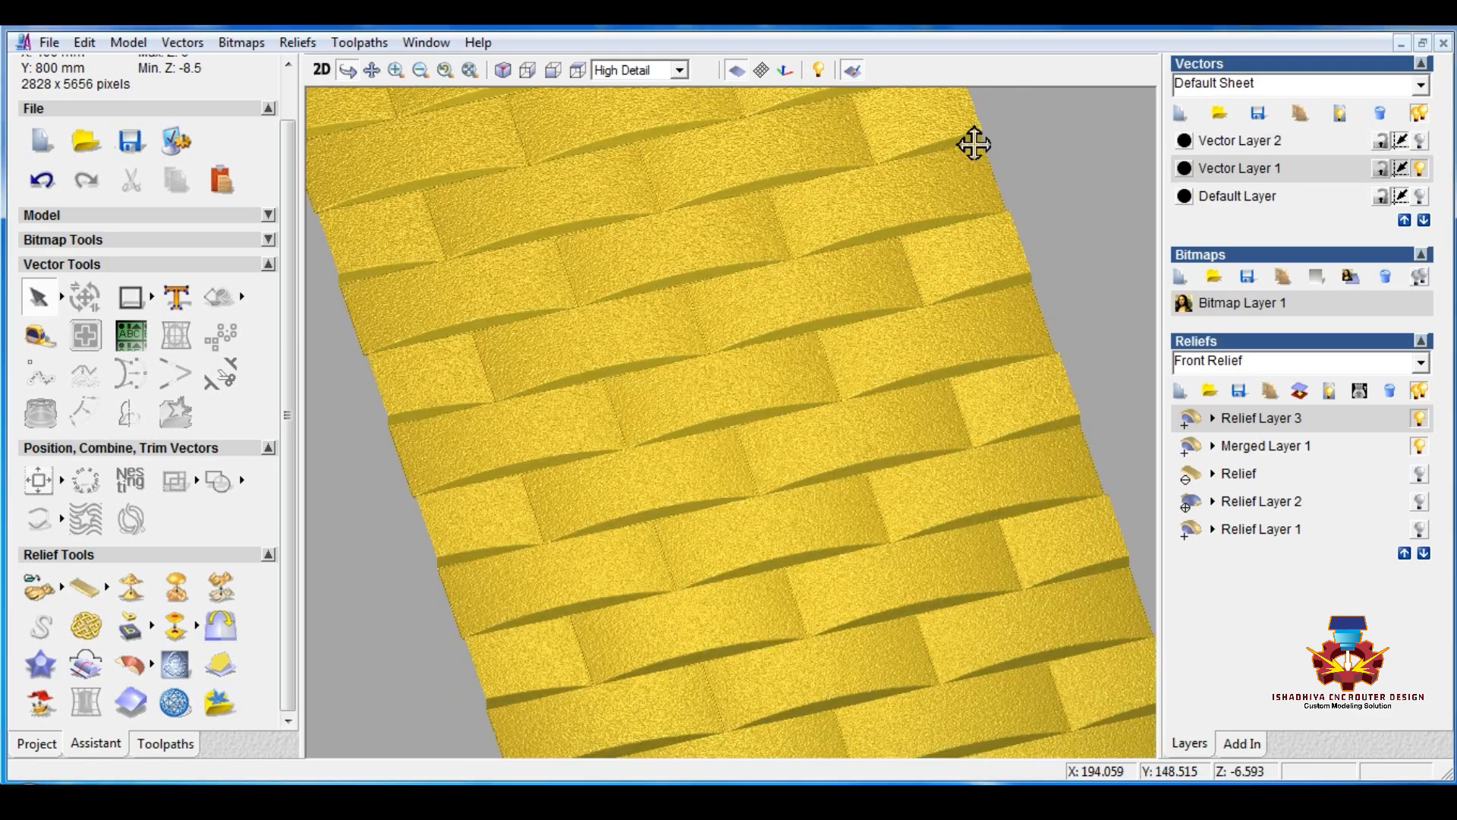
{"action": "scroll", "coordinate": [751, 441], "scroll_direction": "down", "scroll_amount": 3}
{"action": "left_click_drag", "start_coordinate": [747, 446], "coordinate": [740, 450]}
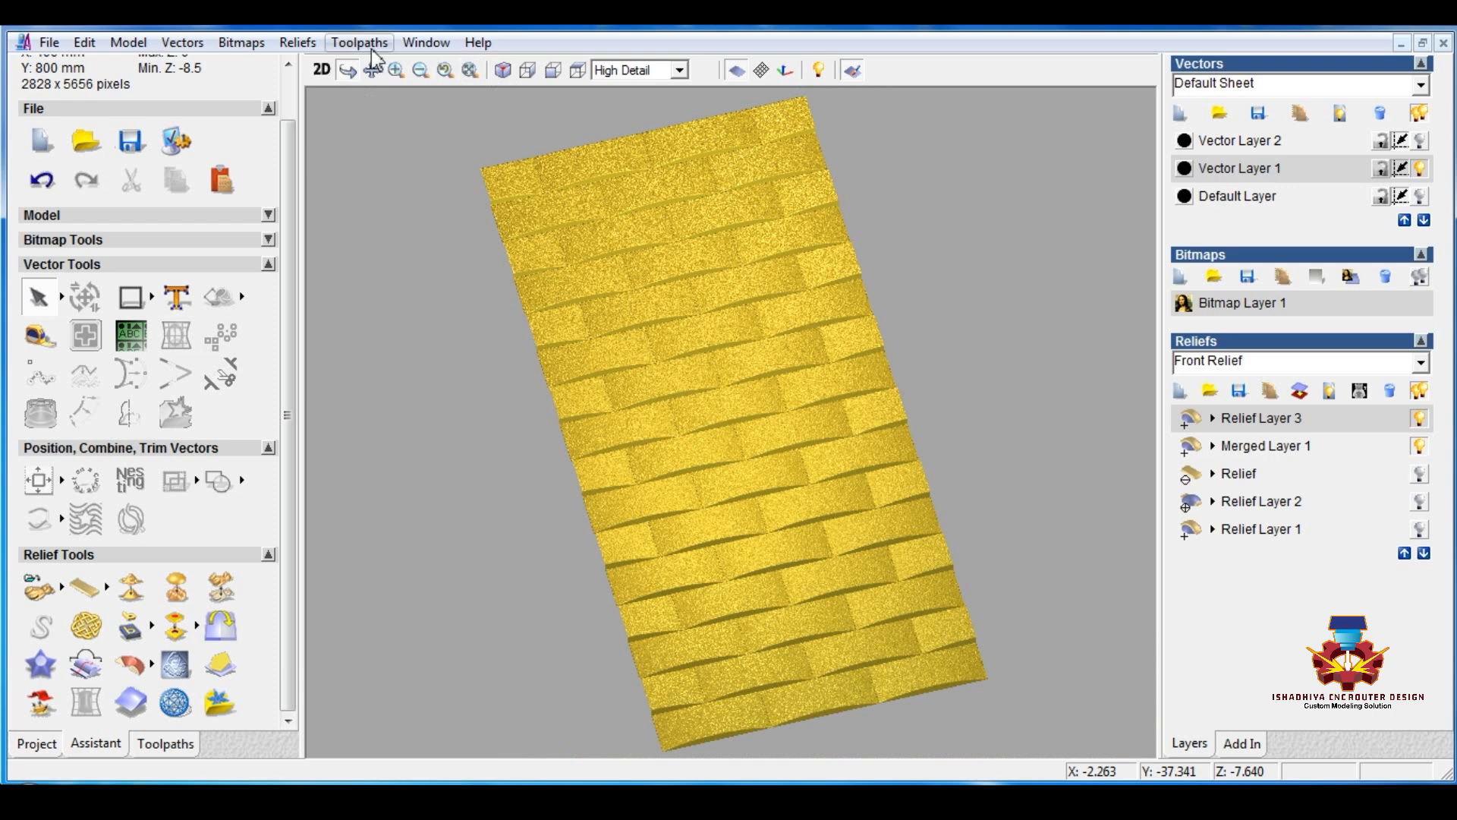
Show the 3D and 2D views side by side and make Merged Layer 1 the active relief layer.
{"action": "left_click", "coordinate": [426, 43]}
{"action": "left_click", "coordinate": [435, 92]}
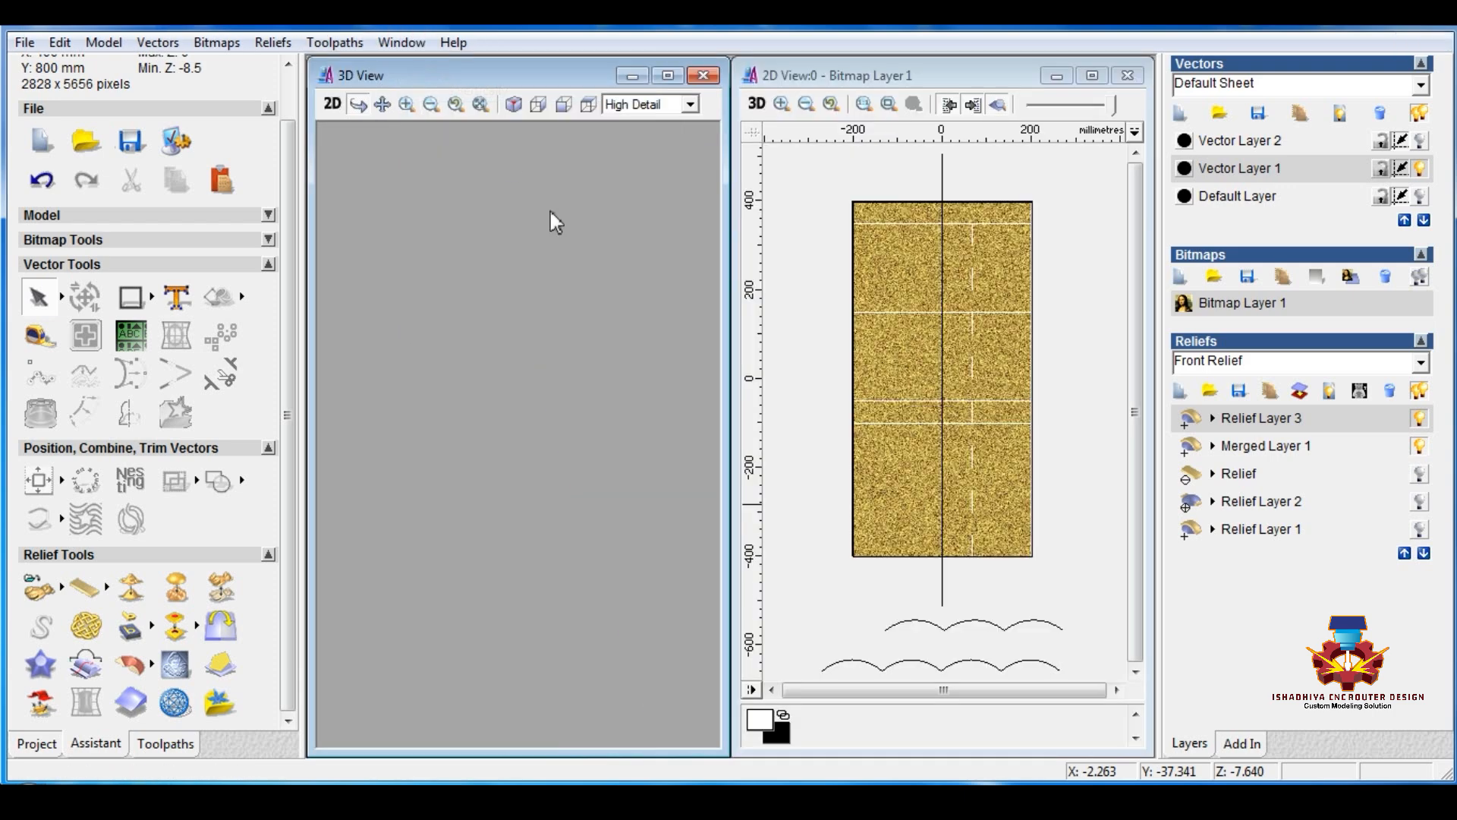
{"action": "left_click", "coordinate": [792, 315]}
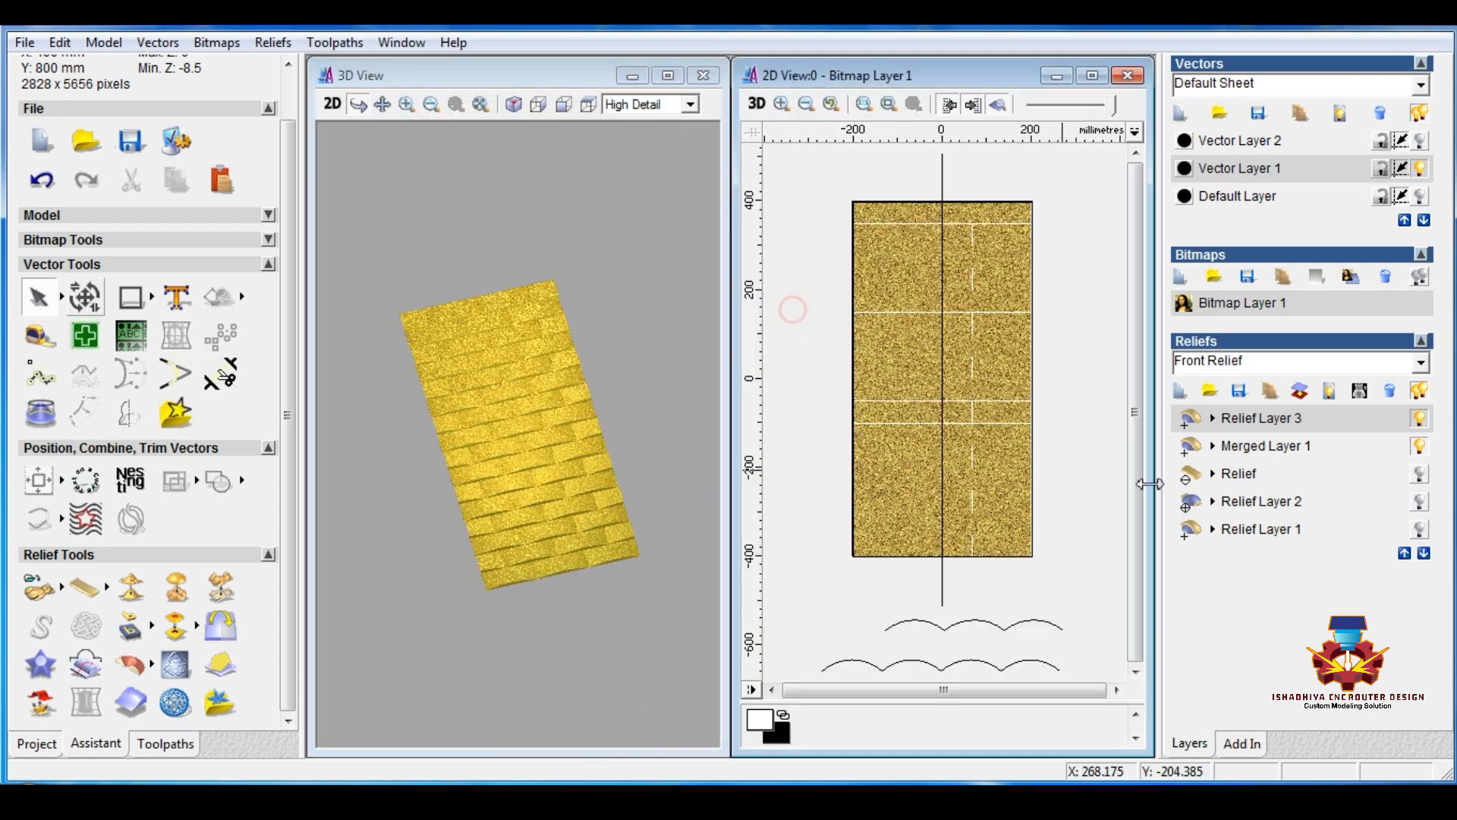
{"action": "left_click", "coordinate": [1275, 448]}
{"action": "left_click", "coordinate": [481, 413]}
{"action": "scroll", "coordinate": [504, 446], "scroll_direction": "up", "scroll_amount": 5}
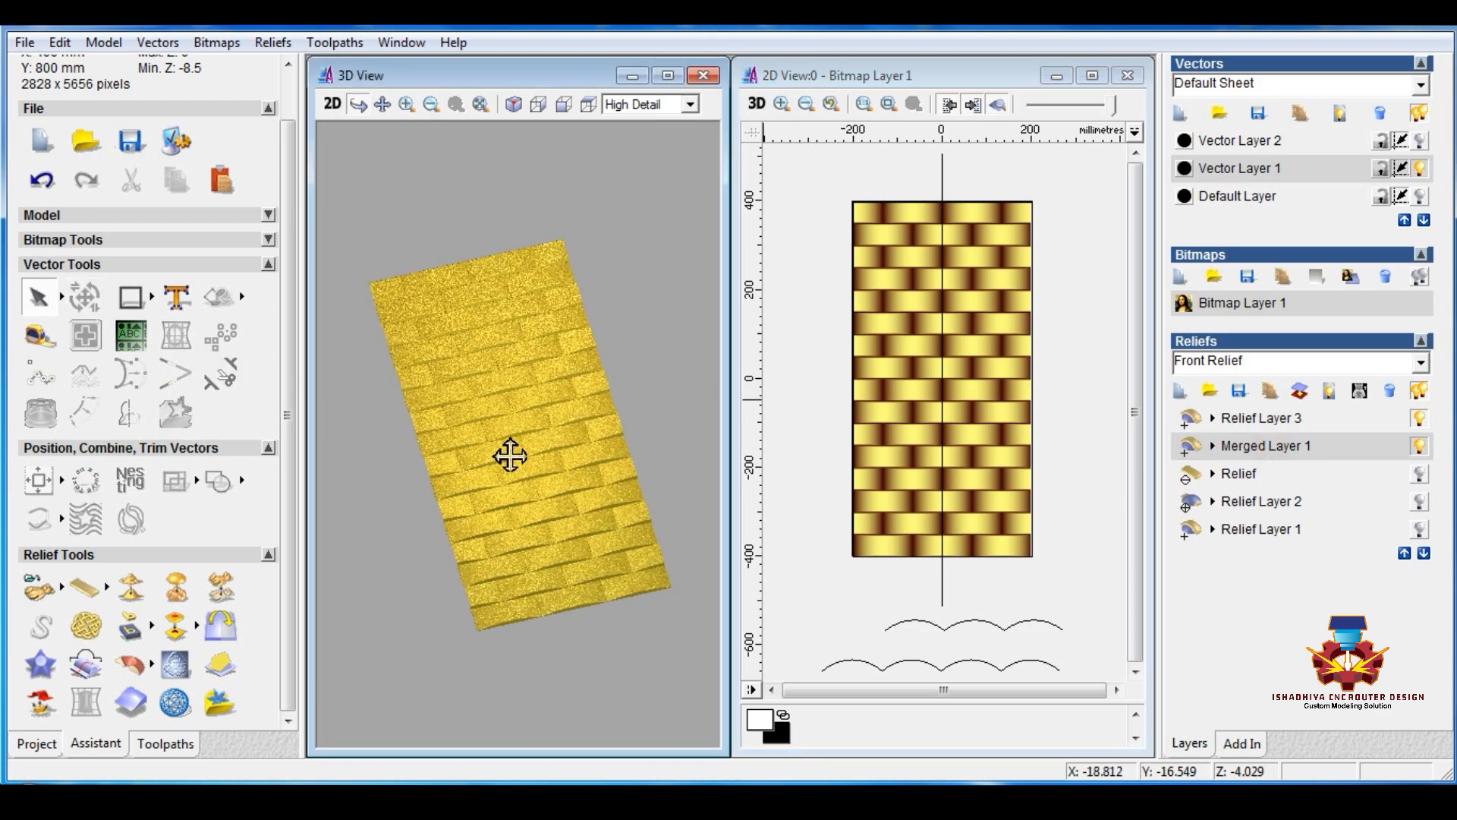
{"action": "left_click_drag", "start_coordinate": [523, 463], "coordinate": [537, 443]}
{"action": "scroll", "coordinate": [537, 443], "scroll_direction": "up", "scroll_amount": 1}
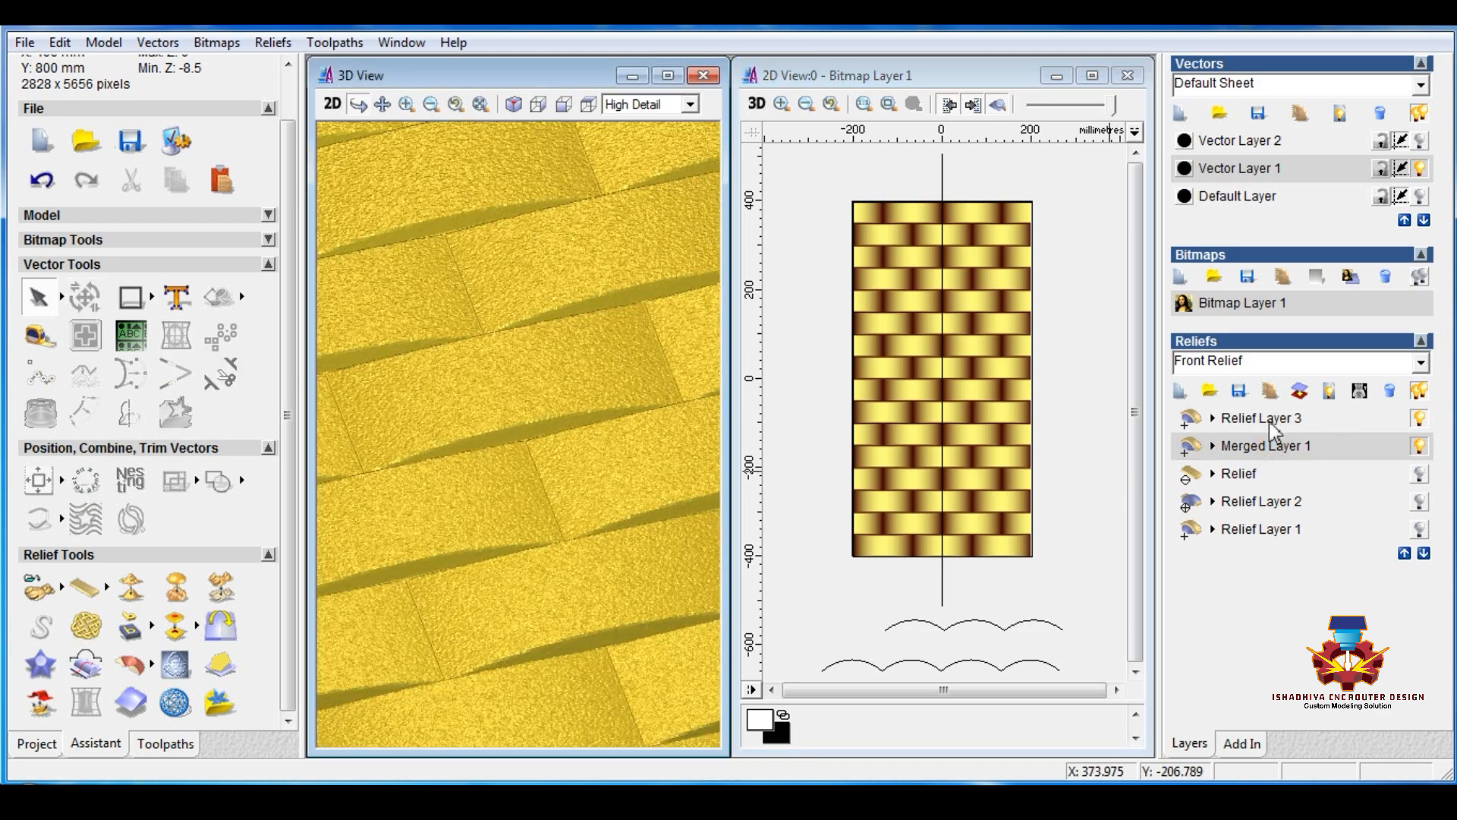
{"action": "left_click", "coordinate": [1269, 422]}
{"action": "left_click", "coordinate": [1271, 448]}
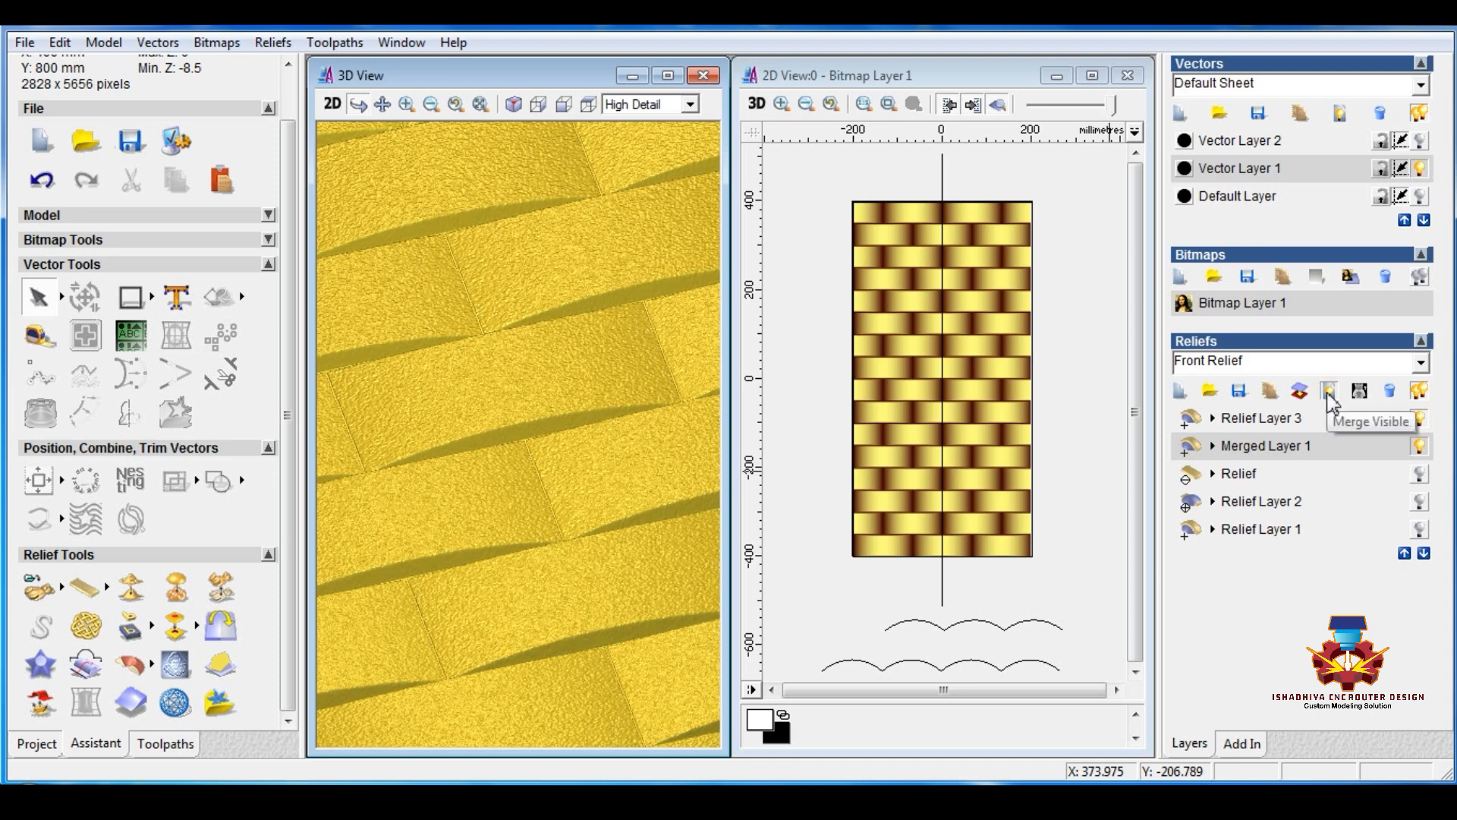
Merge the visible relief layers into a new layer and leave only that merged layer switched on and active.
{"action": "left_click", "coordinate": [1329, 403]}
{"action": "left_click", "coordinate": [1420, 473]}
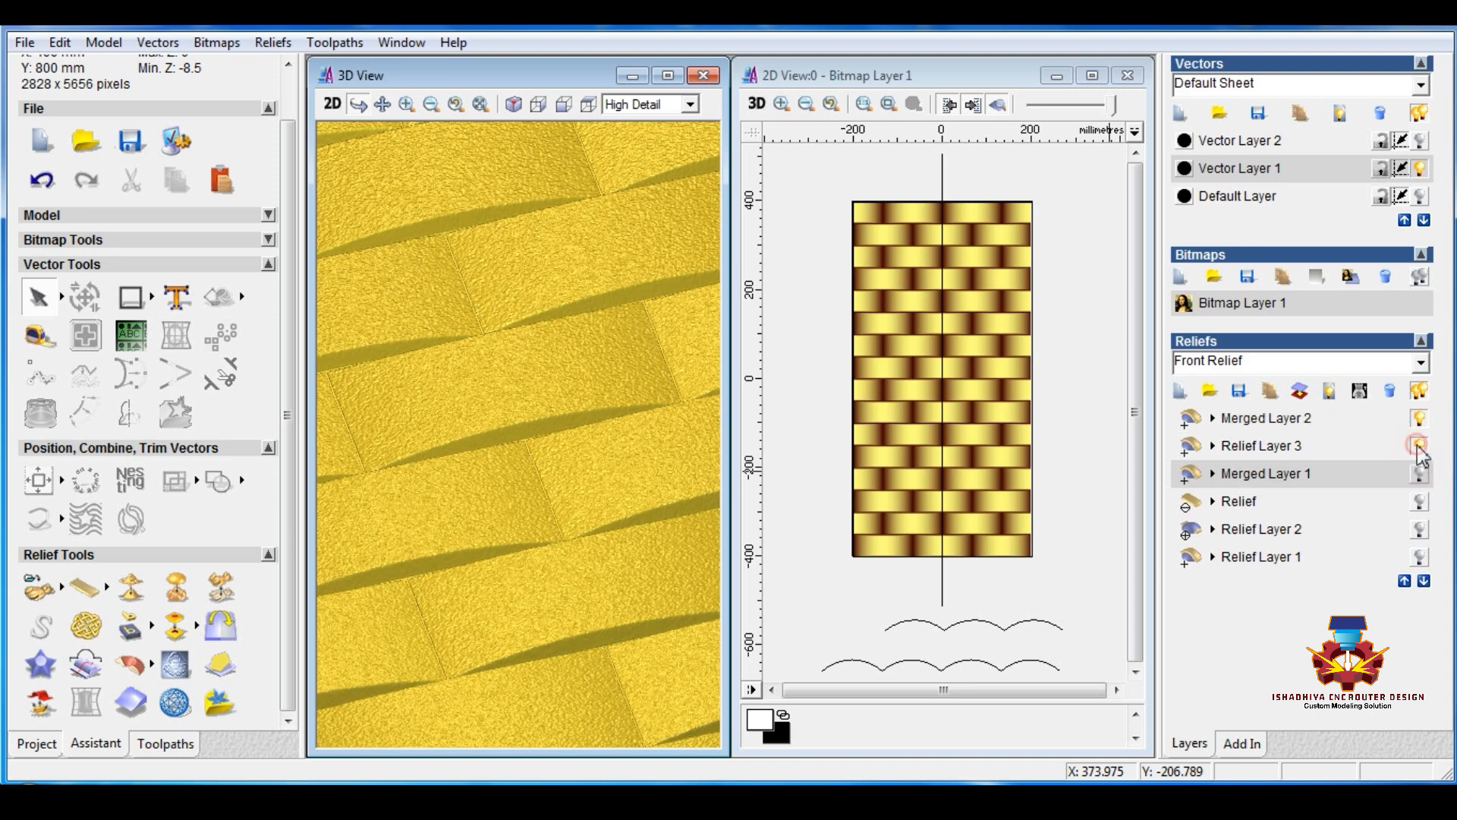
{"action": "left_click", "coordinate": [1418, 446]}
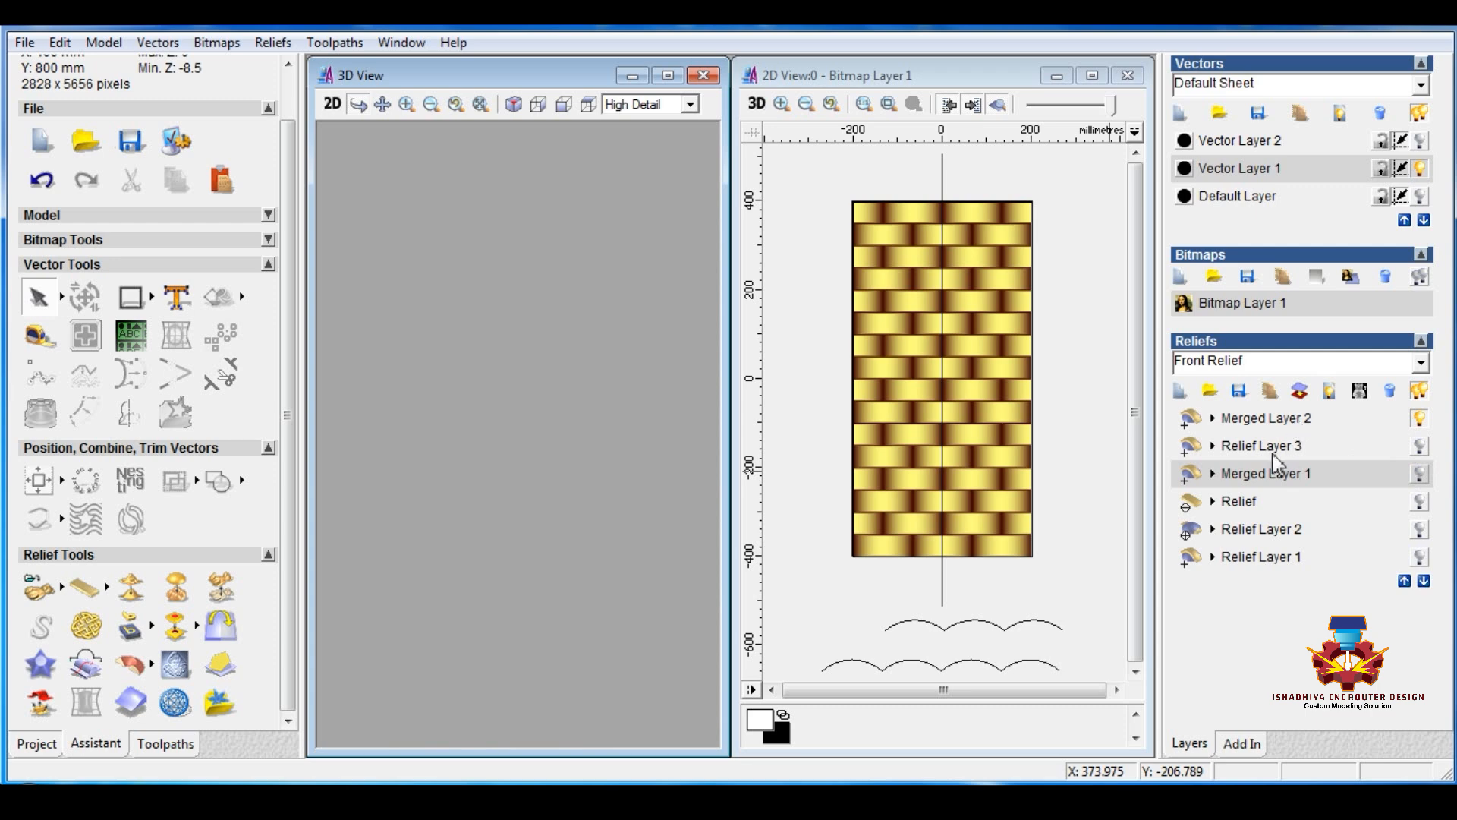
{"action": "left_click", "coordinate": [1277, 418]}
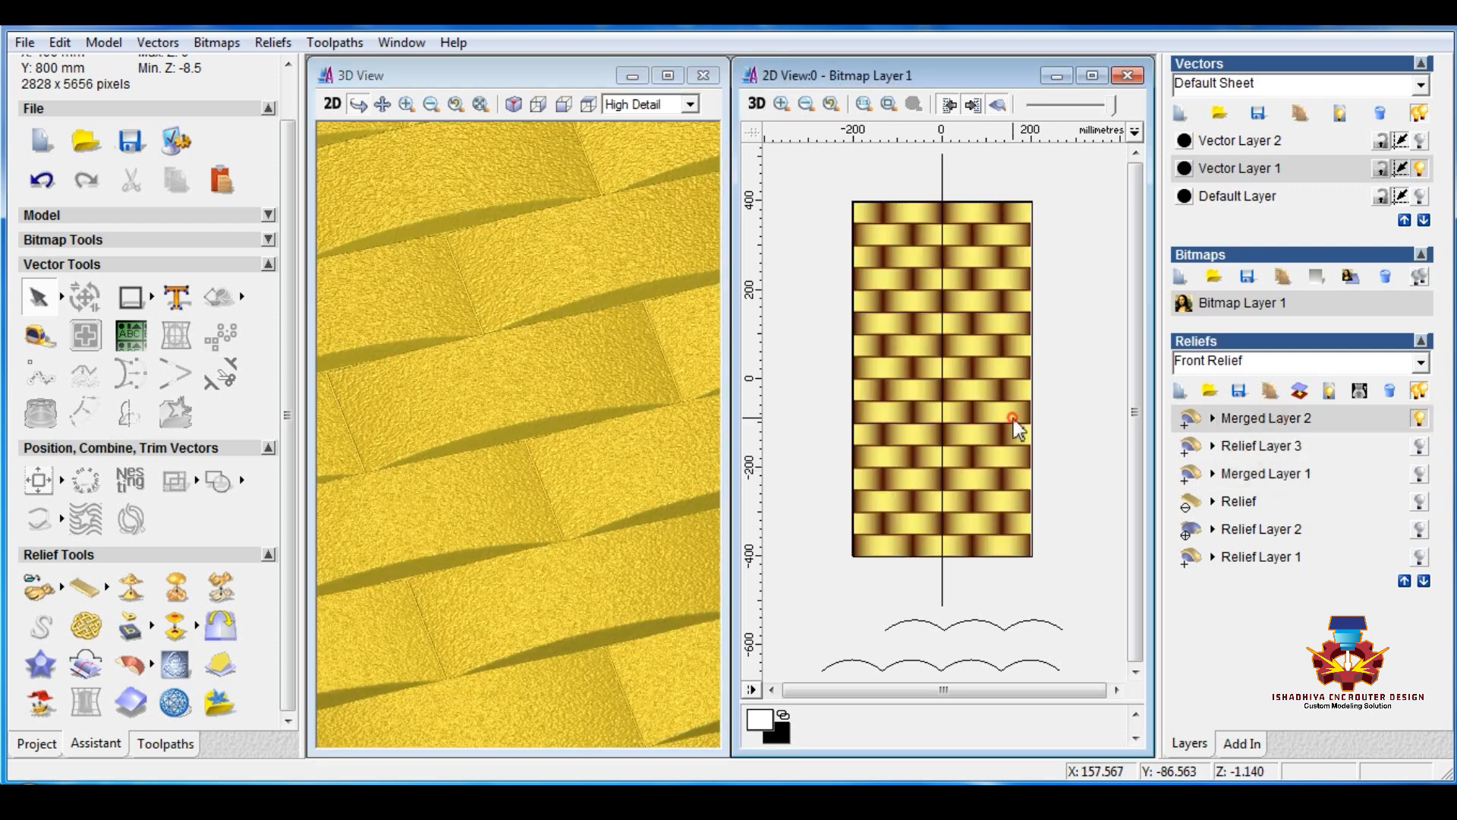
Compare Merged Layer 2 with Merged Layer 1 and Relief Layer 3 close up in the 2D view.
{"action": "scroll", "coordinate": [979, 406], "scroll_direction": "up", "scroll_amount": 10}
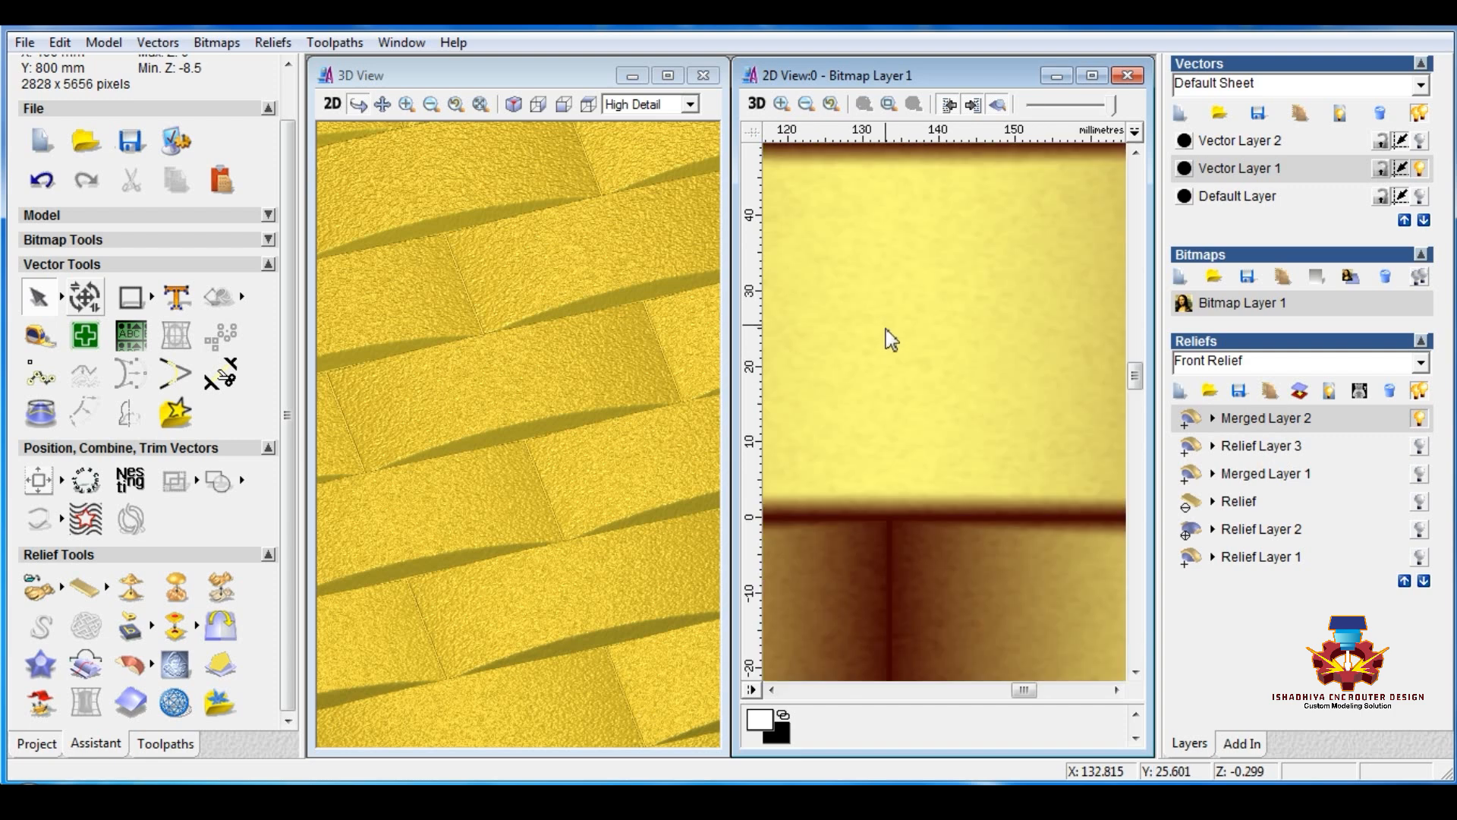
{"action": "scroll", "coordinate": [886, 330], "scroll_direction": "down", "scroll_amount": 1}
{"action": "scroll", "coordinate": [933, 389], "scroll_direction": "up", "scroll_amount": 1}
{"action": "scroll", "coordinate": [934, 390], "scroll_direction": "down", "scroll_amount": 1}
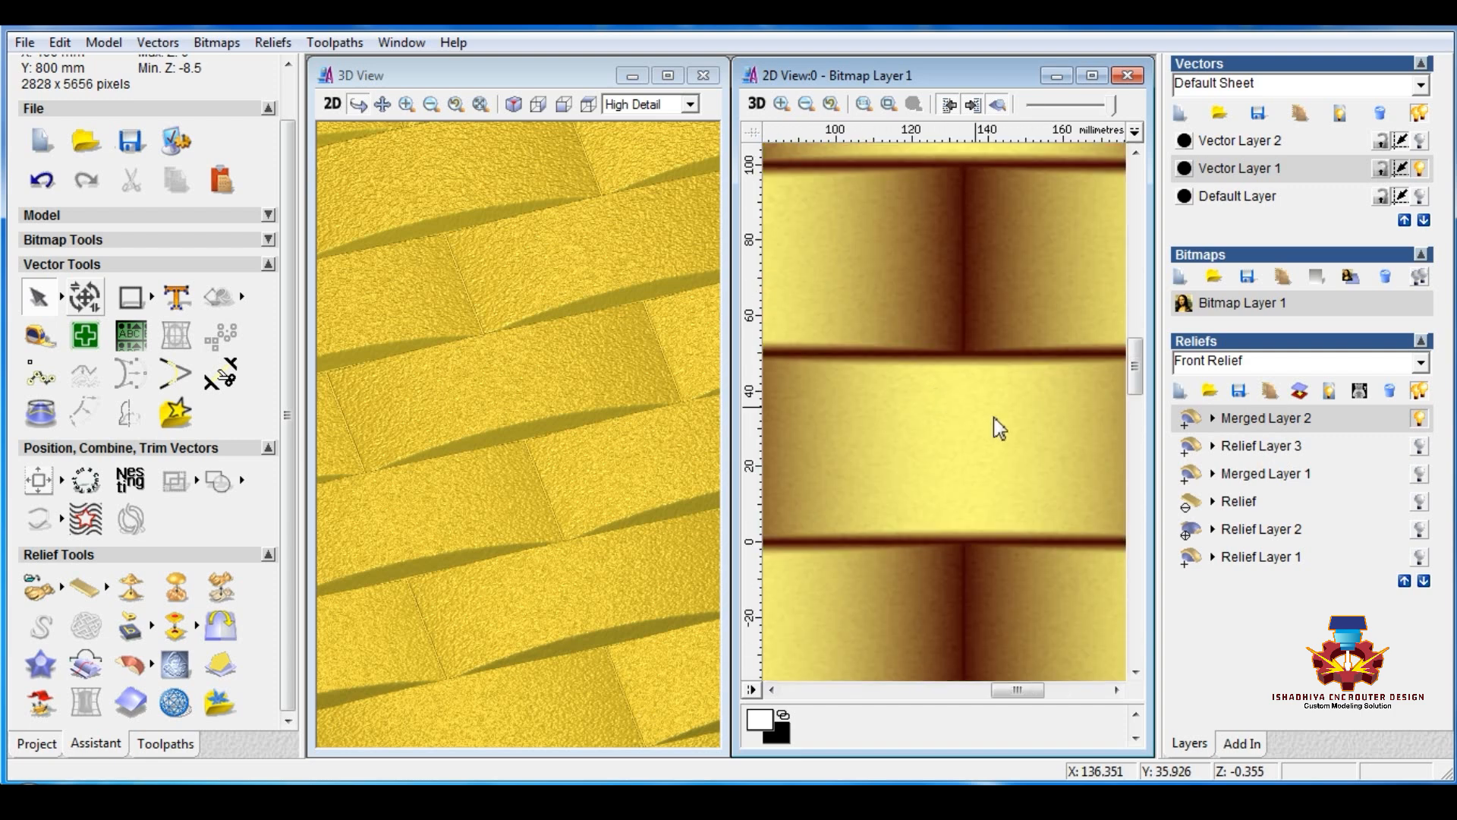
{"action": "left_click", "coordinate": [1257, 445]}
{"action": "left_click", "coordinate": [1273, 482]}
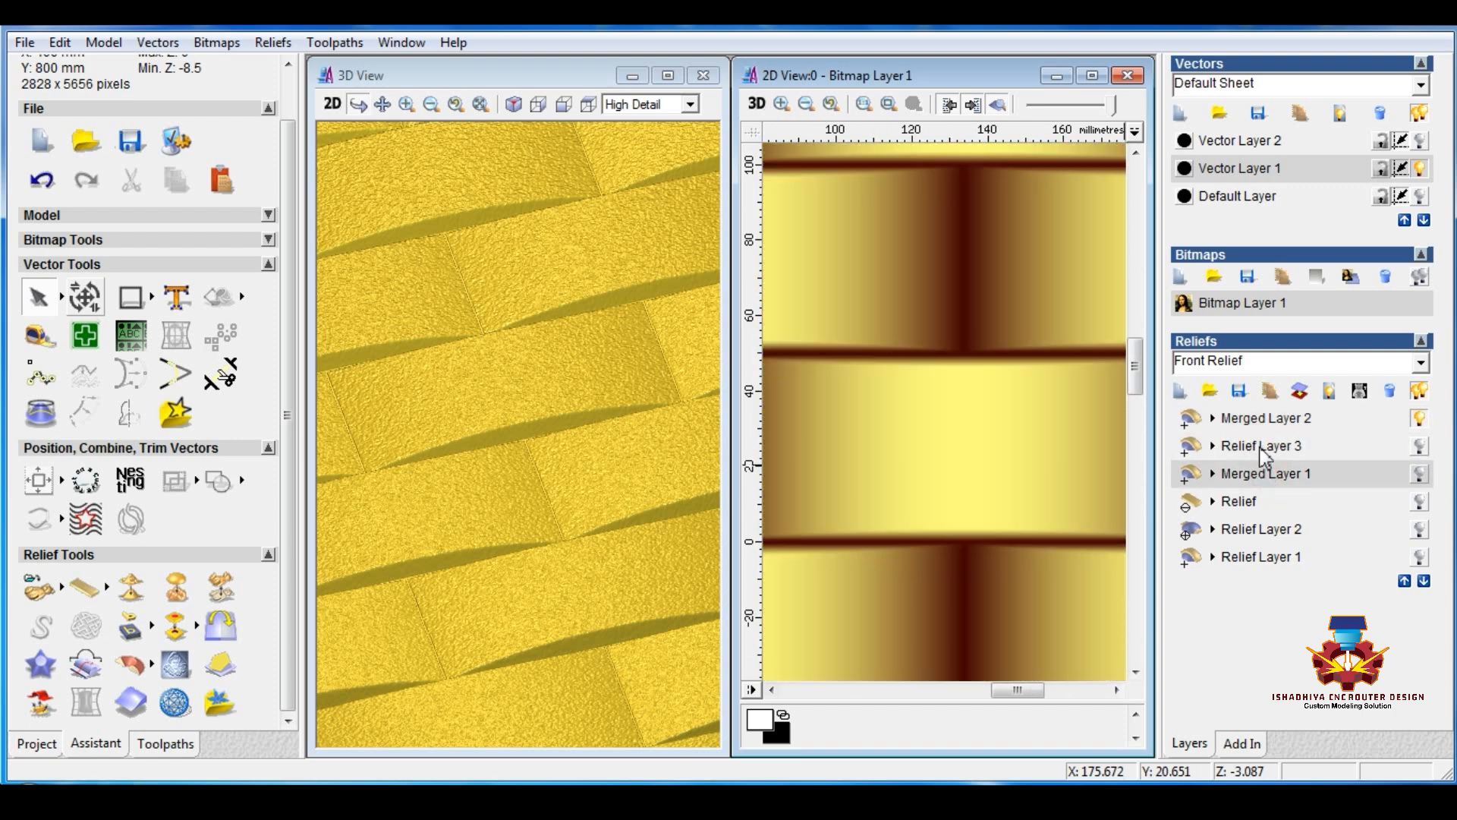
{"action": "left_click", "coordinate": [1260, 448]}
{"action": "left_click", "coordinate": [1267, 418]}
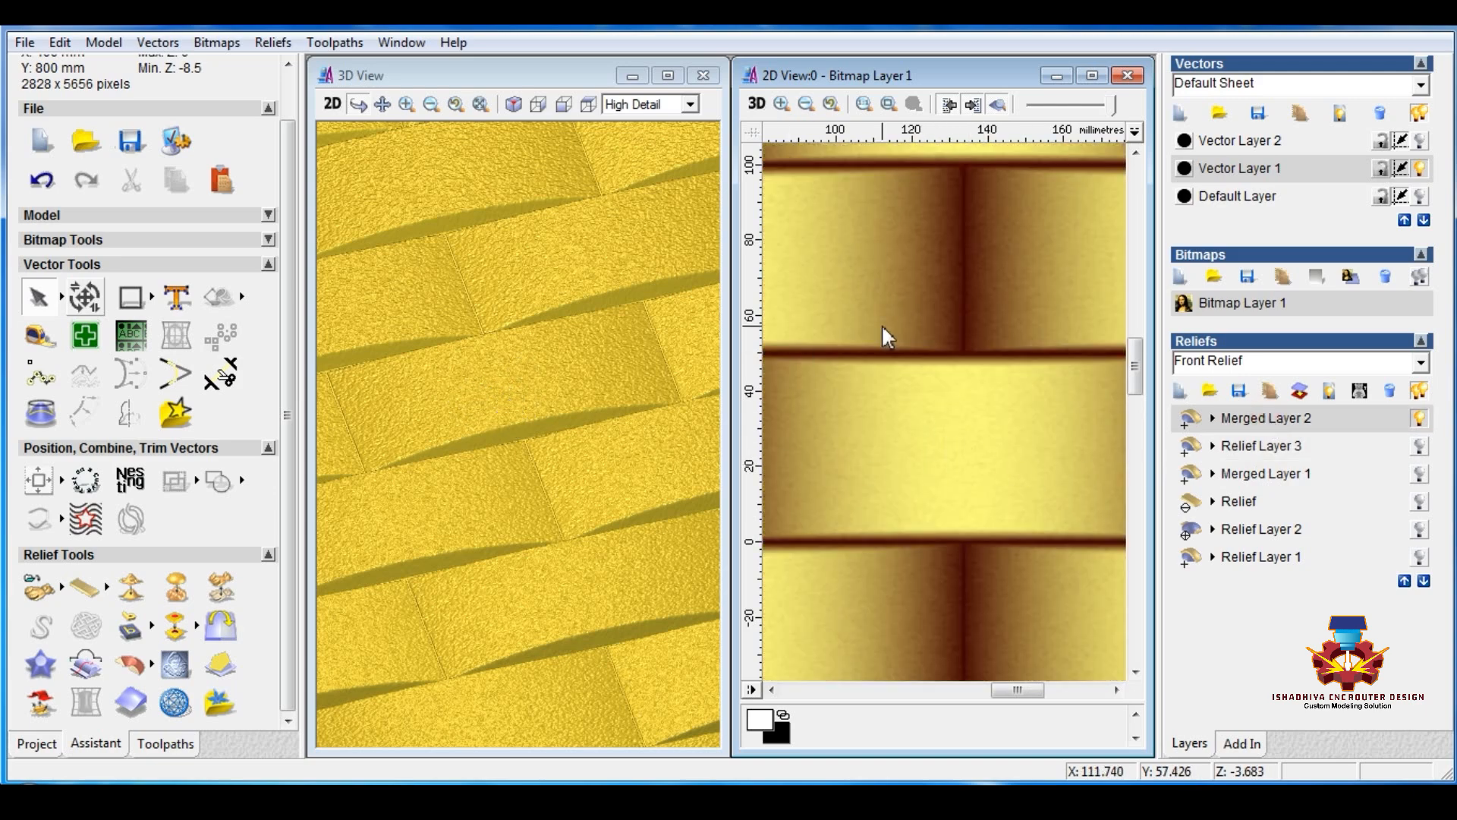
Set up a Machine Relief toolpath with the Ball Nose 3 mm tool, limited to the selected rectangular border vector around the weave.
{"action": "scroll", "coordinate": [885, 323], "scroll_direction": "down", "scroll_amount": 5}
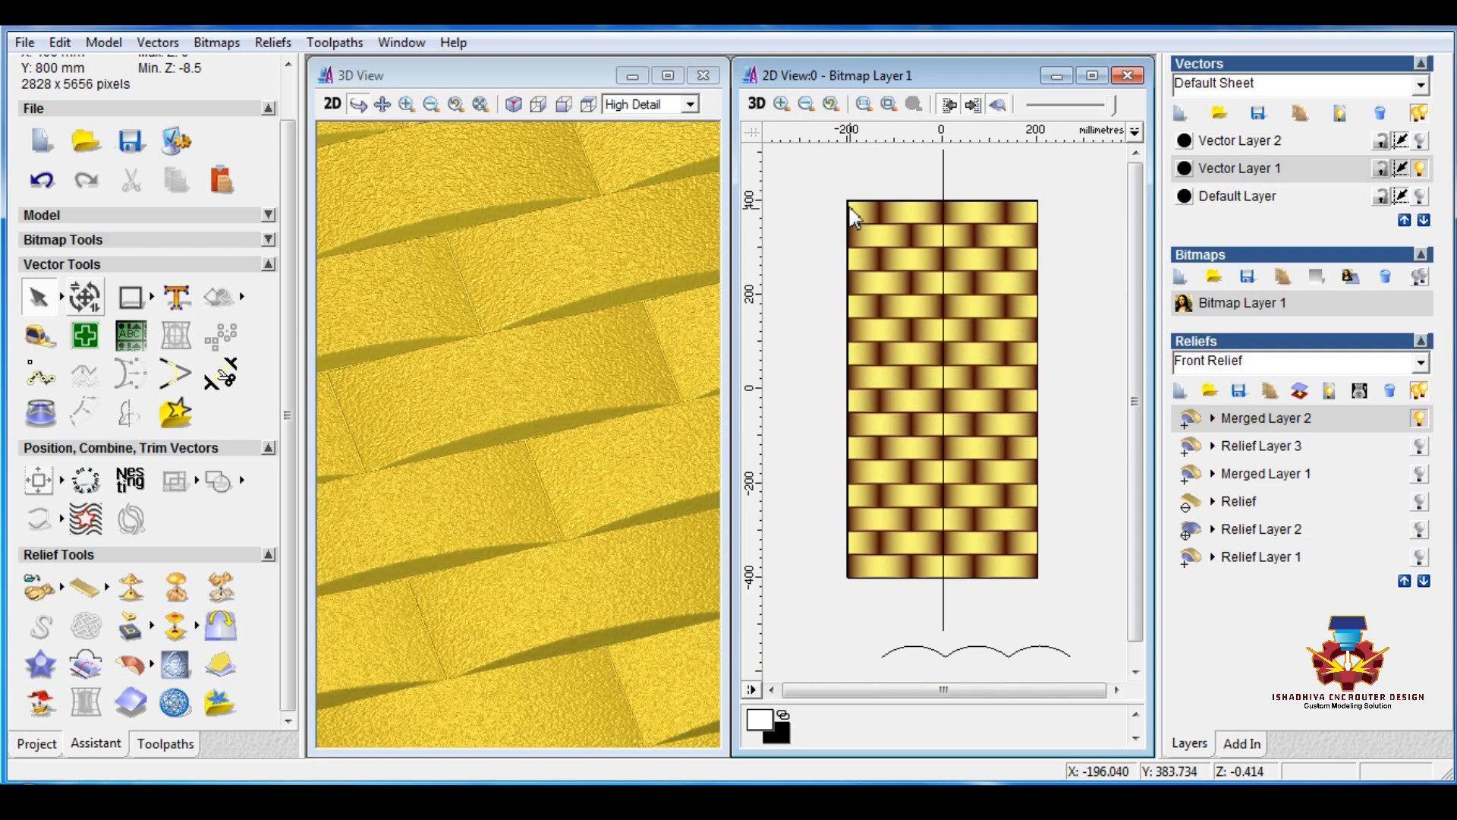
{"action": "left_click", "coordinate": [853, 213]}
{"action": "left_click", "coordinate": [166, 746]}
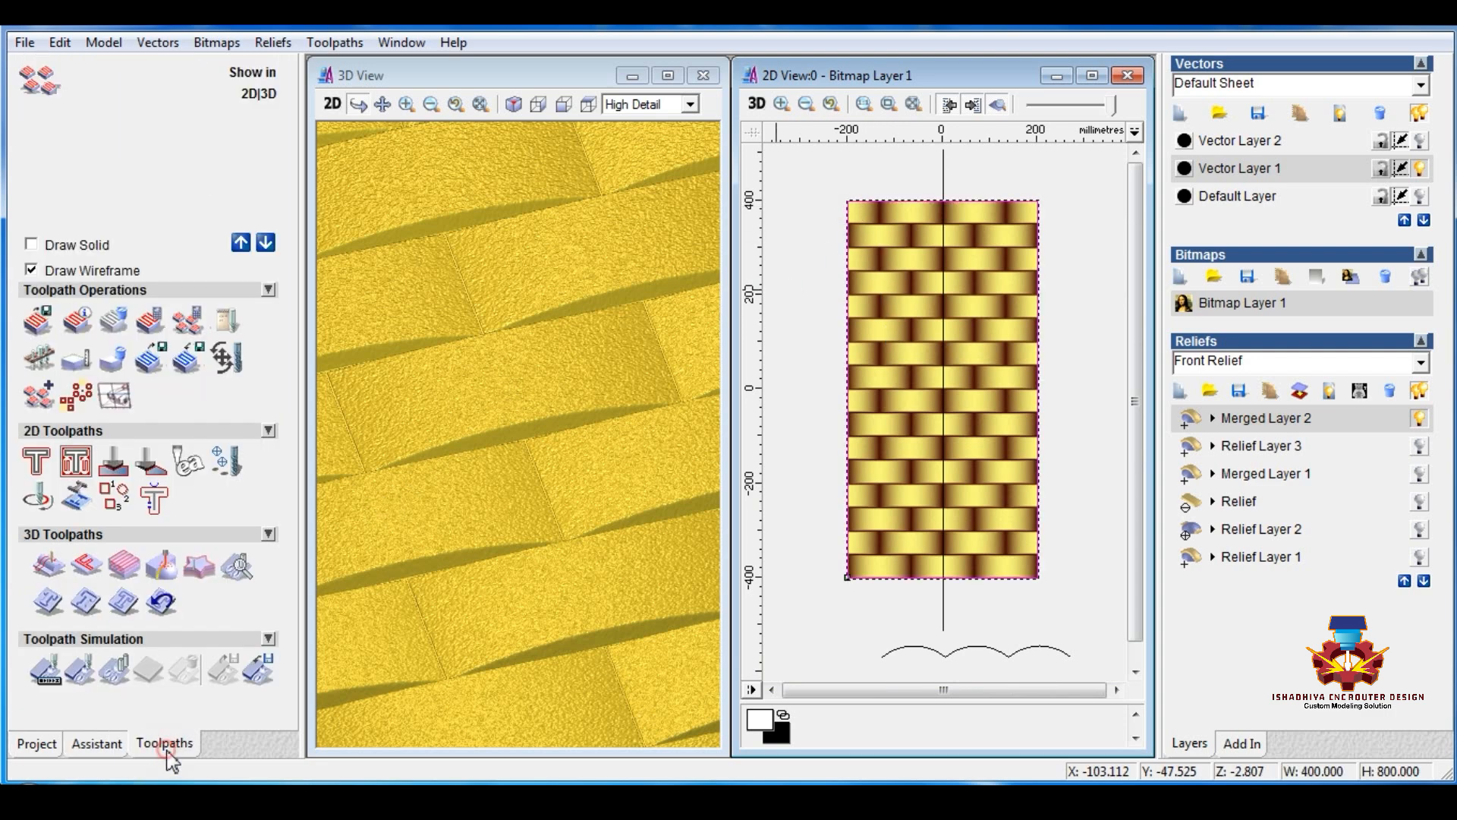
{"action": "left_click", "coordinate": [48, 568]}
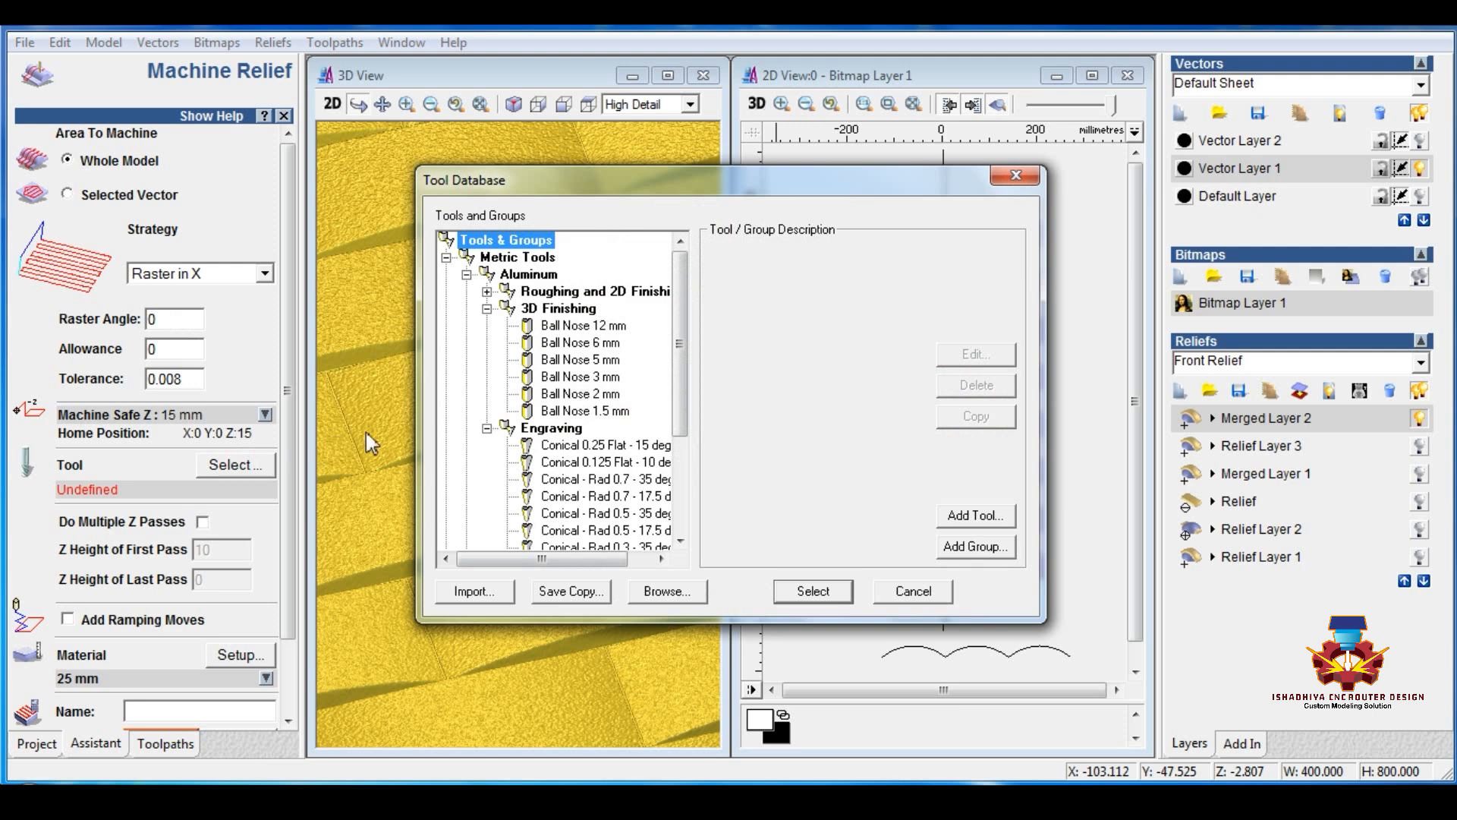
{"action": "left_click", "coordinate": [66, 193]}
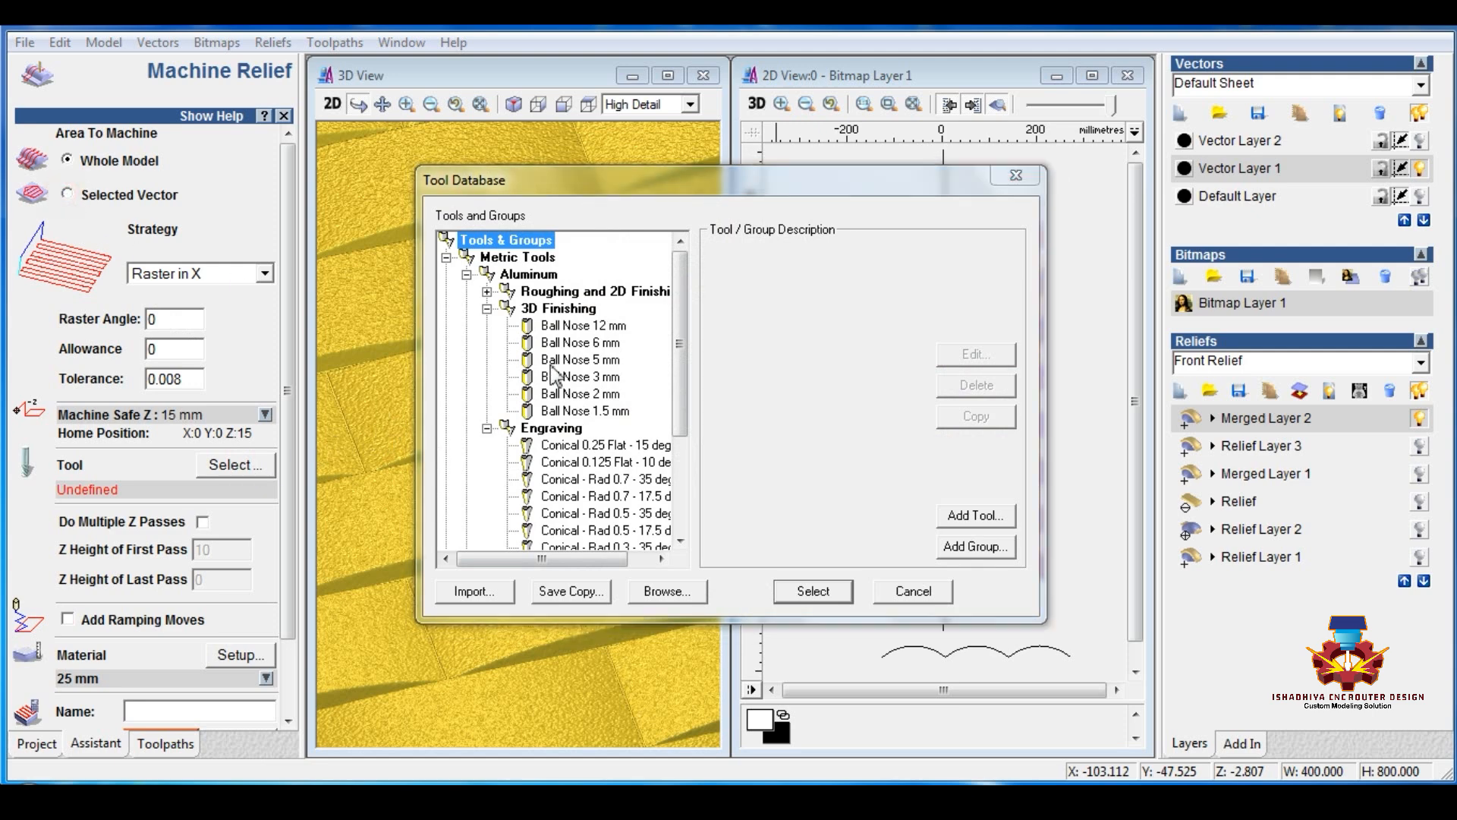
{"action": "left_click", "coordinate": [602, 361]}
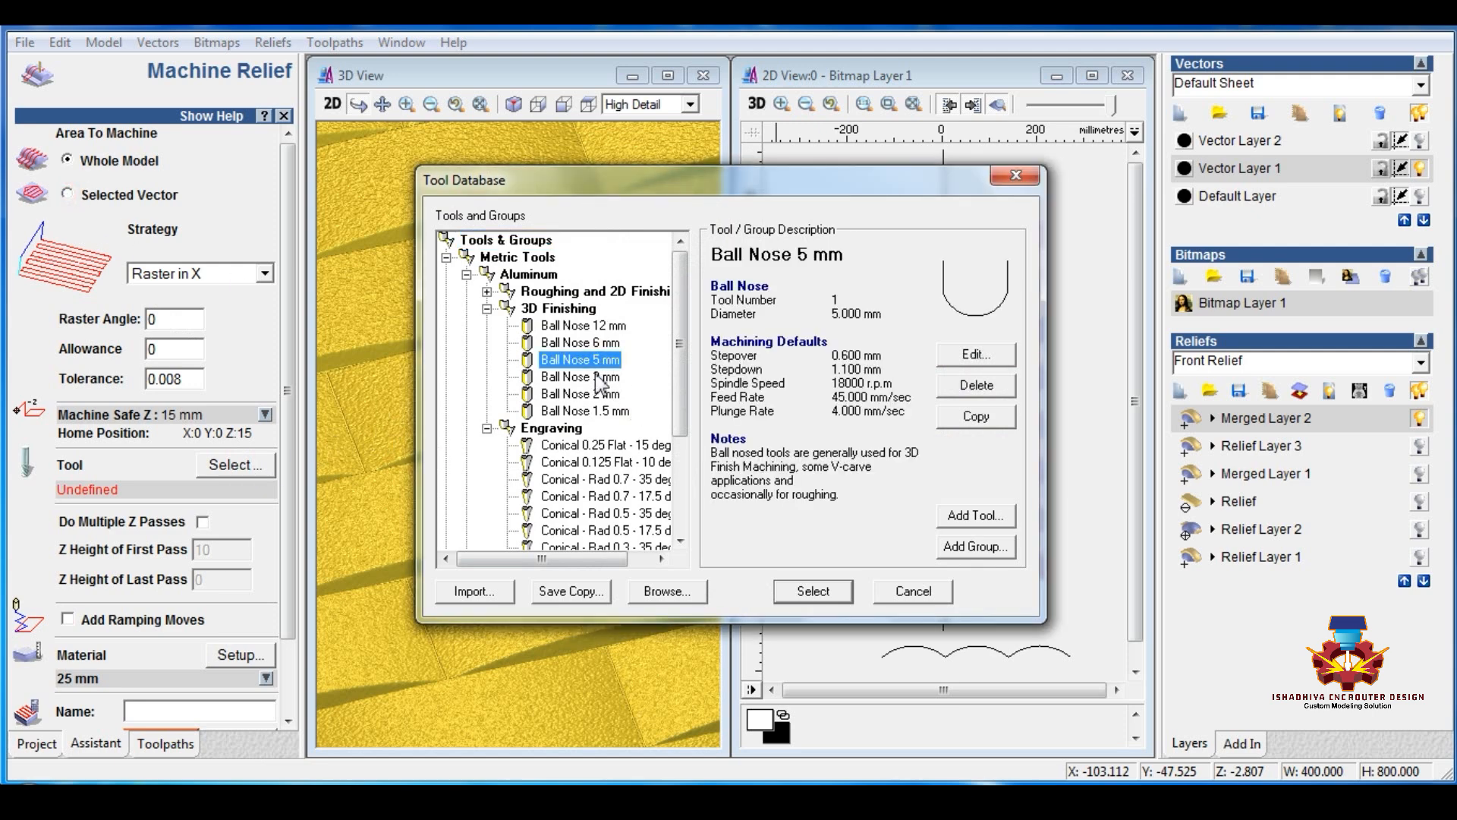
{"action": "left_click", "coordinate": [596, 377]}
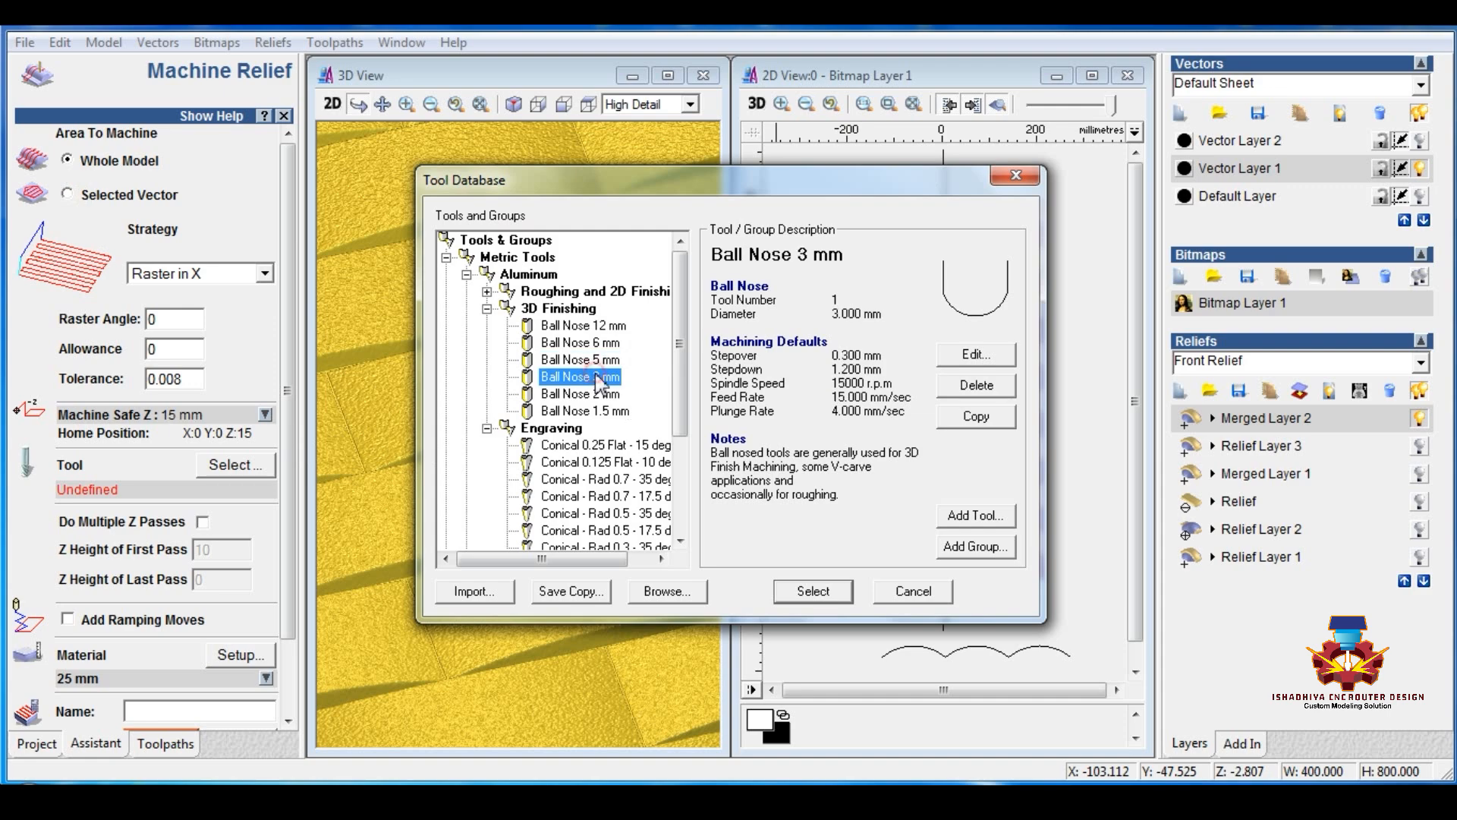
{"action": "left_click", "coordinate": [813, 590]}
{"action": "left_click", "coordinate": [66, 194]}
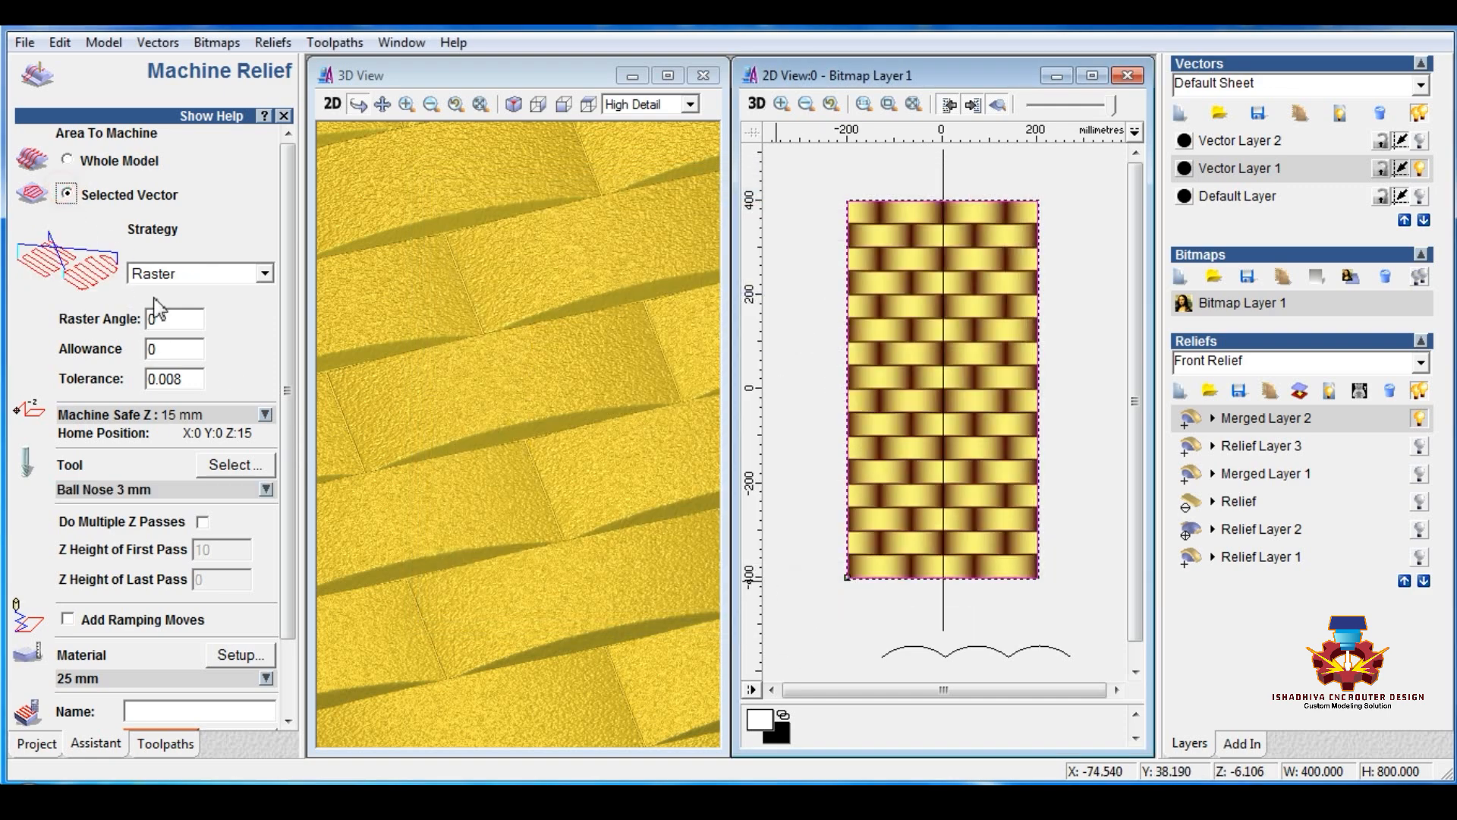
Set the ball nose tool's stepdown to 8 mm and accept the material setup with 25 mm thickness and 0 top offset.
{"action": "left_click", "coordinate": [265, 490]}
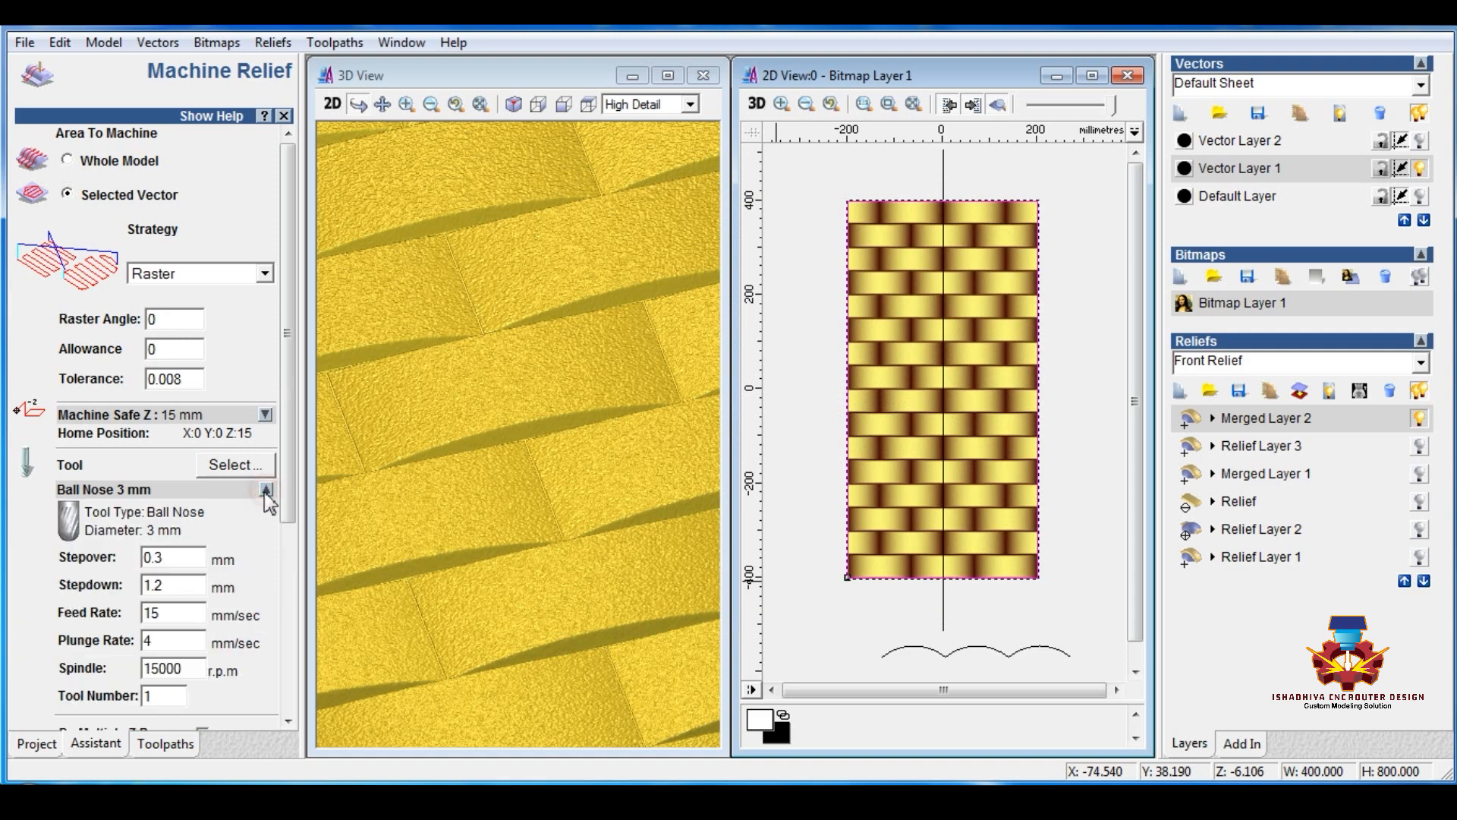
{"action": "left_click_drag", "start_coordinate": [157, 584], "coordinate": [134, 589]}
{"action": "scroll", "coordinate": [278, 531], "scroll_direction": "down", "scroll_amount": 5}
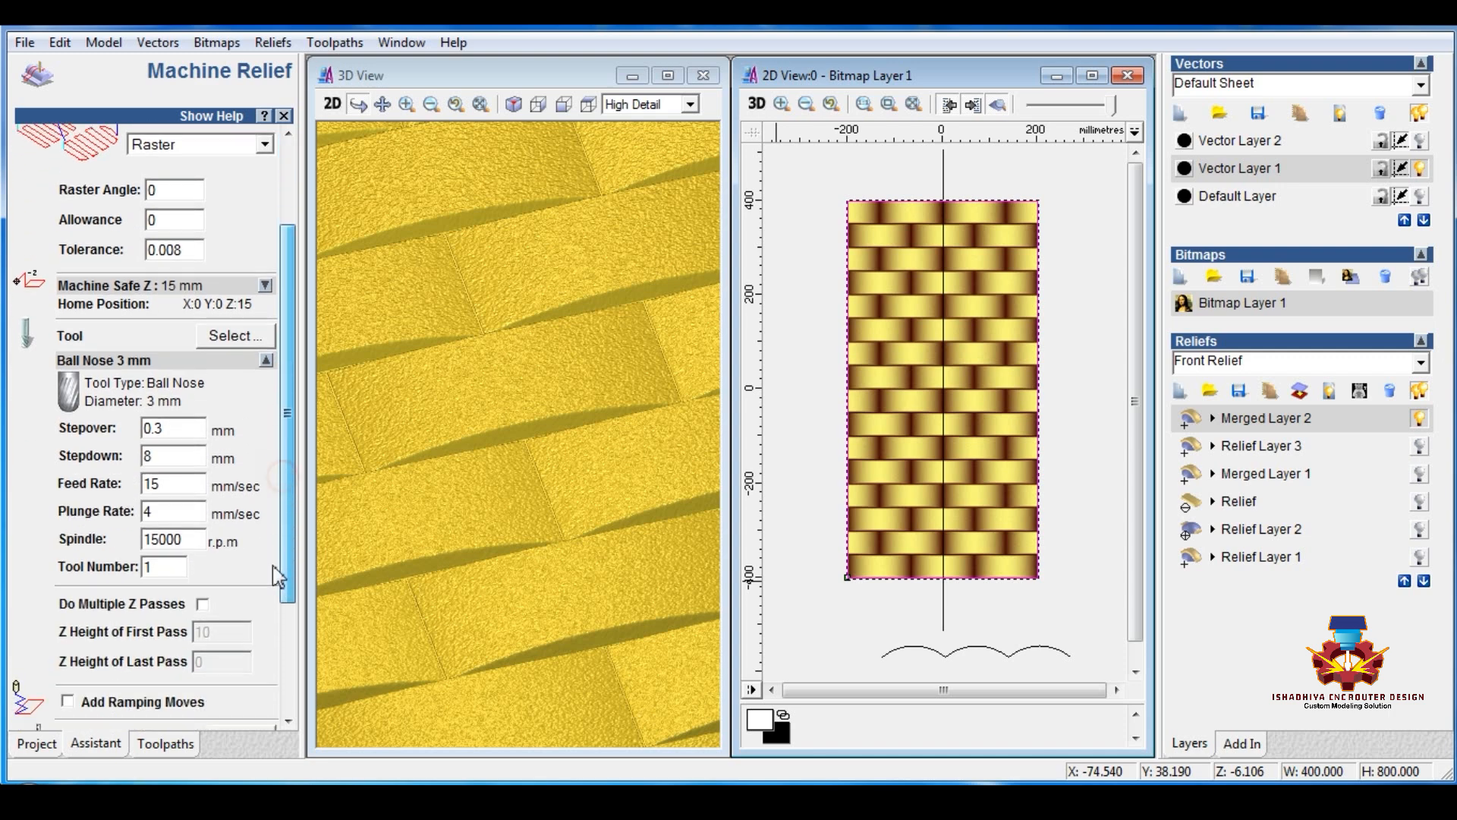
{"action": "left_click", "coordinate": [234, 570]}
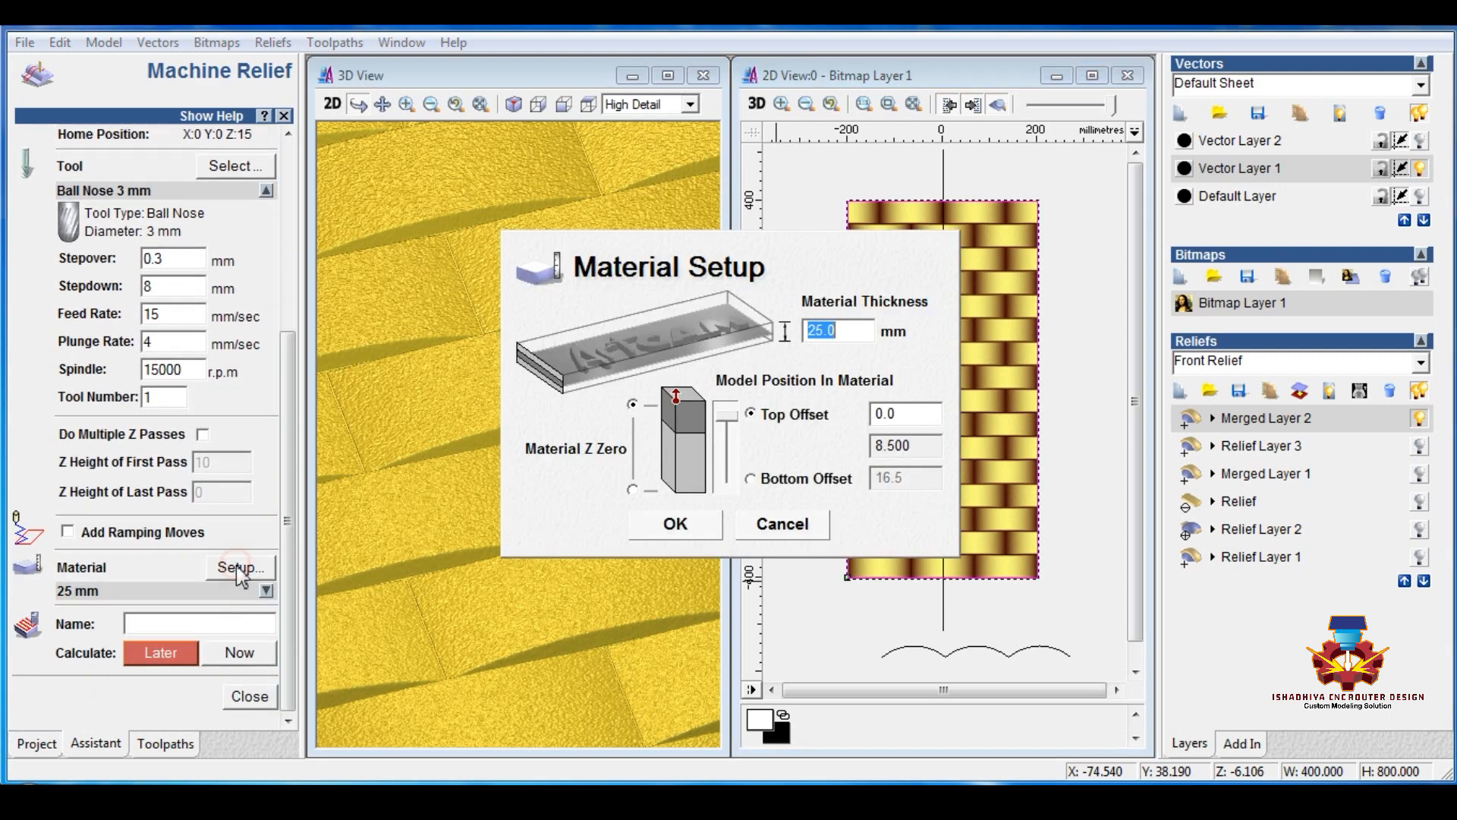
{"action": "left_click", "coordinate": [726, 418]}
{"action": "left_click", "coordinate": [675, 524]}
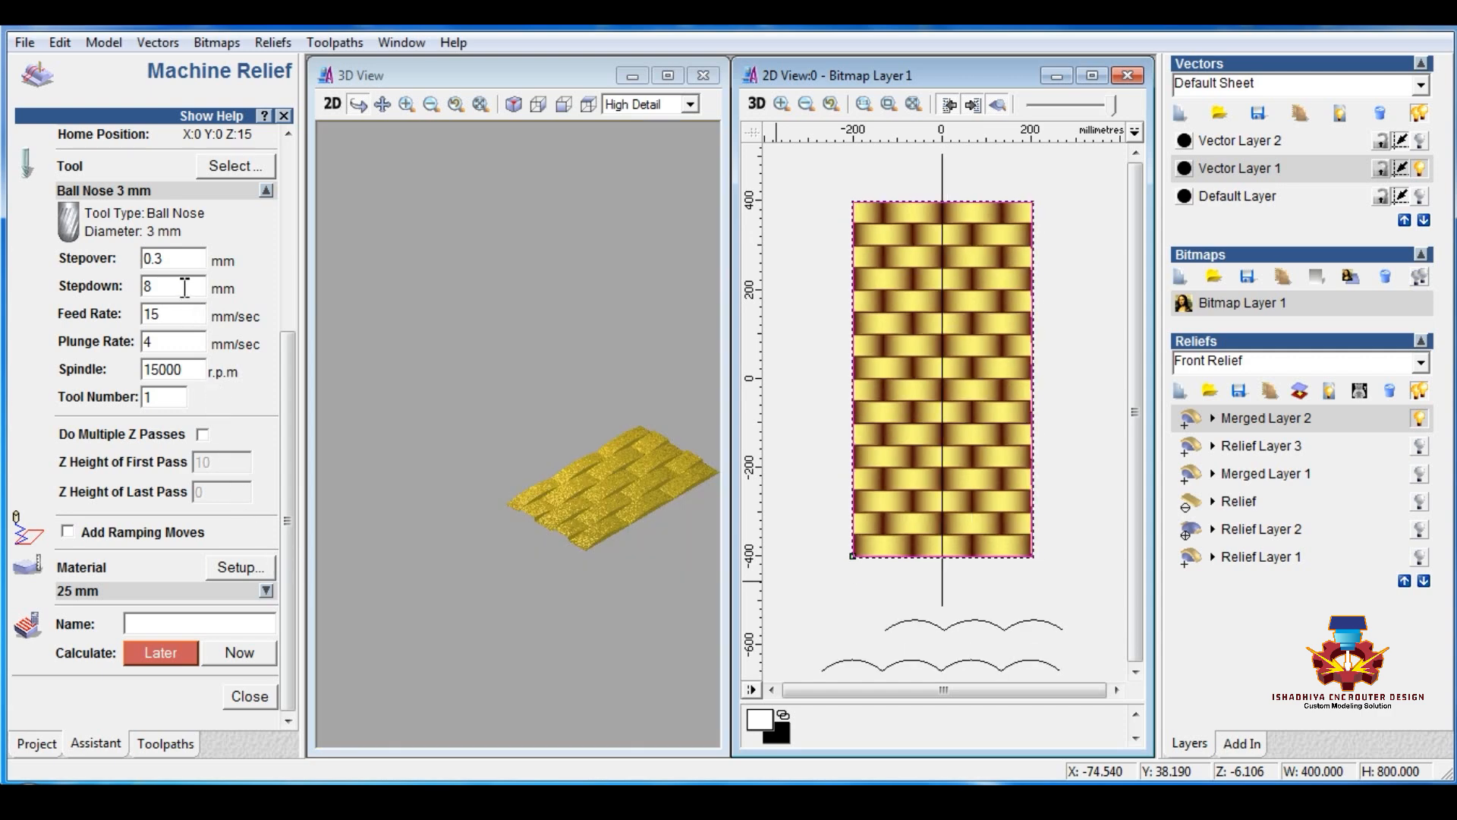
Check the model depth in the material setup and set the tool's stepdown to 8.5 mm.
{"action": "left_click", "coordinate": [241, 567]}
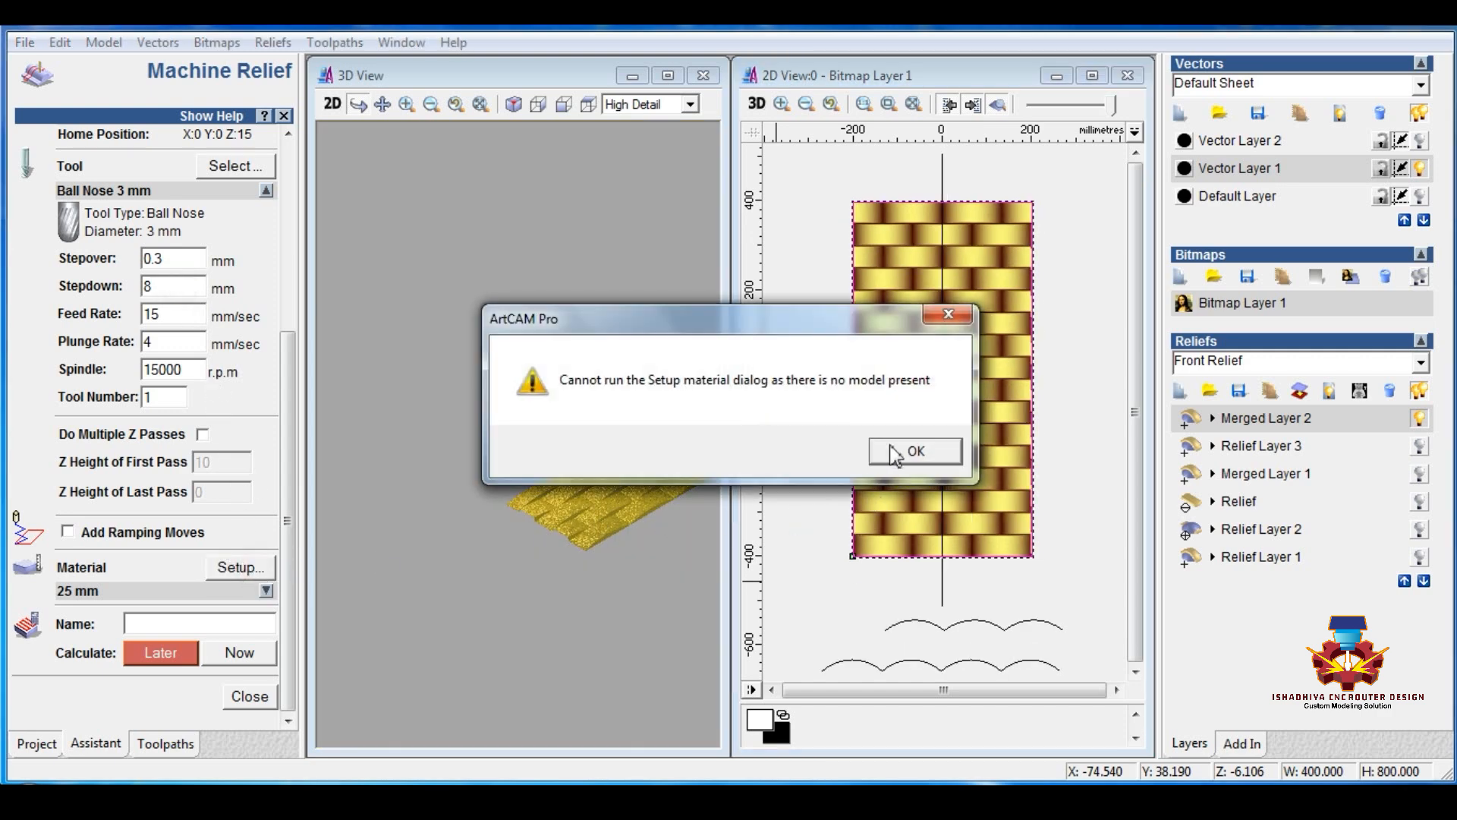
{"action": "left_click", "coordinate": [896, 452]}
{"action": "left_click", "coordinate": [238, 569]}
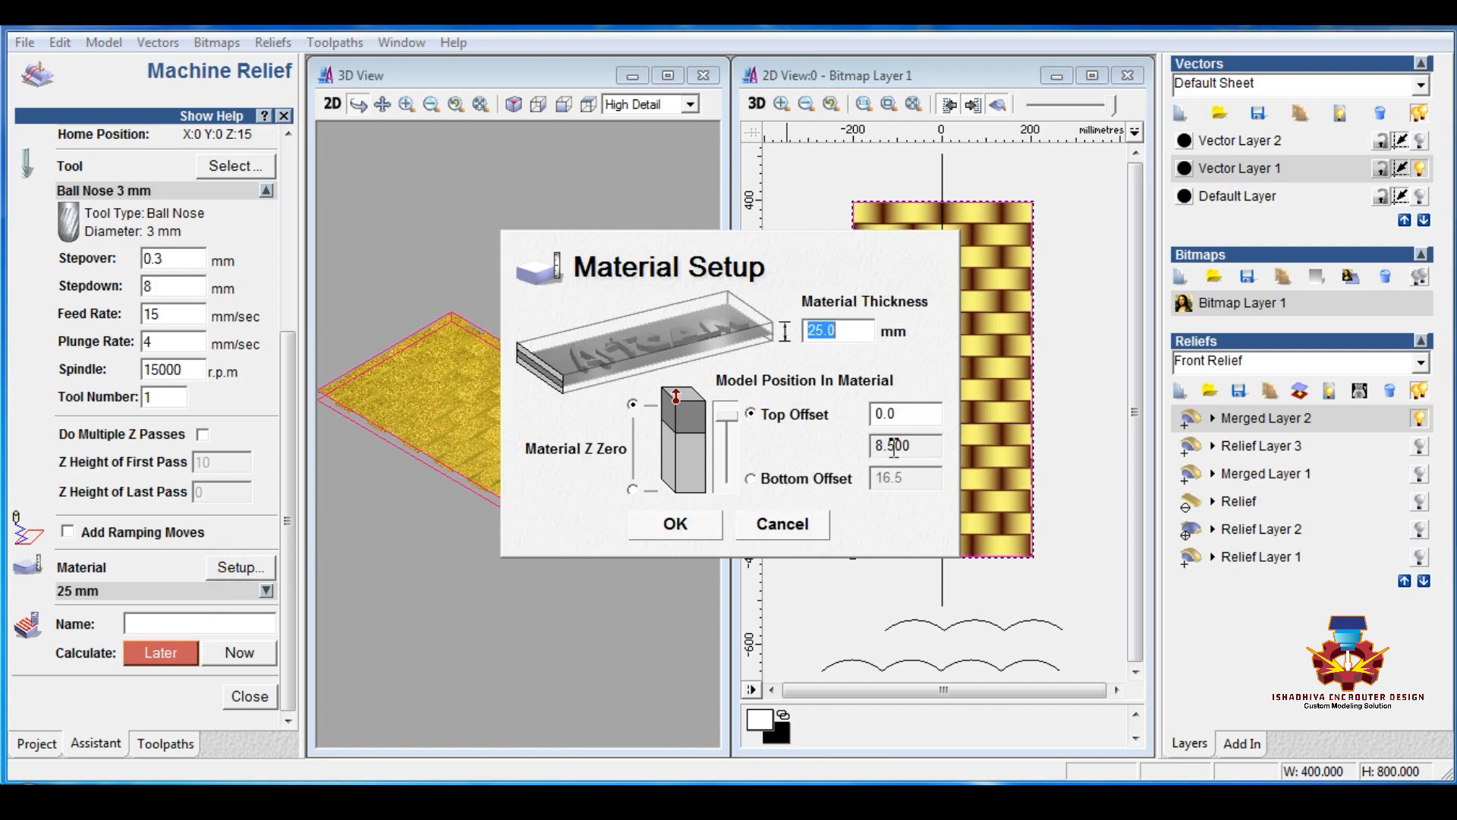
{"action": "left_click", "coordinate": [782, 529]}
{"action": "left_click", "coordinate": [166, 279]}
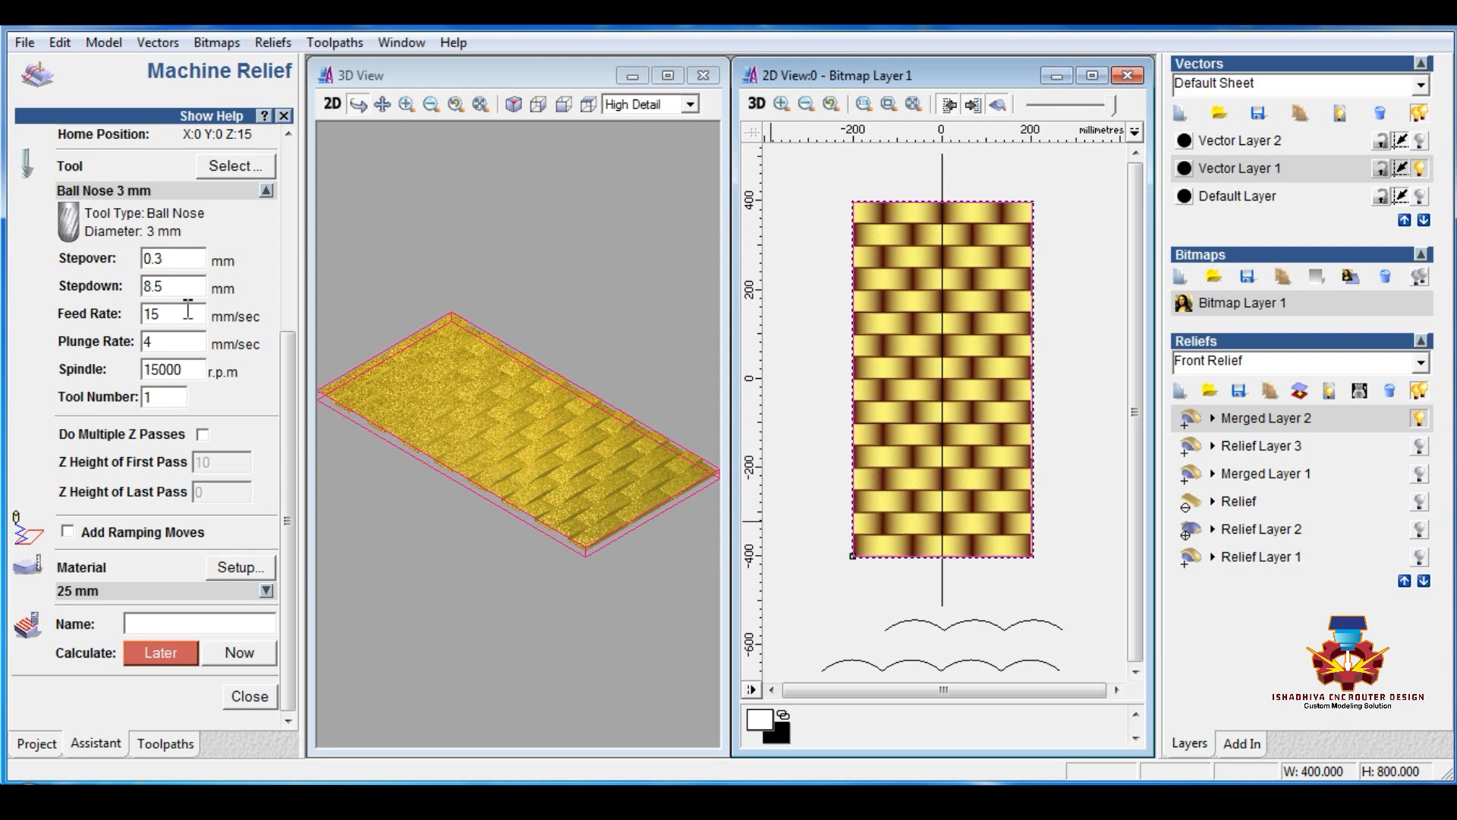
Accept the 25 mm material setup and calculate the Machine Relief toolpath immediately.
{"action": "left_click", "coordinate": [239, 568]}
{"action": "left_click", "coordinate": [683, 519]}
{"action": "left_click", "coordinate": [238, 654]}
{"action": "left_click", "coordinate": [234, 656]}
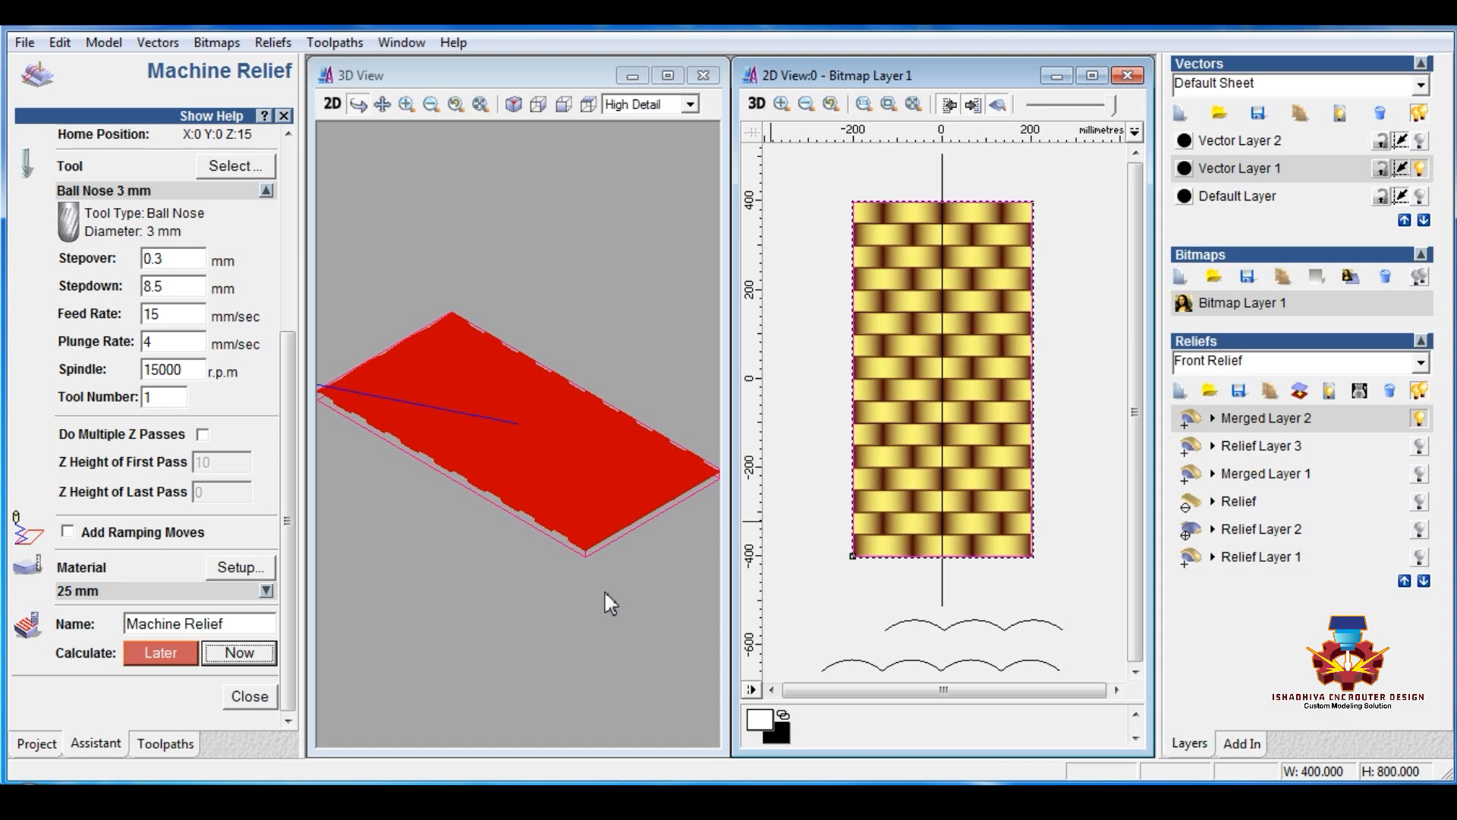
{"action": "left_click", "coordinate": [250, 696]}
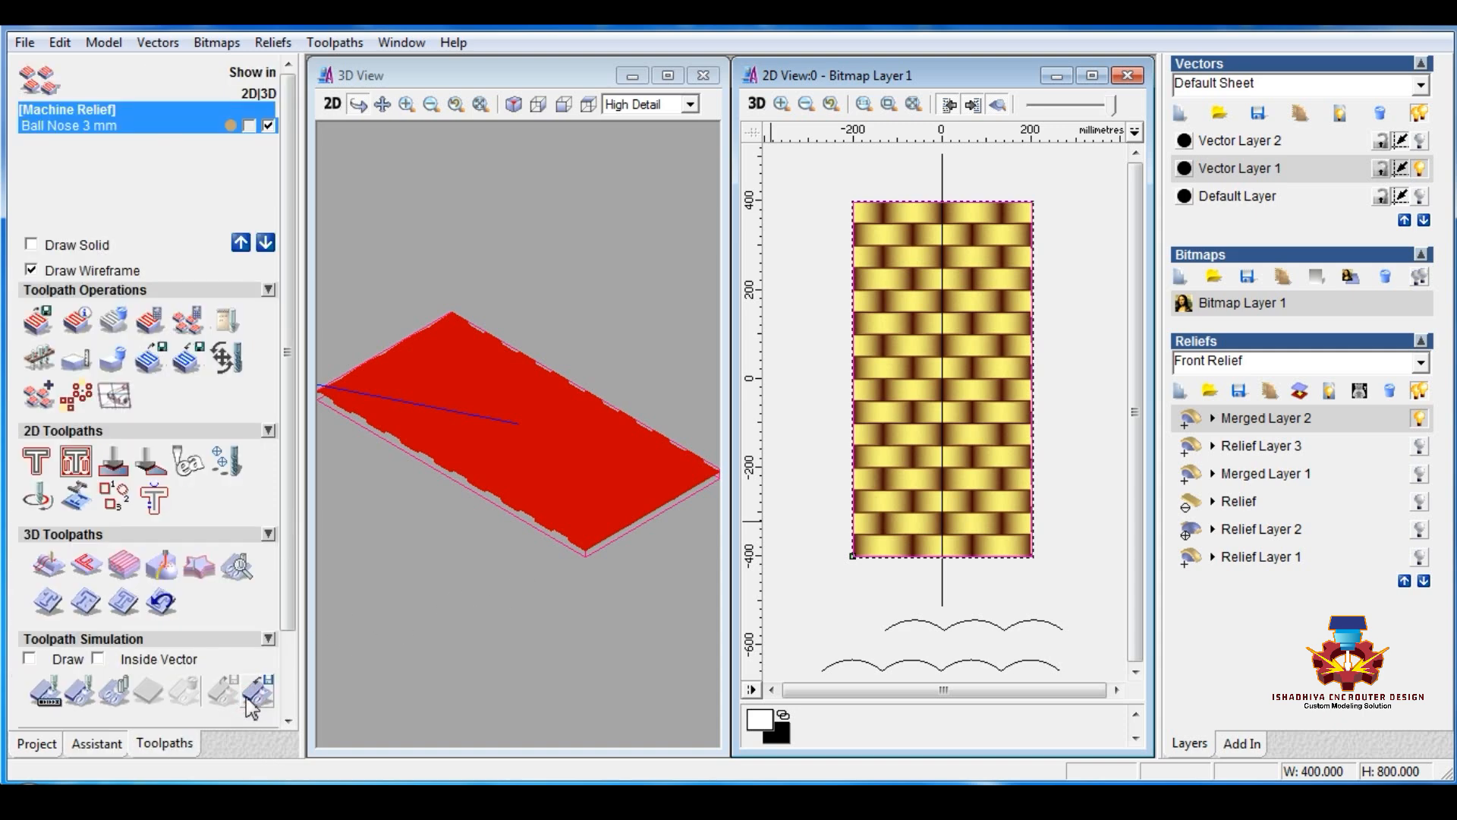
Simulate the Ball Nose 3 mm toolpath at Fast resolution on a block from 0 to -25 mm.
{"action": "left_click", "coordinate": [79, 691]}
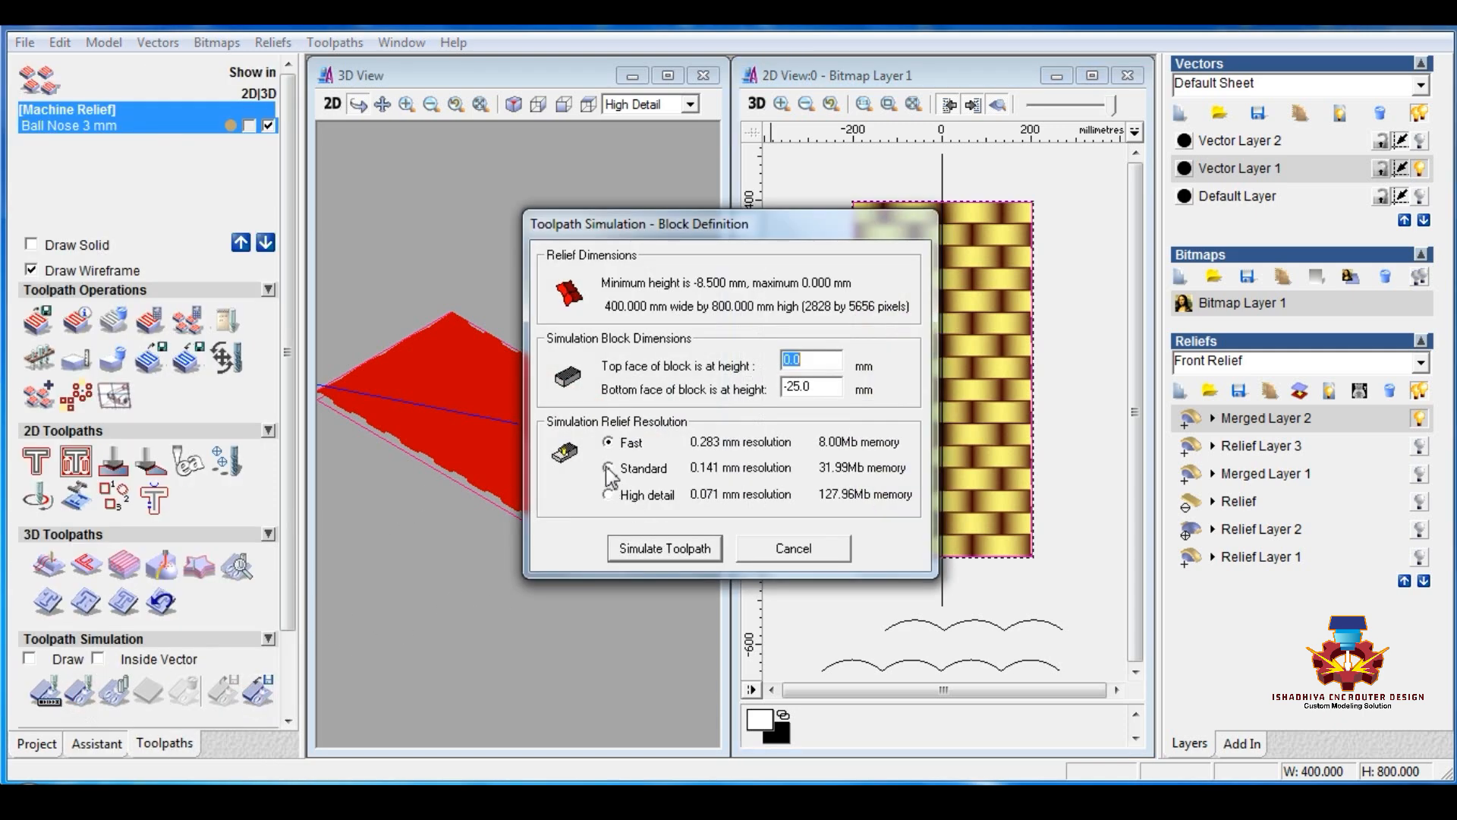
{"action": "left_click", "coordinate": [610, 440]}
{"action": "left_click", "coordinate": [644, 548]}
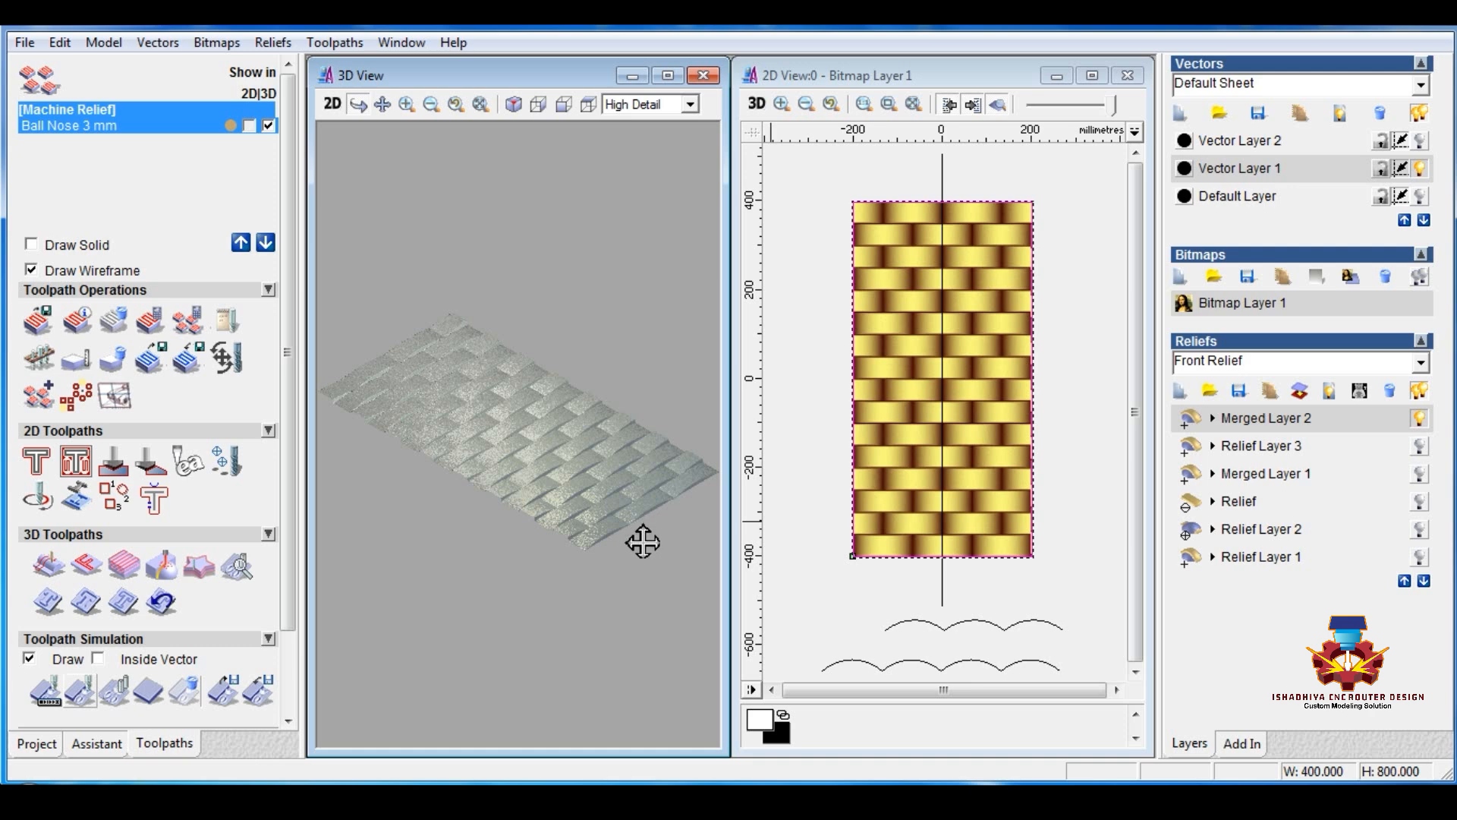
Examine the simulated weave panel in a maximized 3D view, both as a whole and close up.
{"action": "left_click_drag", "start_coordinate": [643, 542], "coordinate": [680, 453]}
{"action": "left_click", "coordinate": [668, 76]}
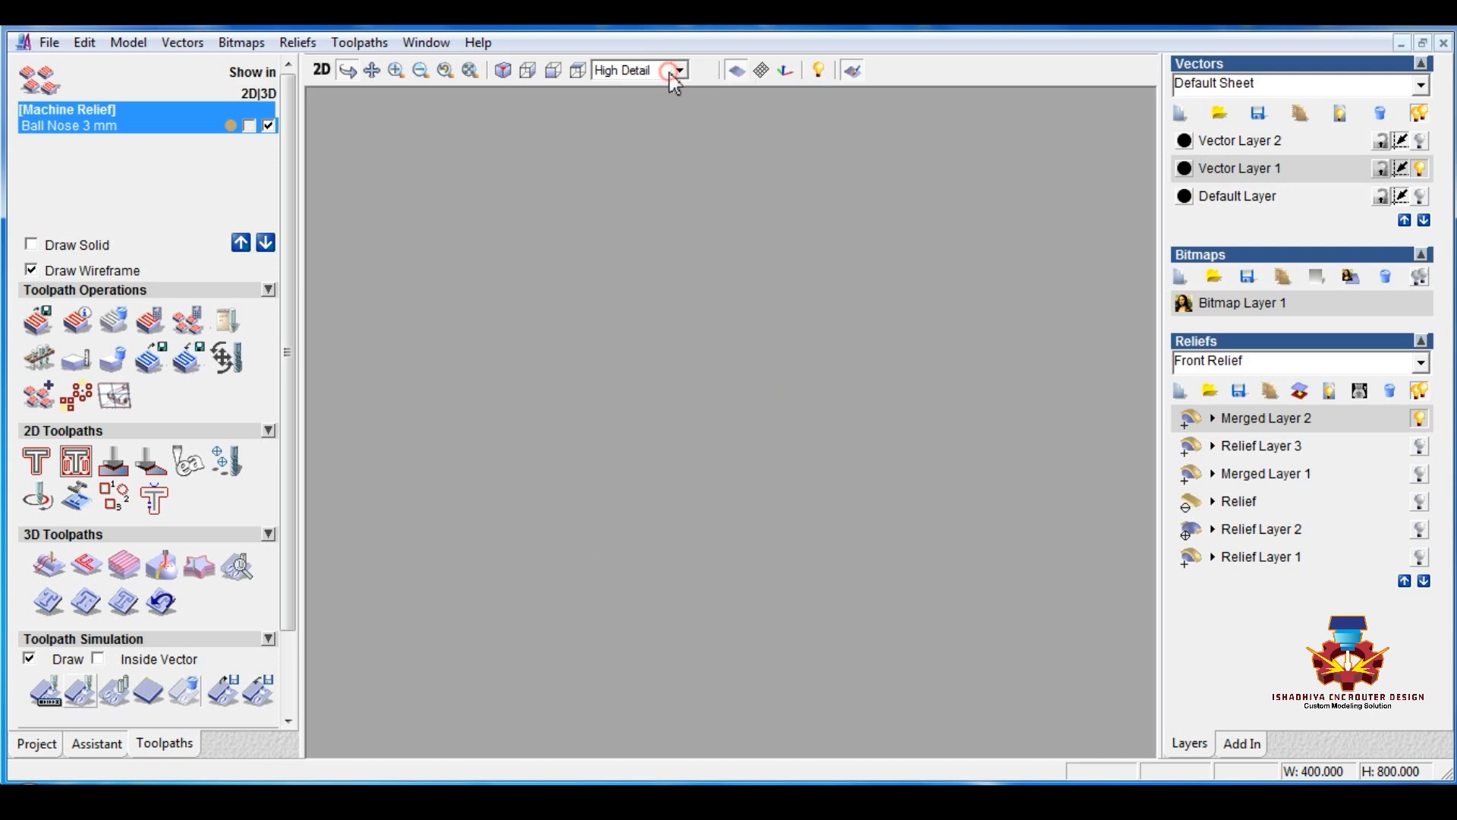
{"action": "scroll", "coordinate": [735, 475], "scroll_direction": "up", "scroll_amount": 3}
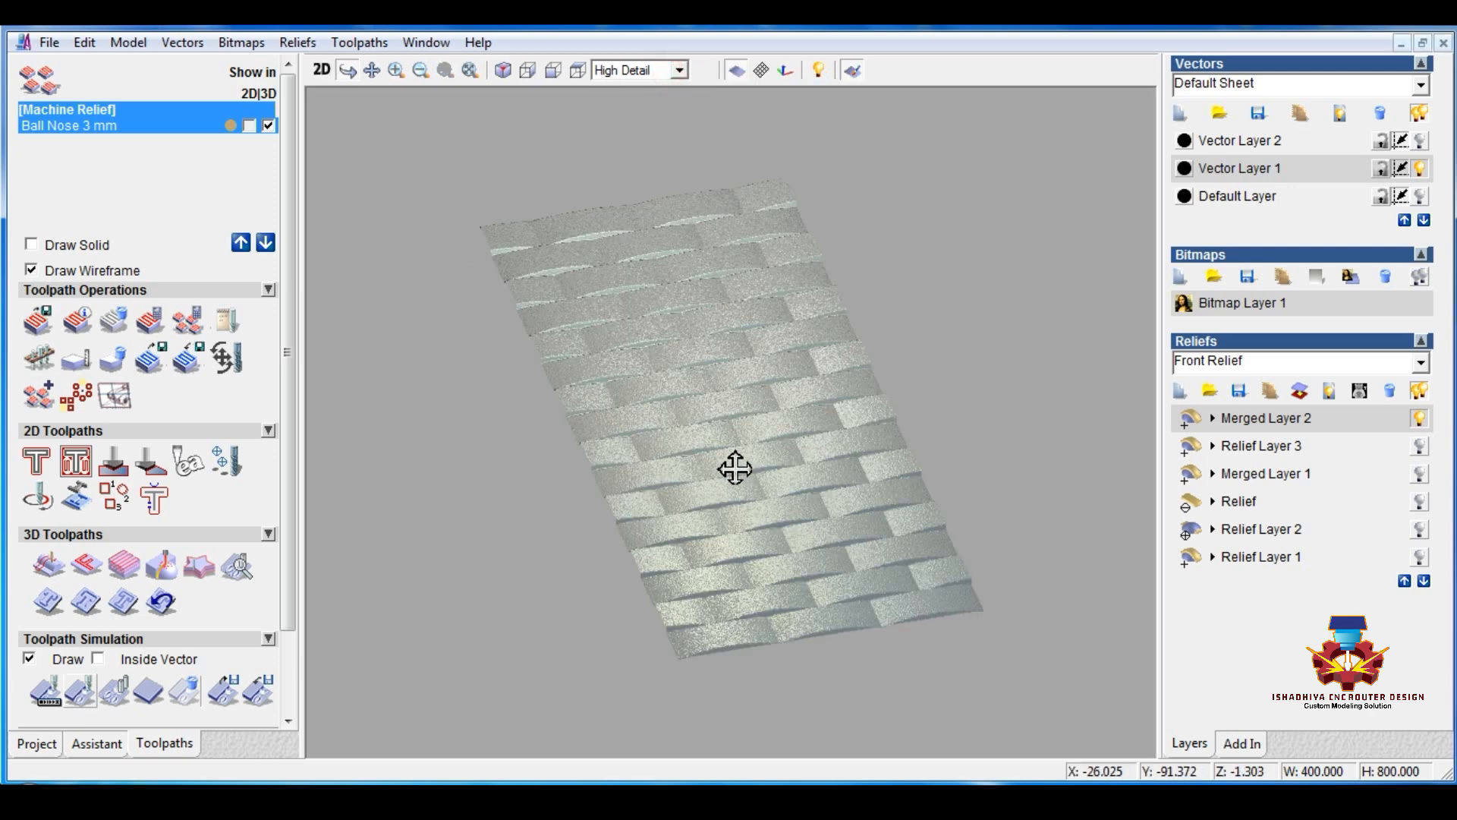
{"action": "scroll", "coordinate": [736, 466], "scroll_direction": "up", "scroll_amount": 3}
{"action": "scroll", "coordinate": [728, 403], "scroll_direction": "up", "scroll_amount": 3}
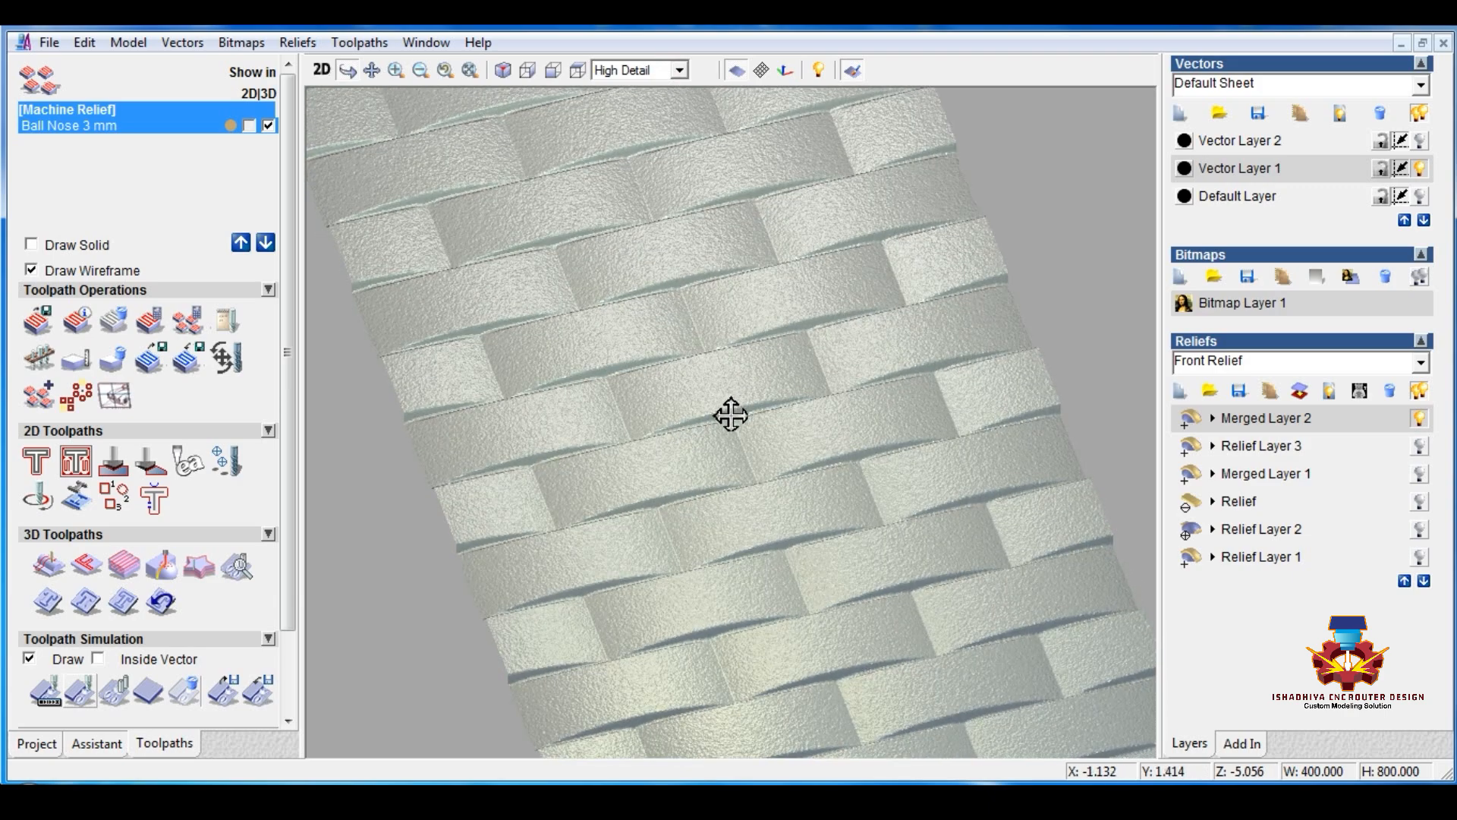
{"action": "left_click_drag", "start_coordinate": [730, 415], "coordinate": [683, 456]}
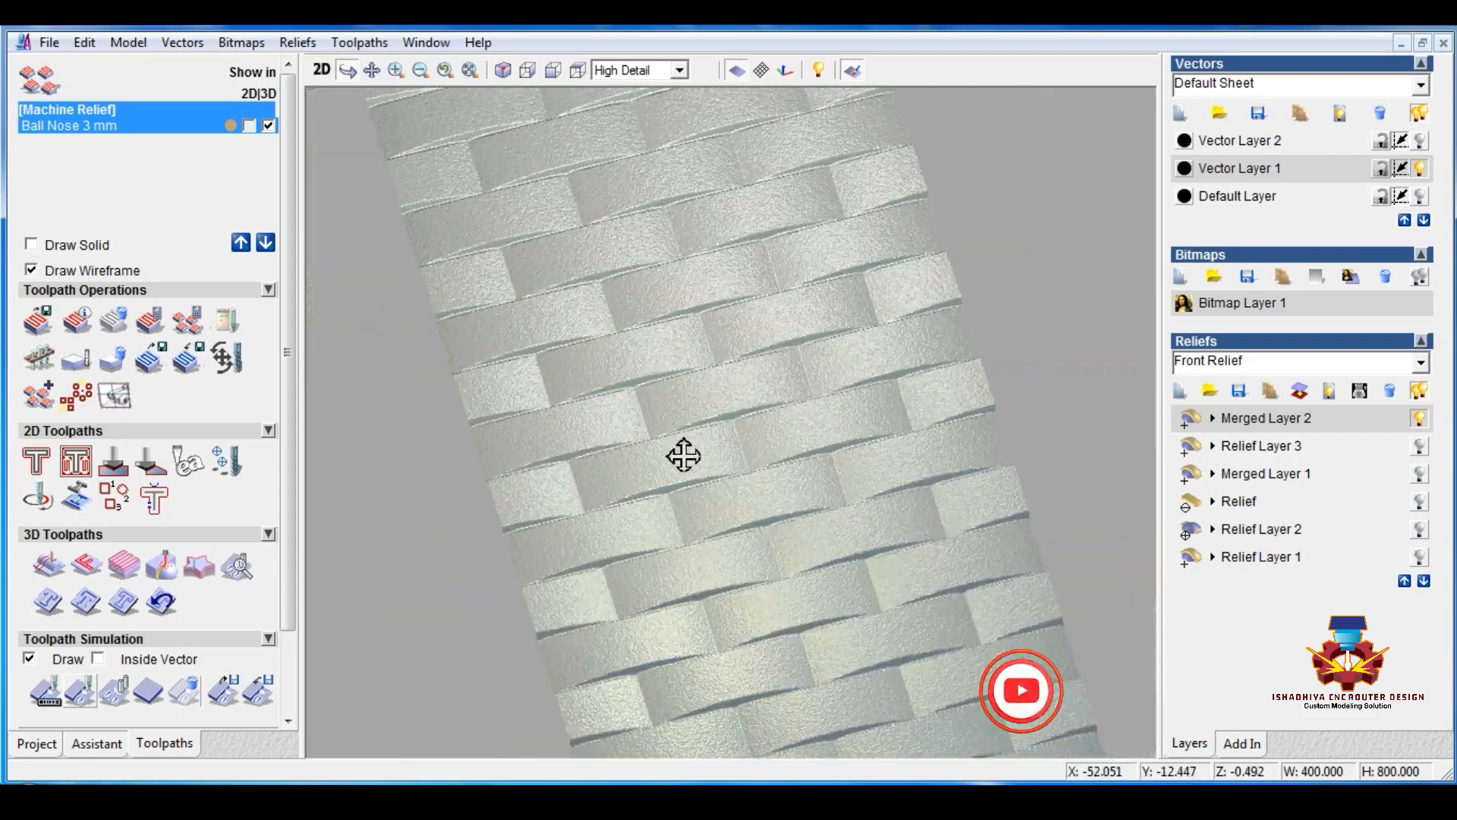
{"action": "left_click_drag", "start_coordinate": [742, 563], "coordinate": [761, 539]}
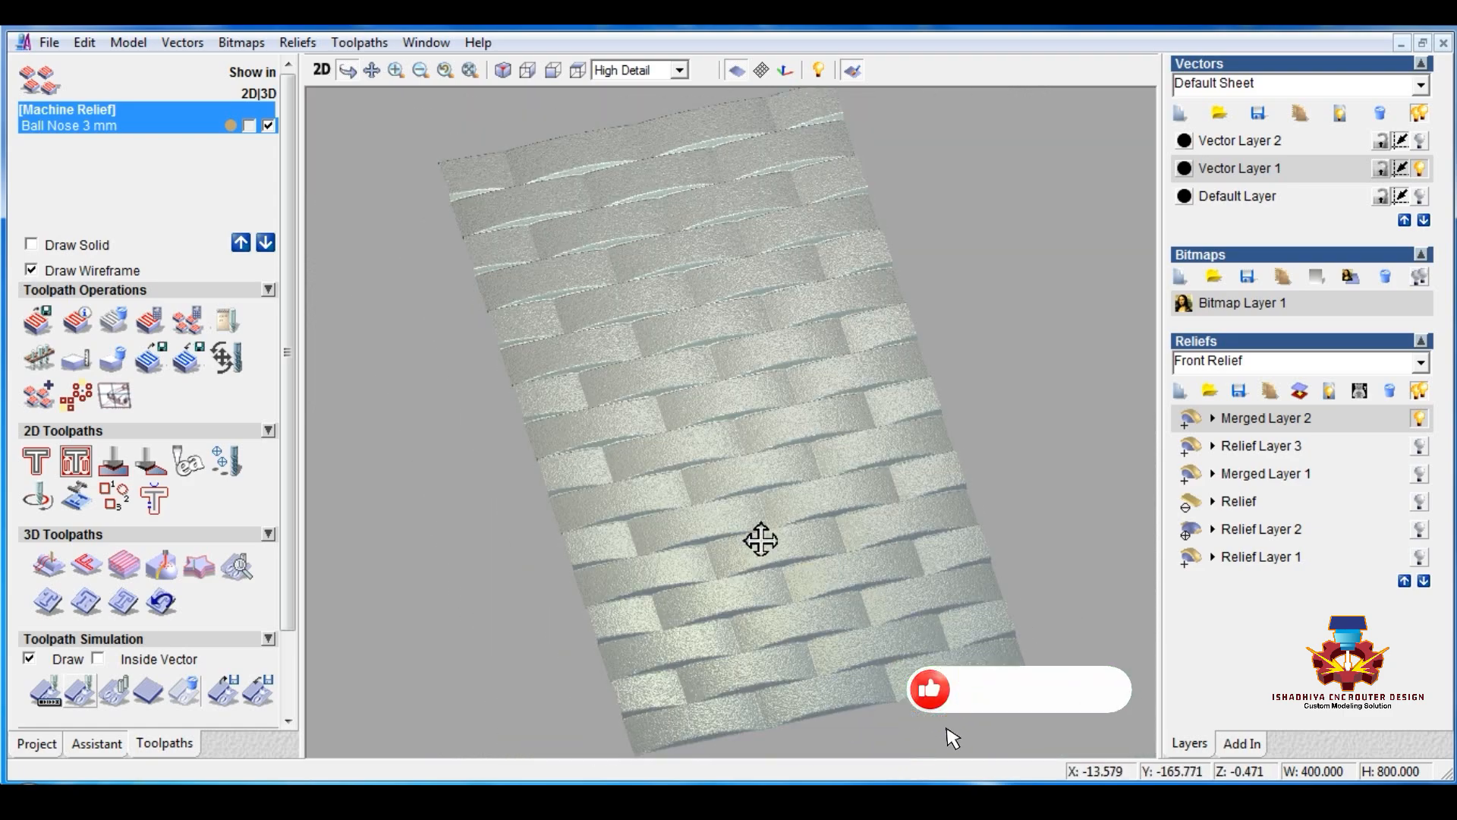
{"action": "scroll", "coordinate": [761, 539], "scroll_direction": "up", "scroll_amount": 4}
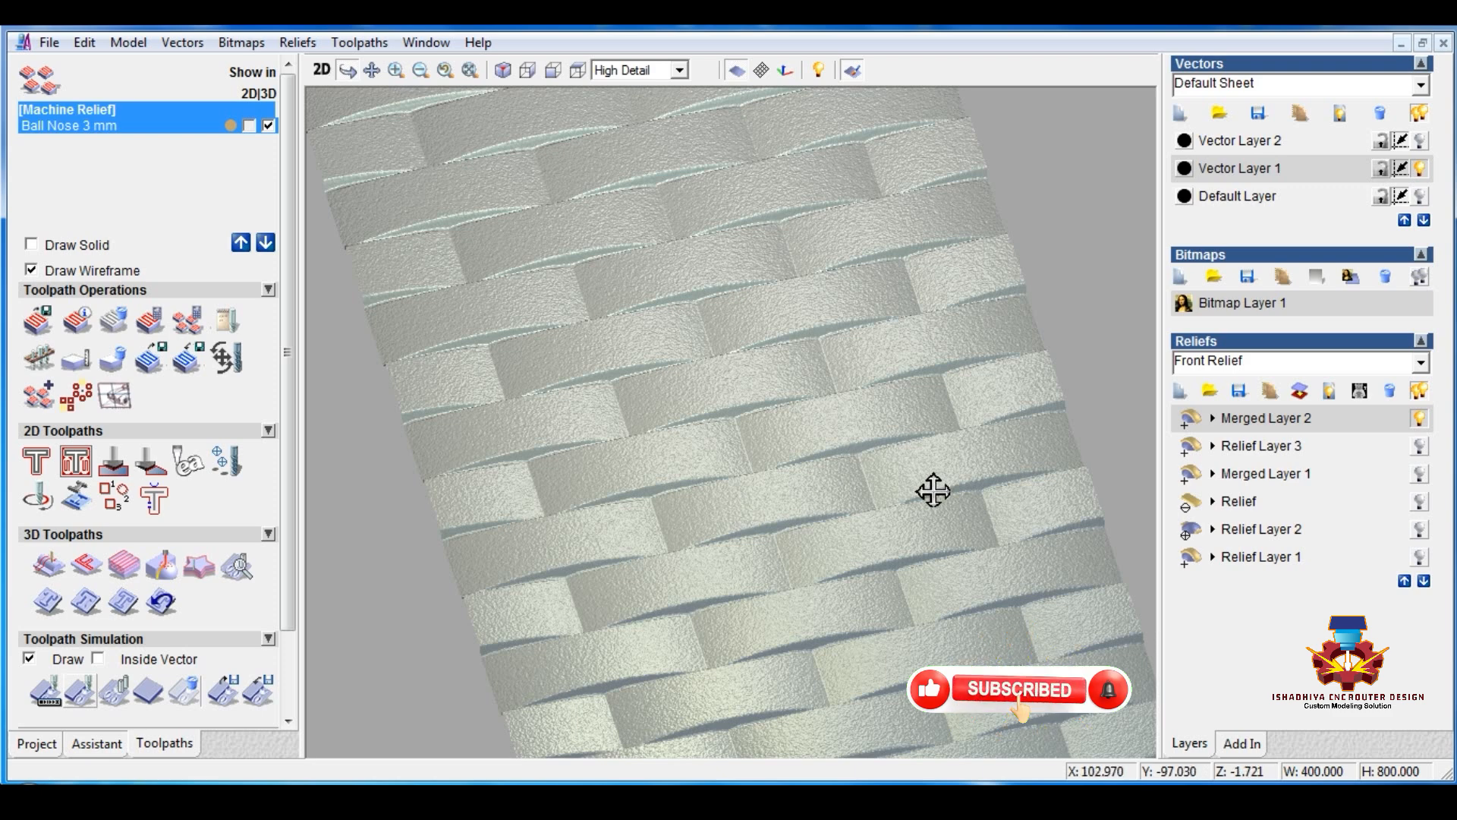